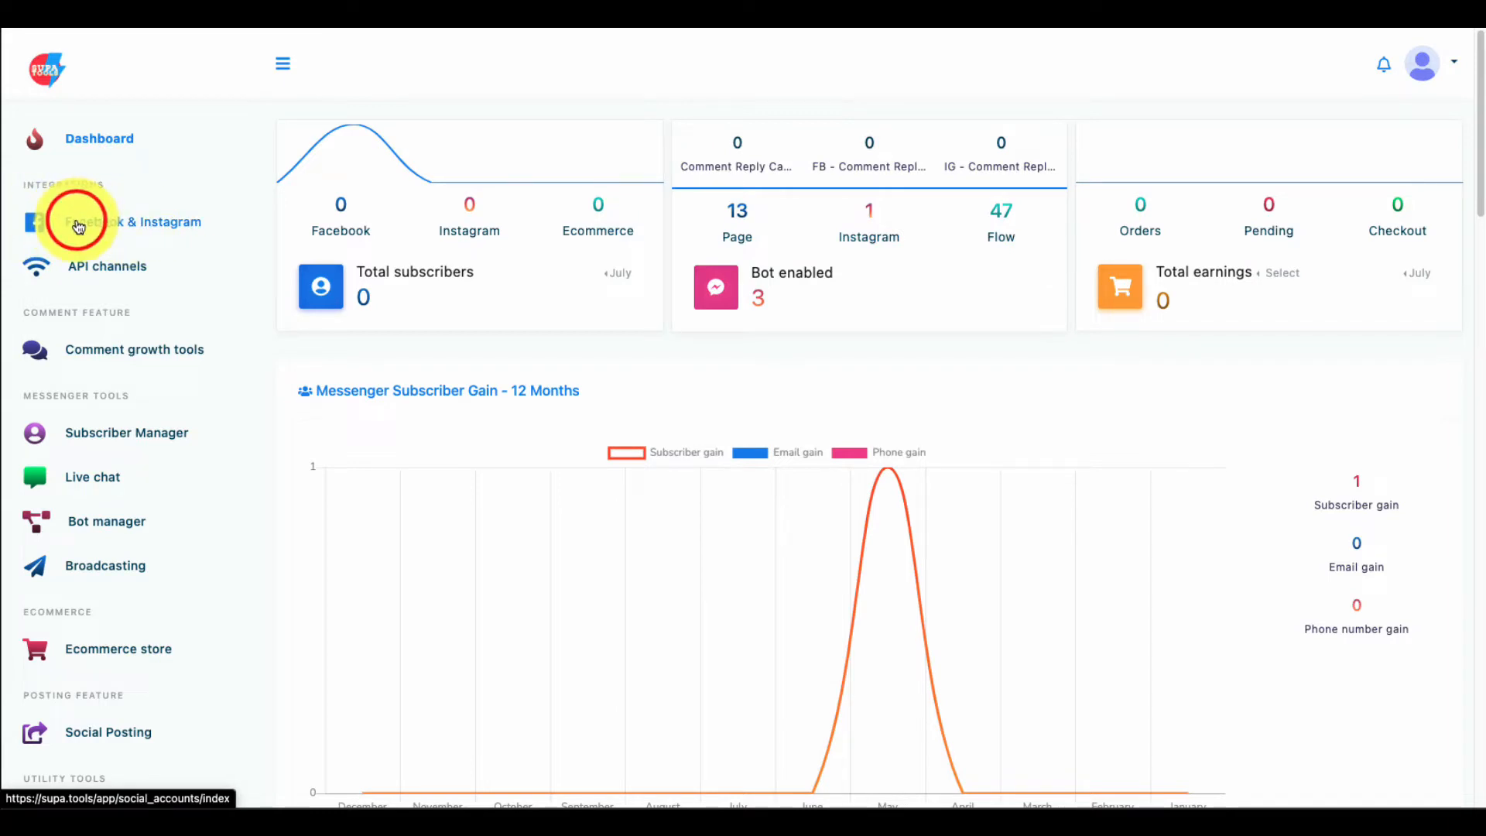
Step: Open the Facebook & Instagram integration and look through the list of connected pages and their bot controls
left_click(129, 224)
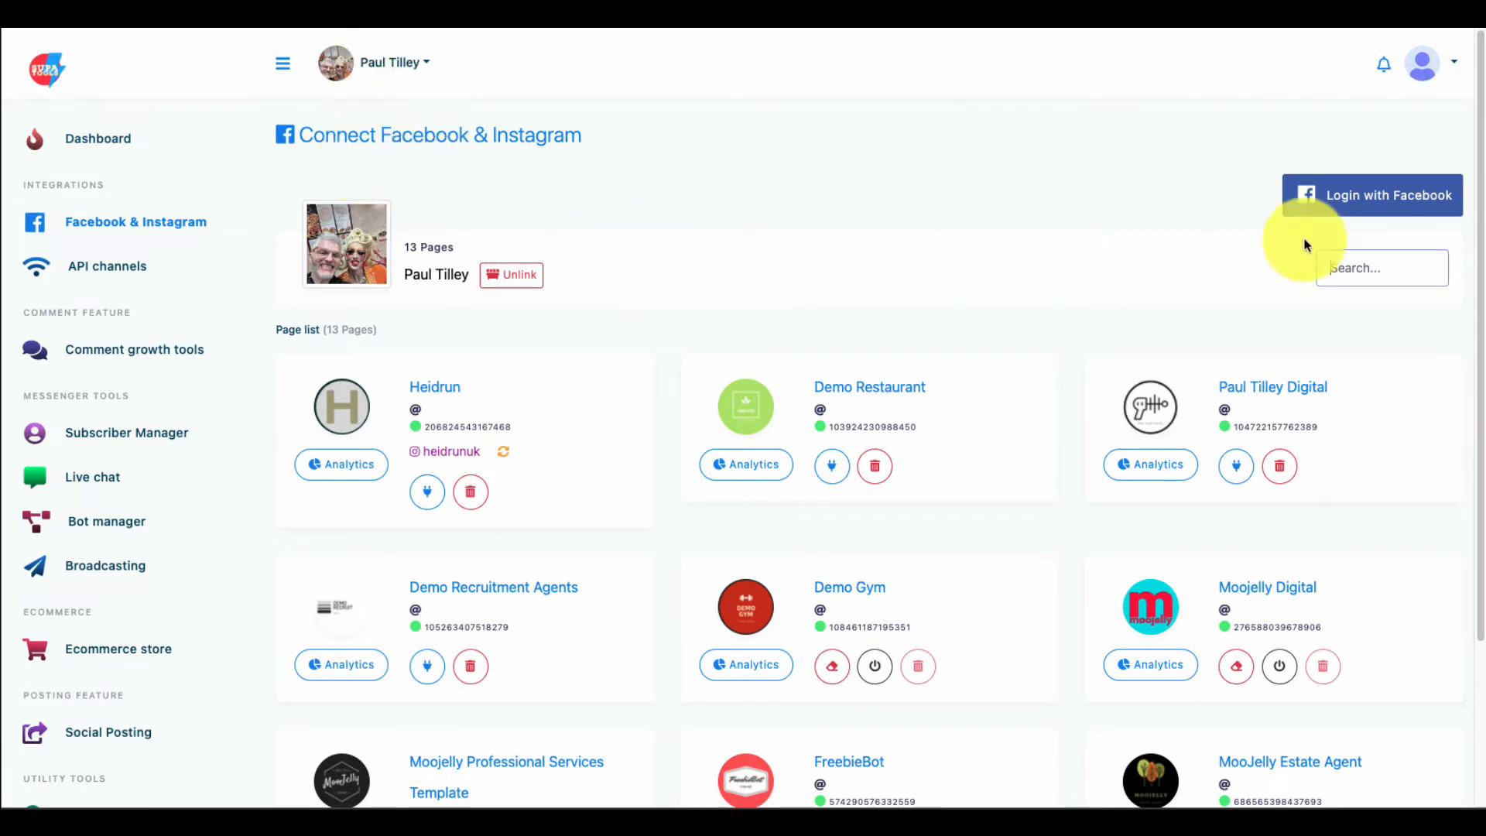
scroll(1140, 491, "down", 2)
scroll(1145, 488, "down", 5)
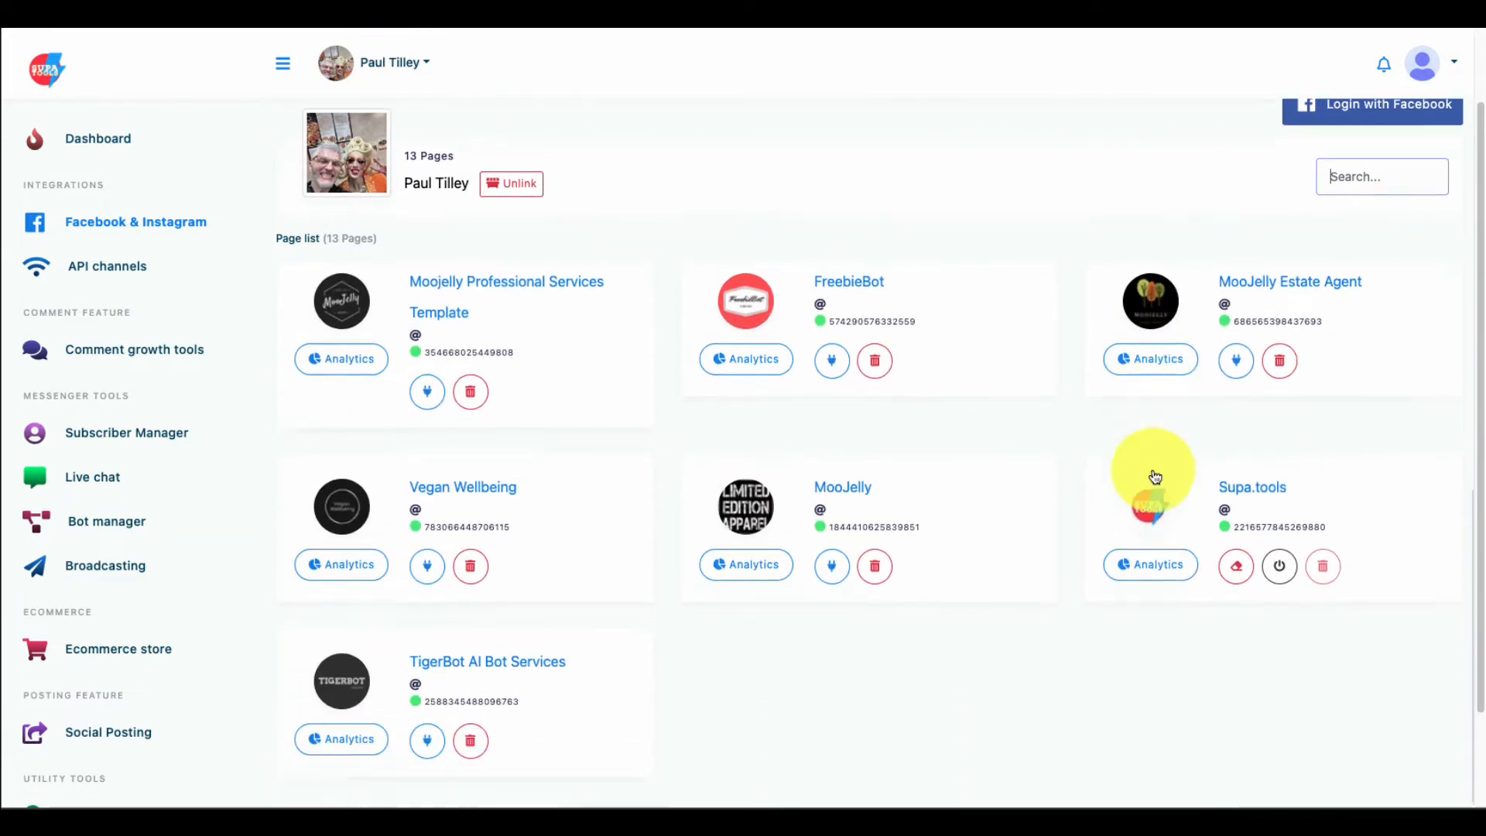
scroll(1006, 503, "up", 2)
scroll(929, 465, "up", 3)
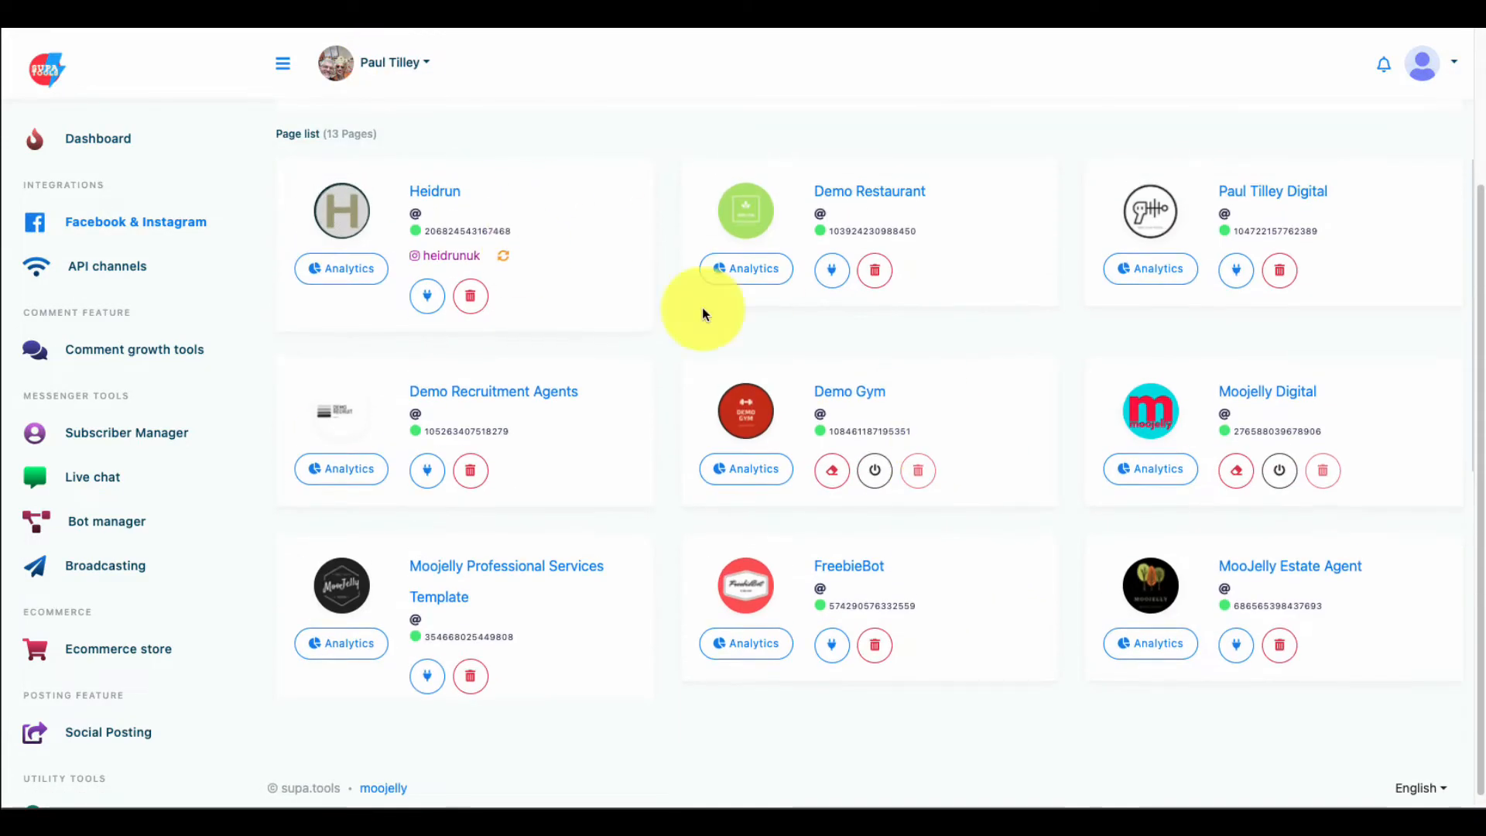
scroll(913, 461, "up", 2)
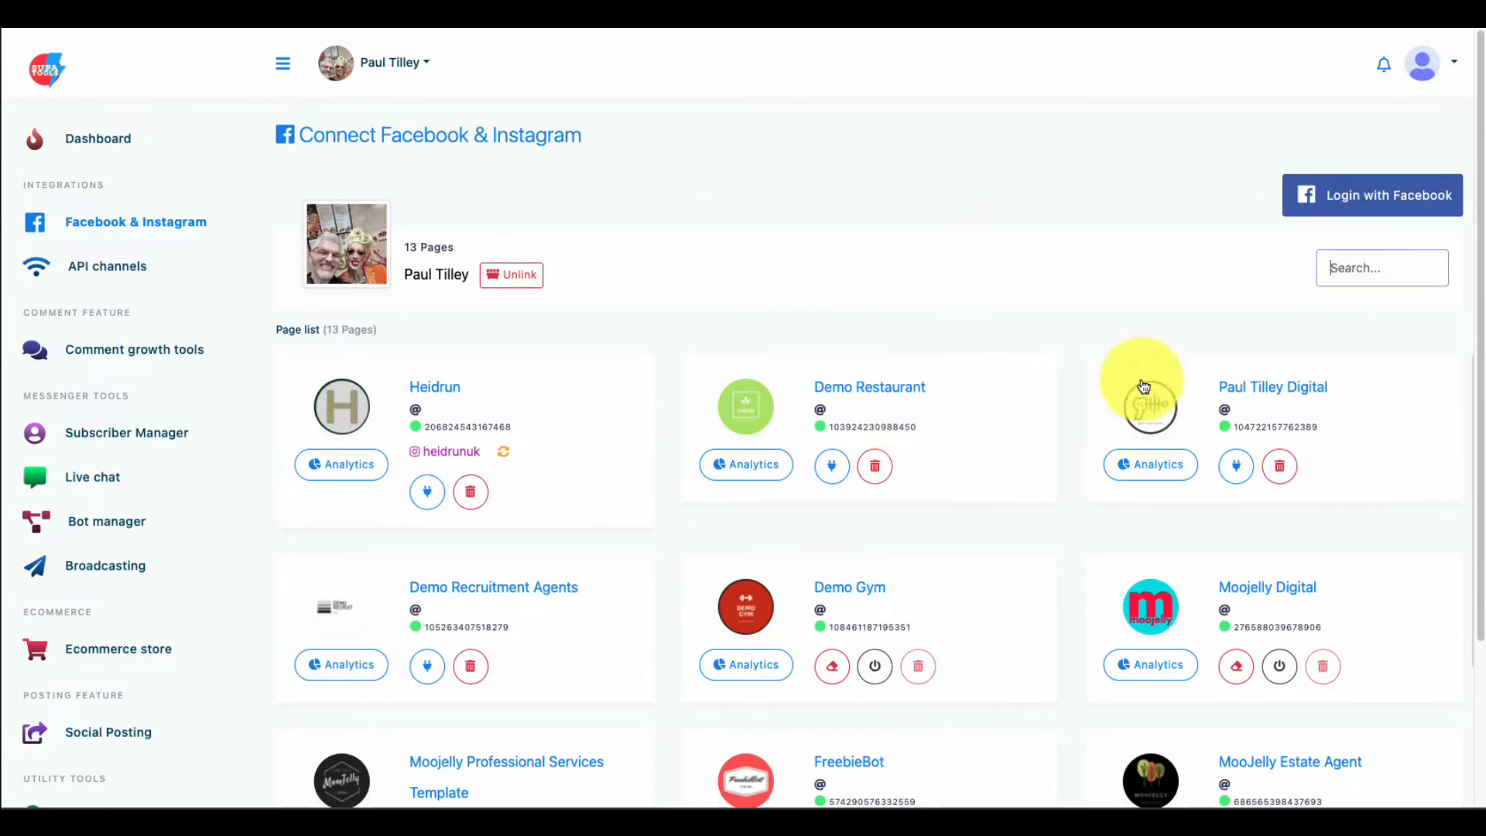
scroll(1188, 542, "down", 7)
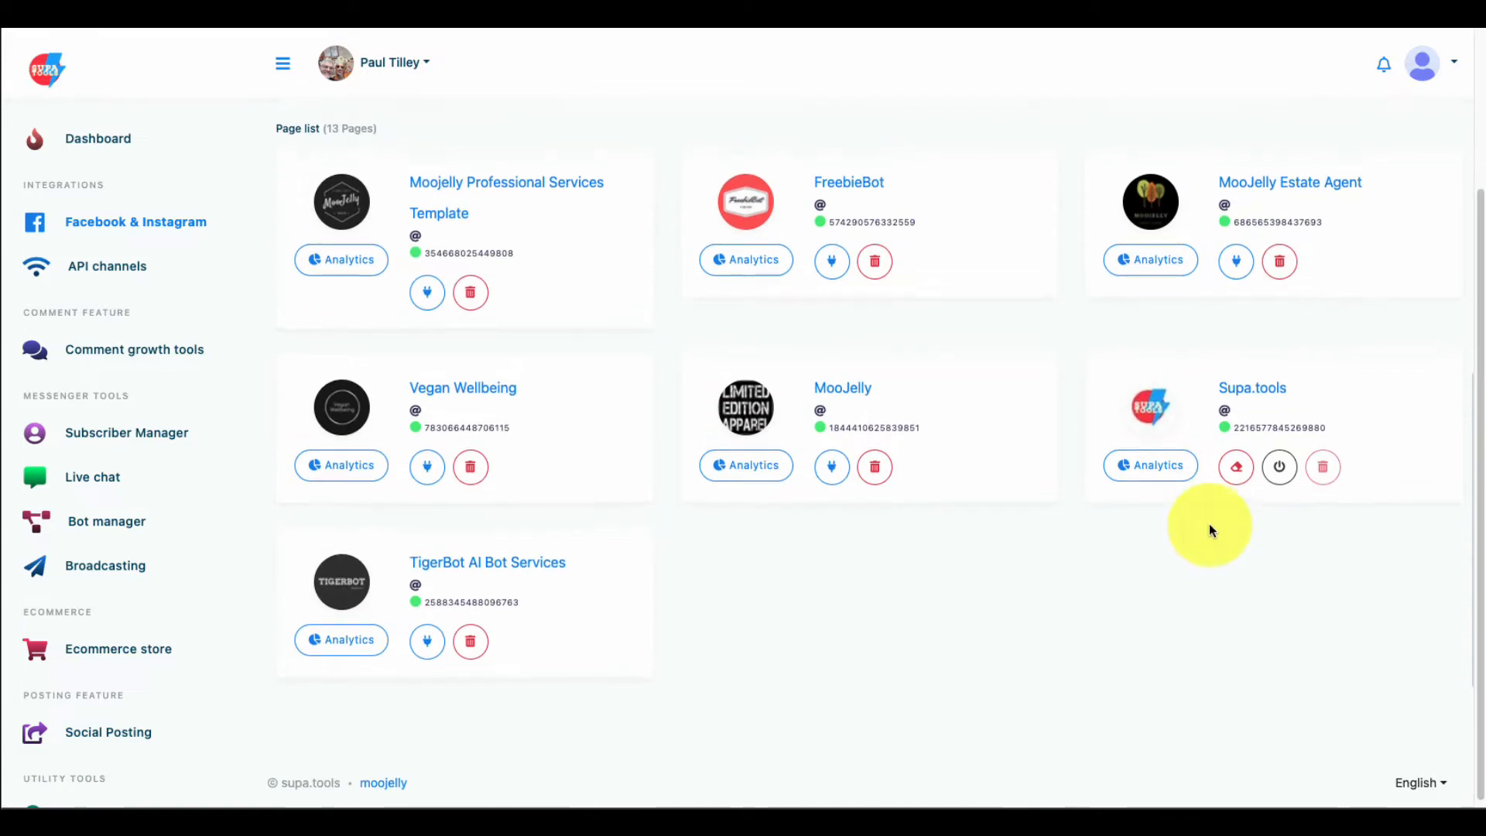
scroll(1211, 519, "up", 8)
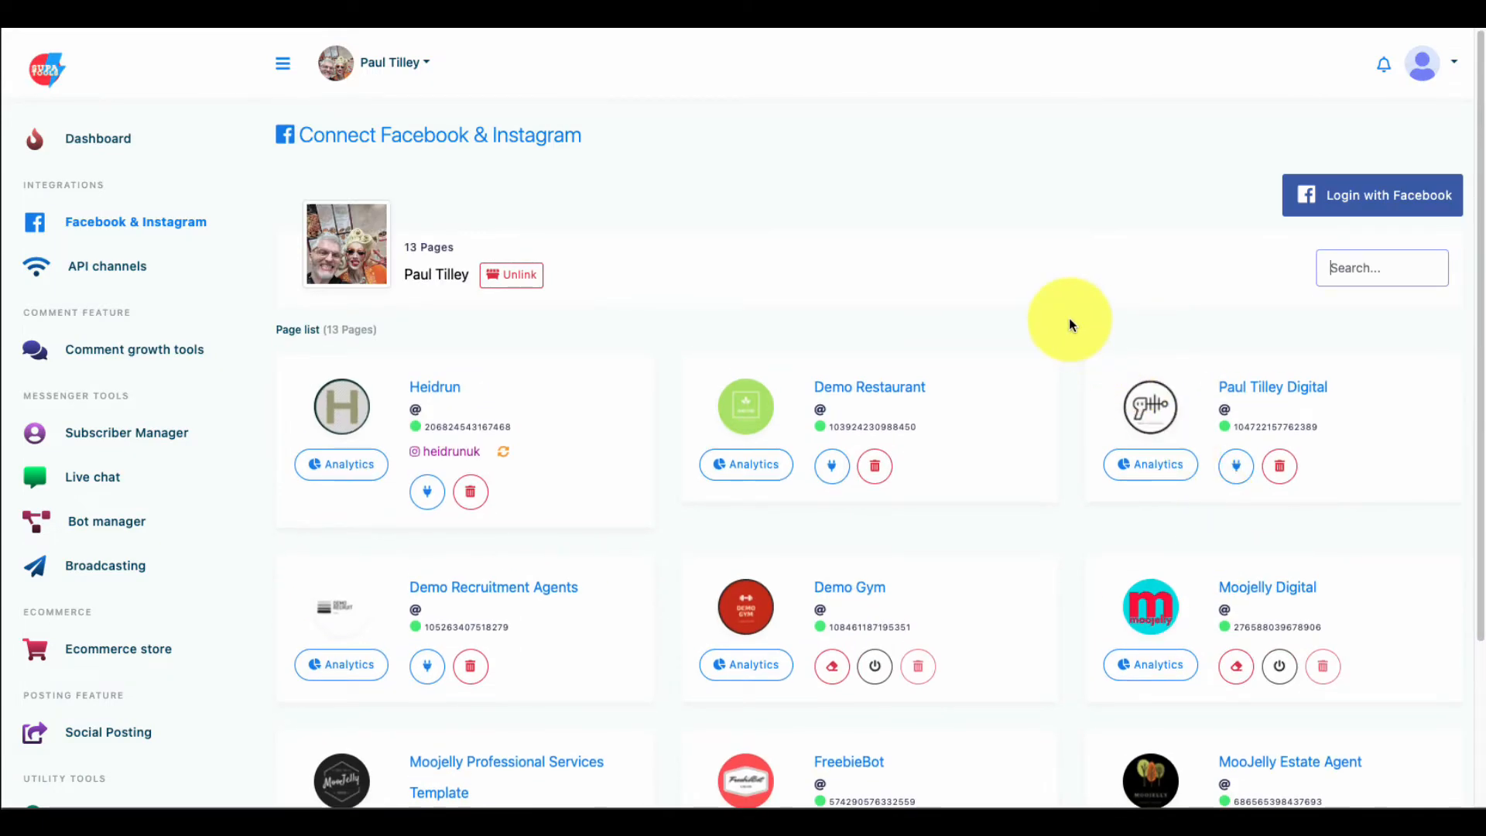
scroll(1154, 364, "down", 5)
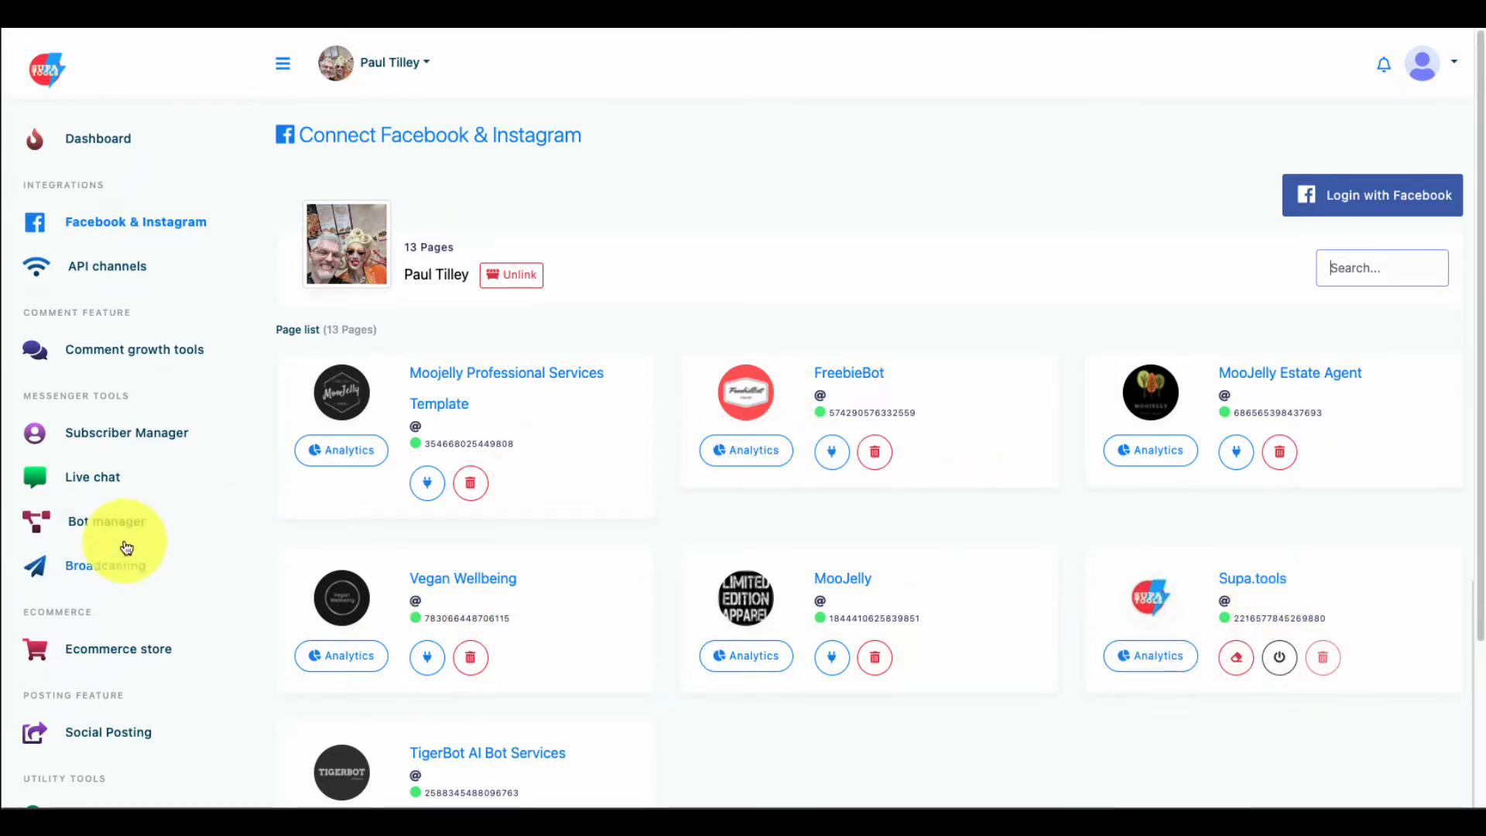
Step: Open the bot manager for the Supa.tools page and delete its existing "test" and "Start" flows
left_click(46, 528)
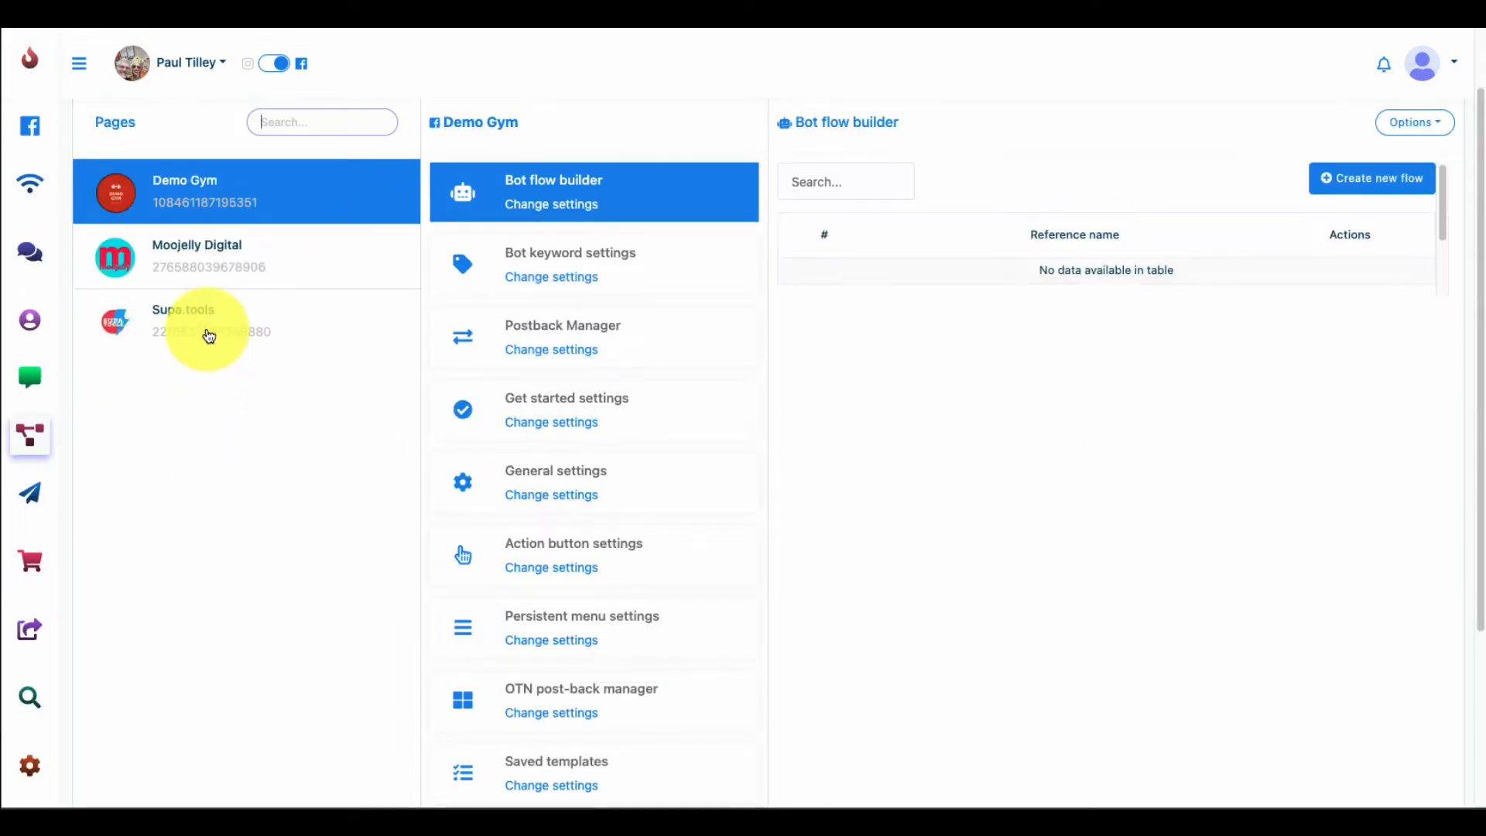
left_click(207, 334)
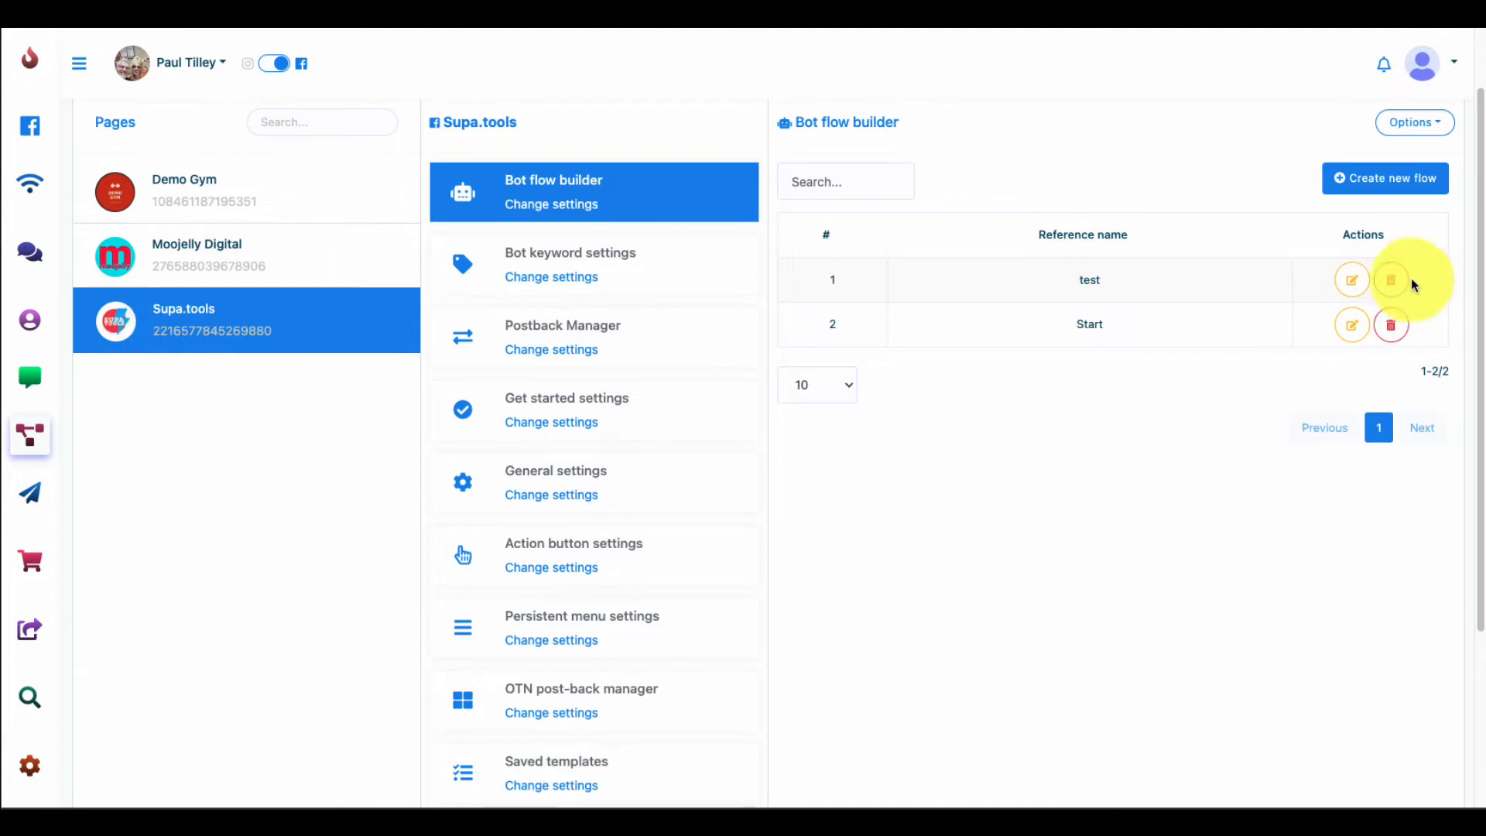
left_click(1401, 280)
left_click(1172, 627)
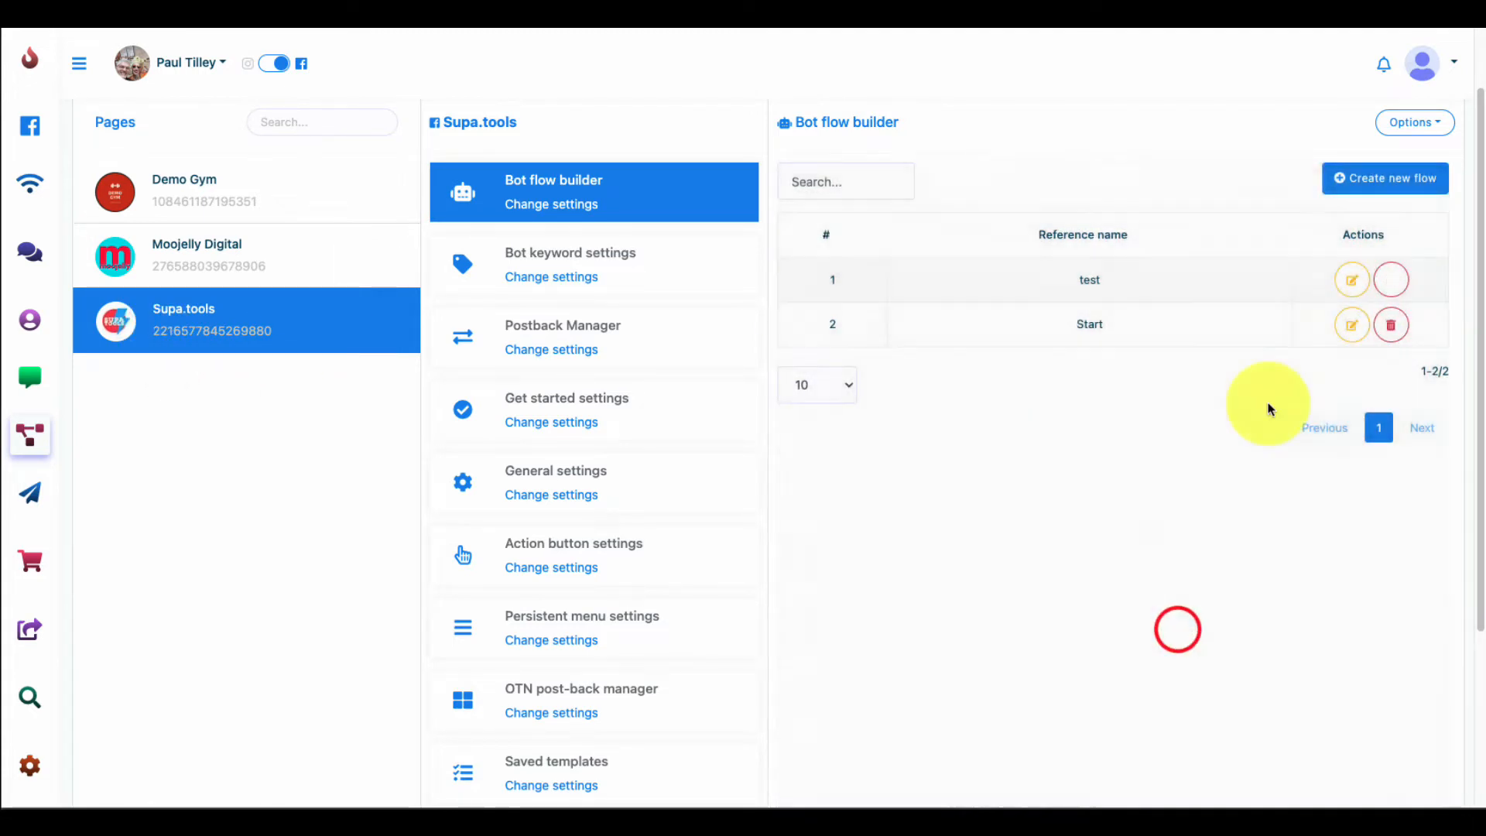
left_click(1126, 631)
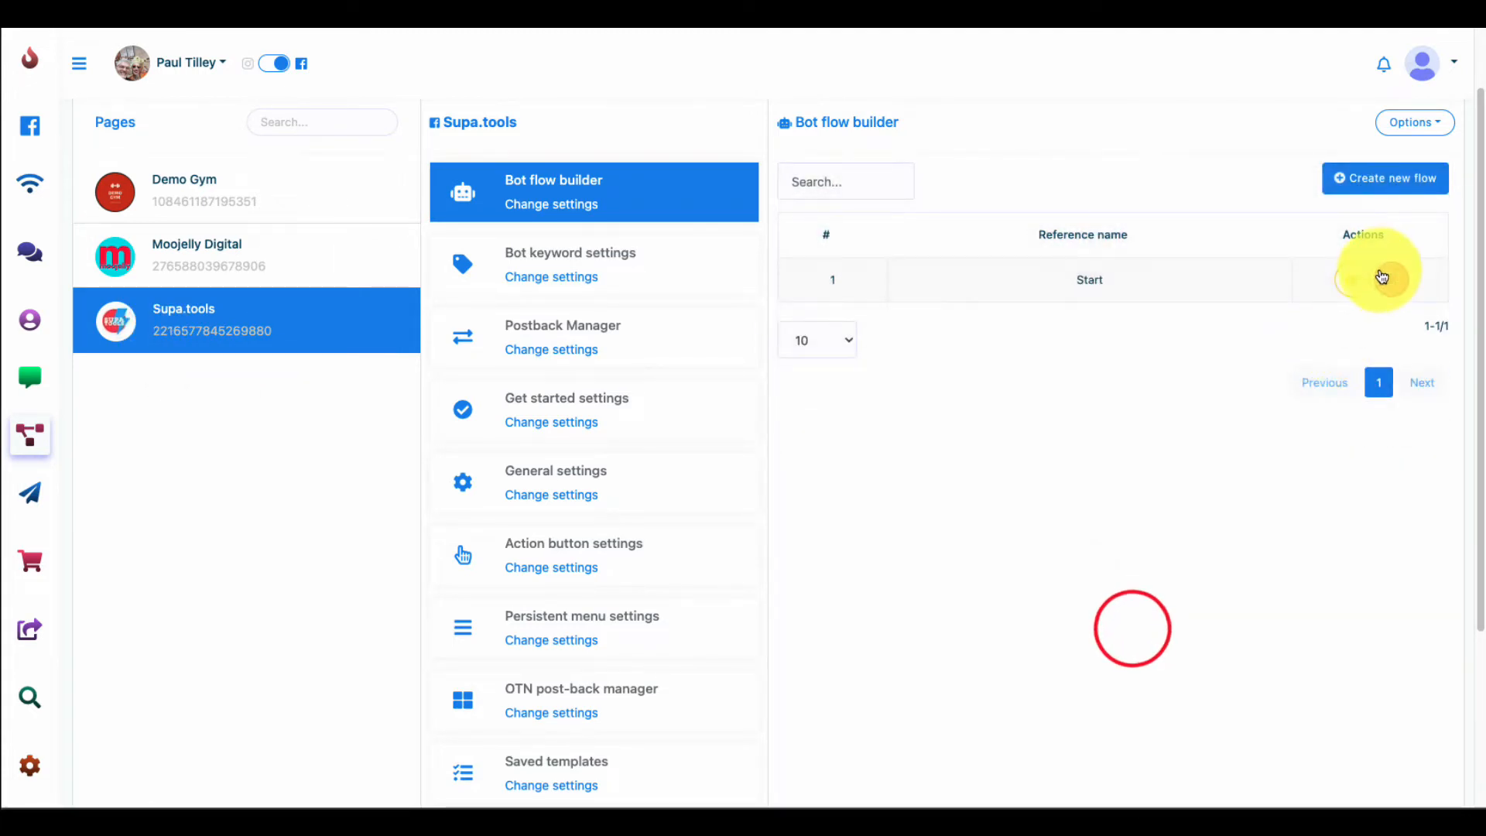
left_click(1385, 279)
left_click(1161, 622)
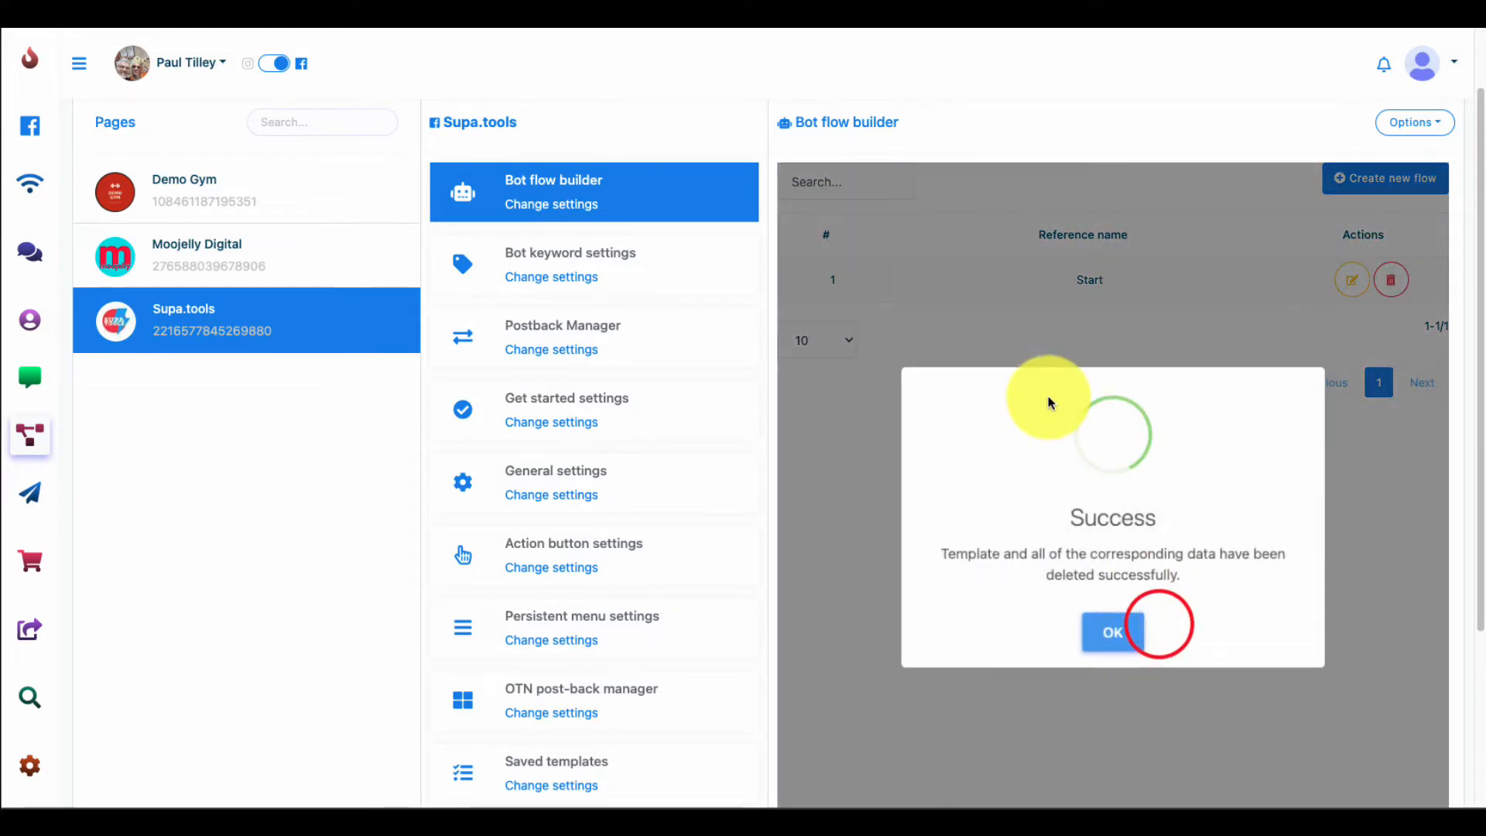
left_click(1088, 644)
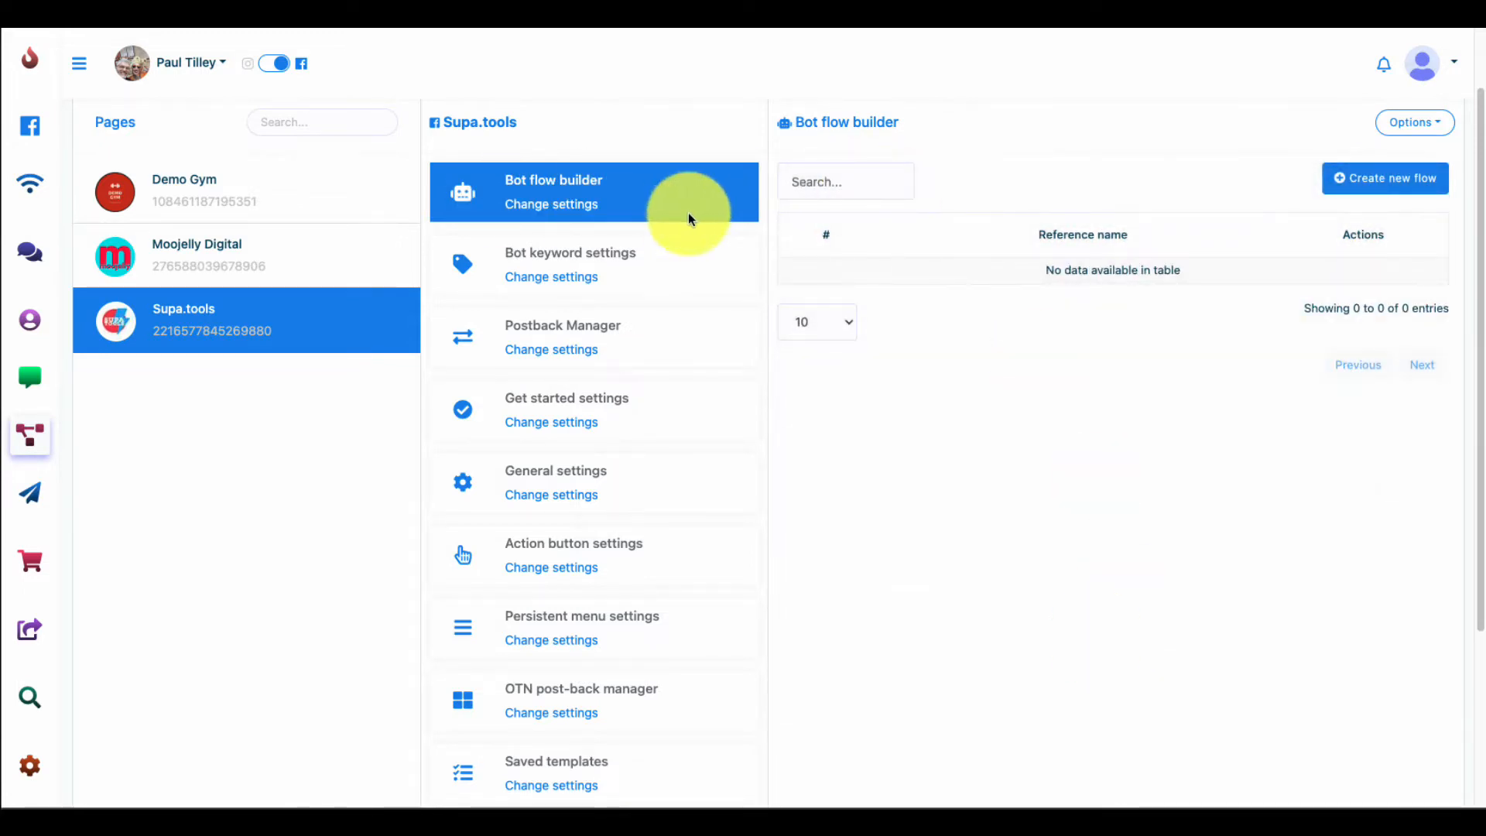
Step: Look through the bot settings available for the Supa.tools page, from Bot flow builder to Whitelisted domains
scroll(661, 463, "down", 1)
scroll(661, 465, "down", 3)
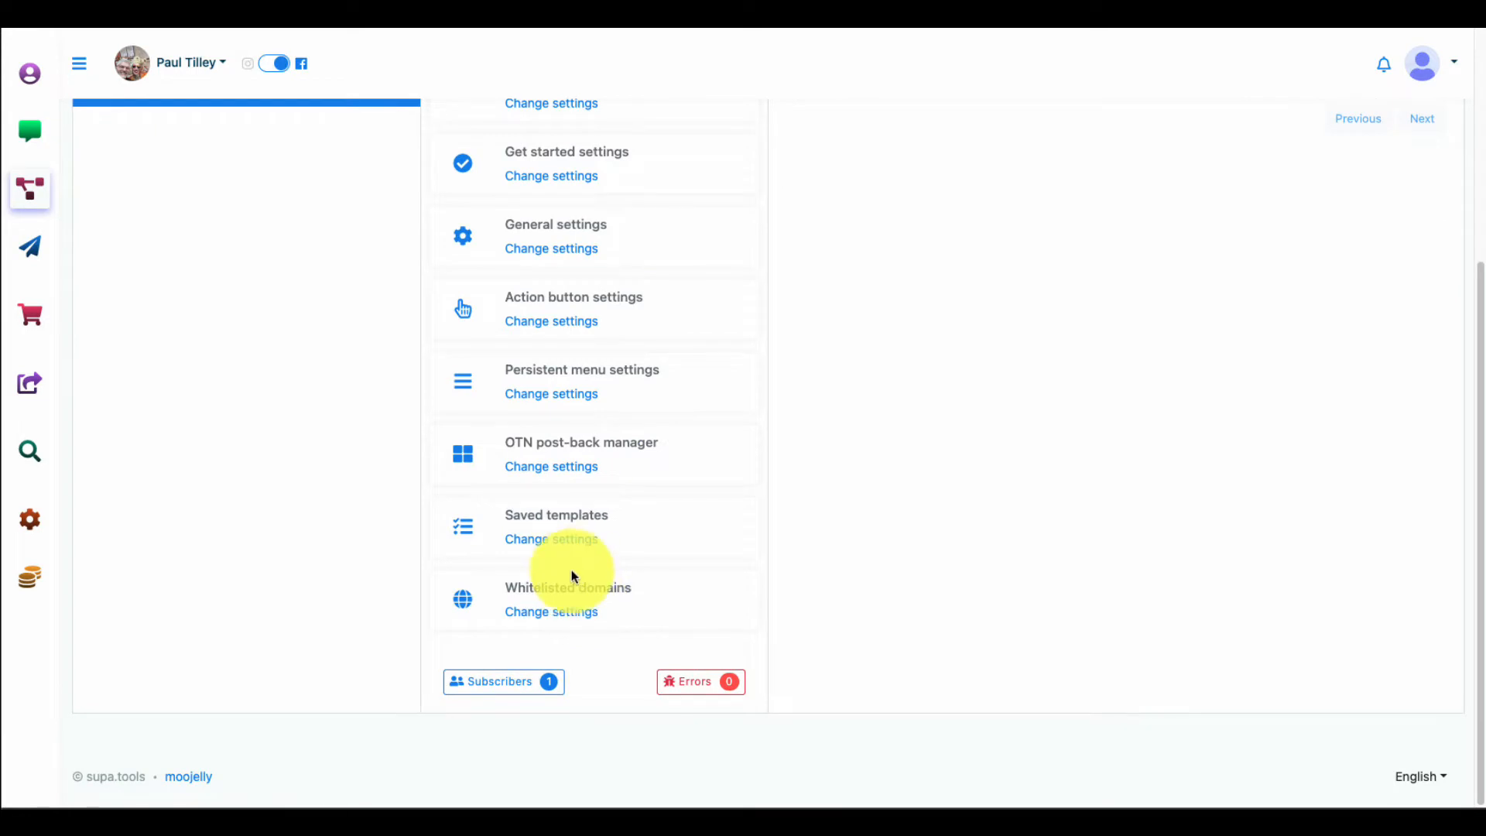
scroll(570, 575, "up", 3)
scroll(569, 573, "up", 2)
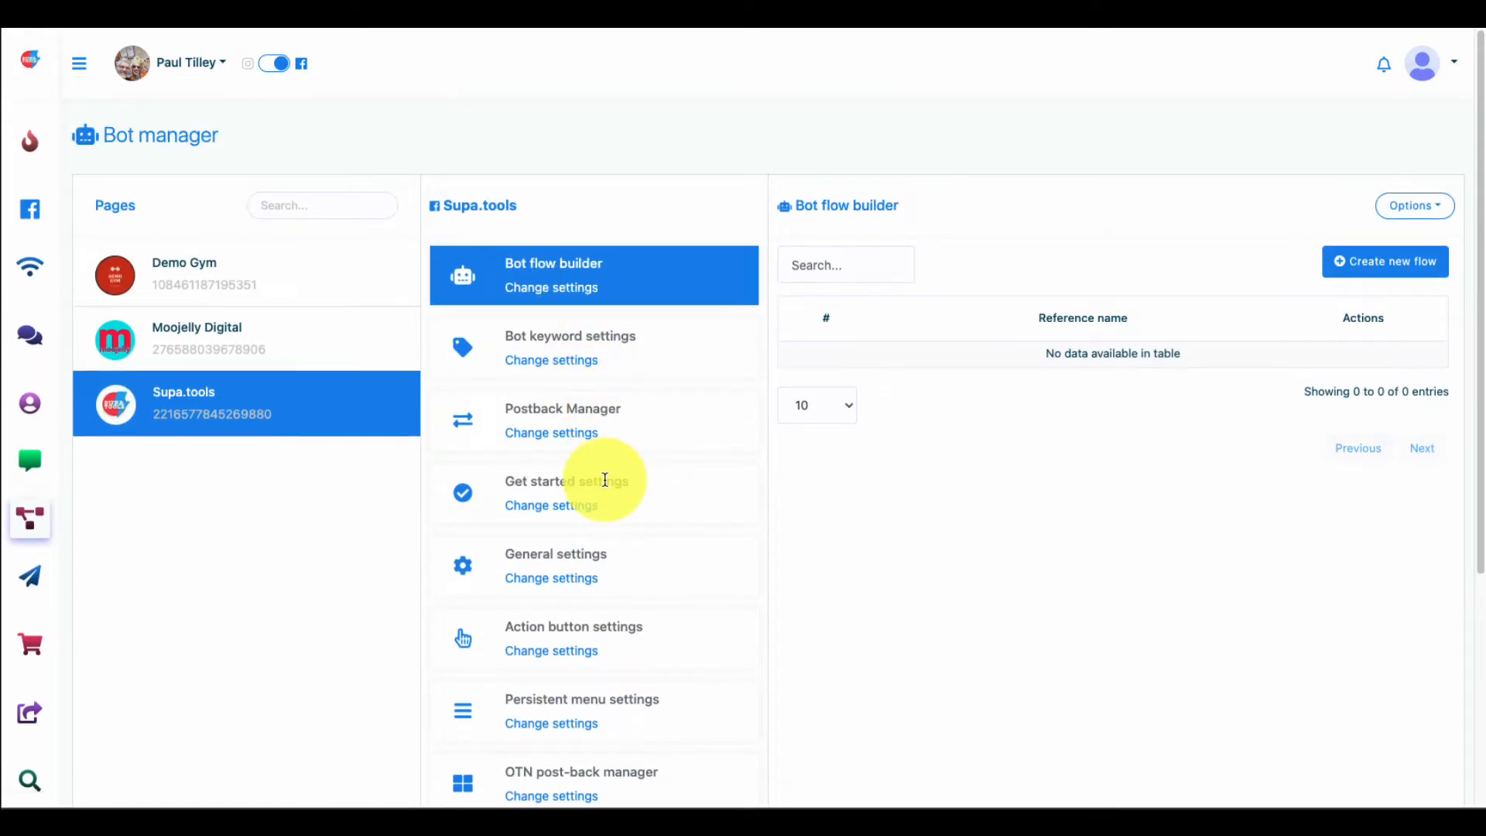
scroll(599, 465, "down", 1)
scroll(599, 470, "down", 4)
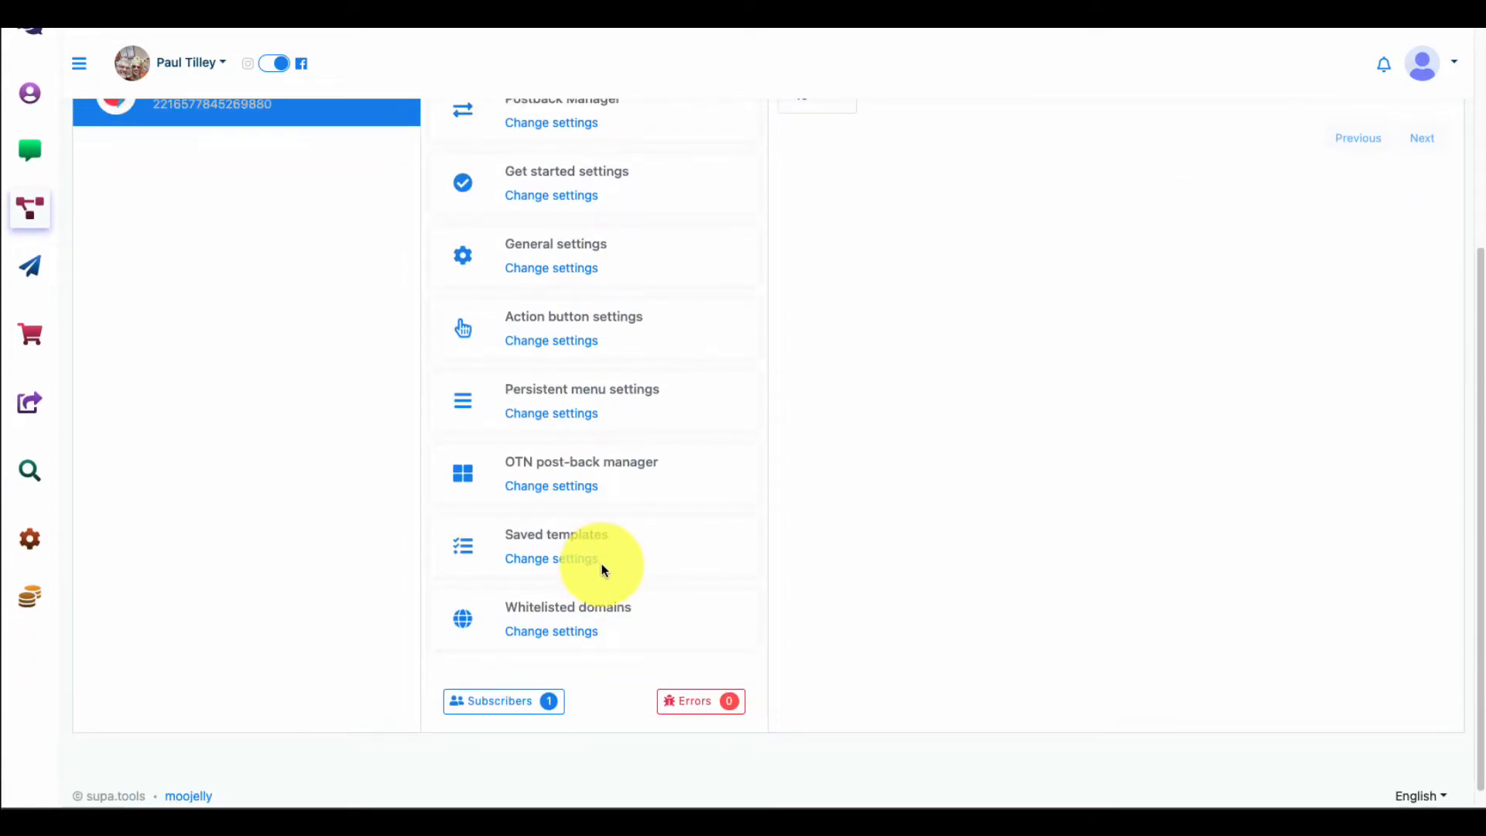
scroll(600, 567, "up", 3)
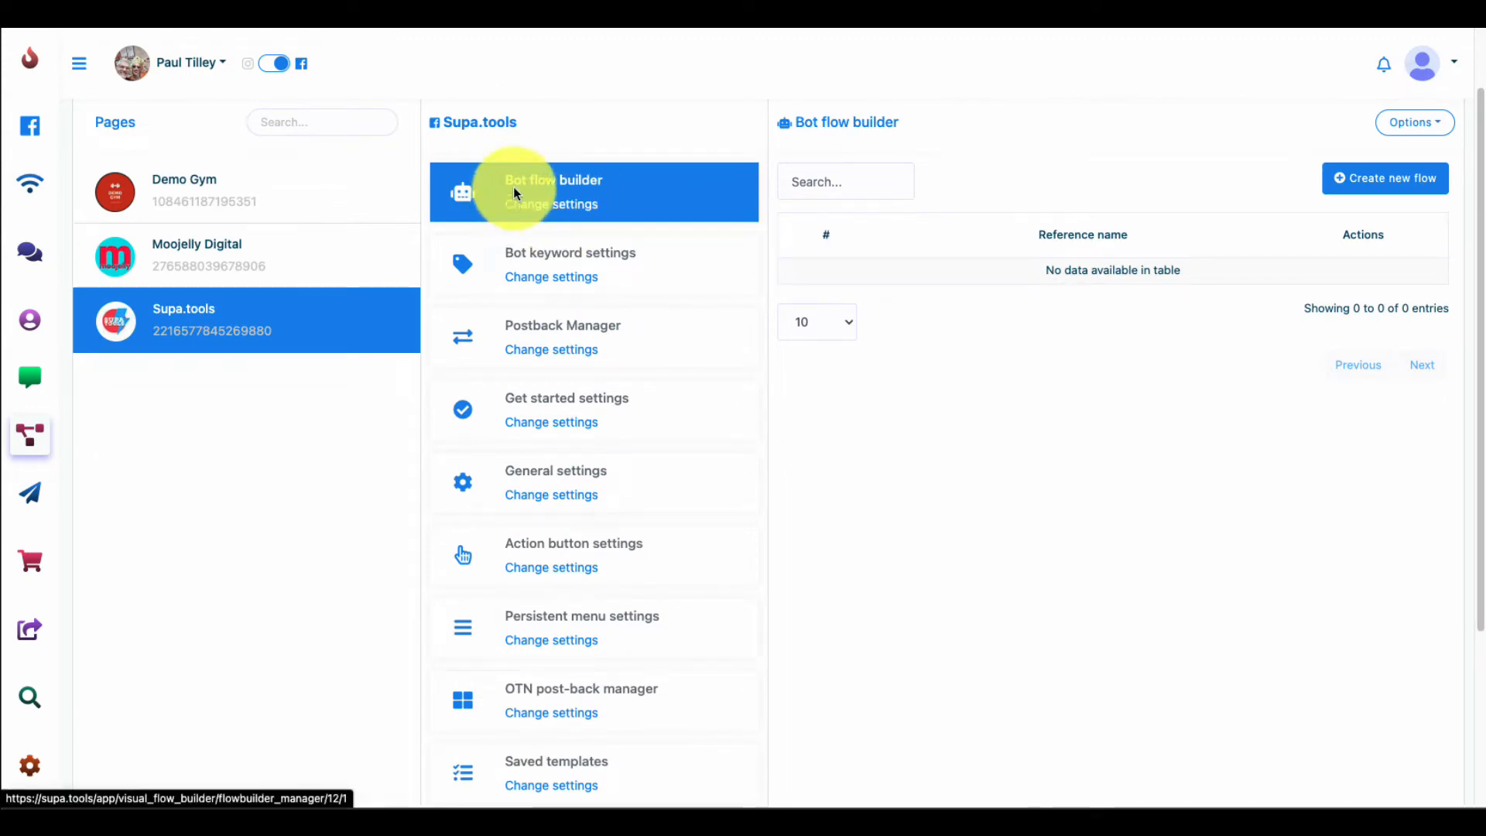
Step: Create a new bot flow for the Supa.tools page in the Bot flow builder
left_click(561, 187)
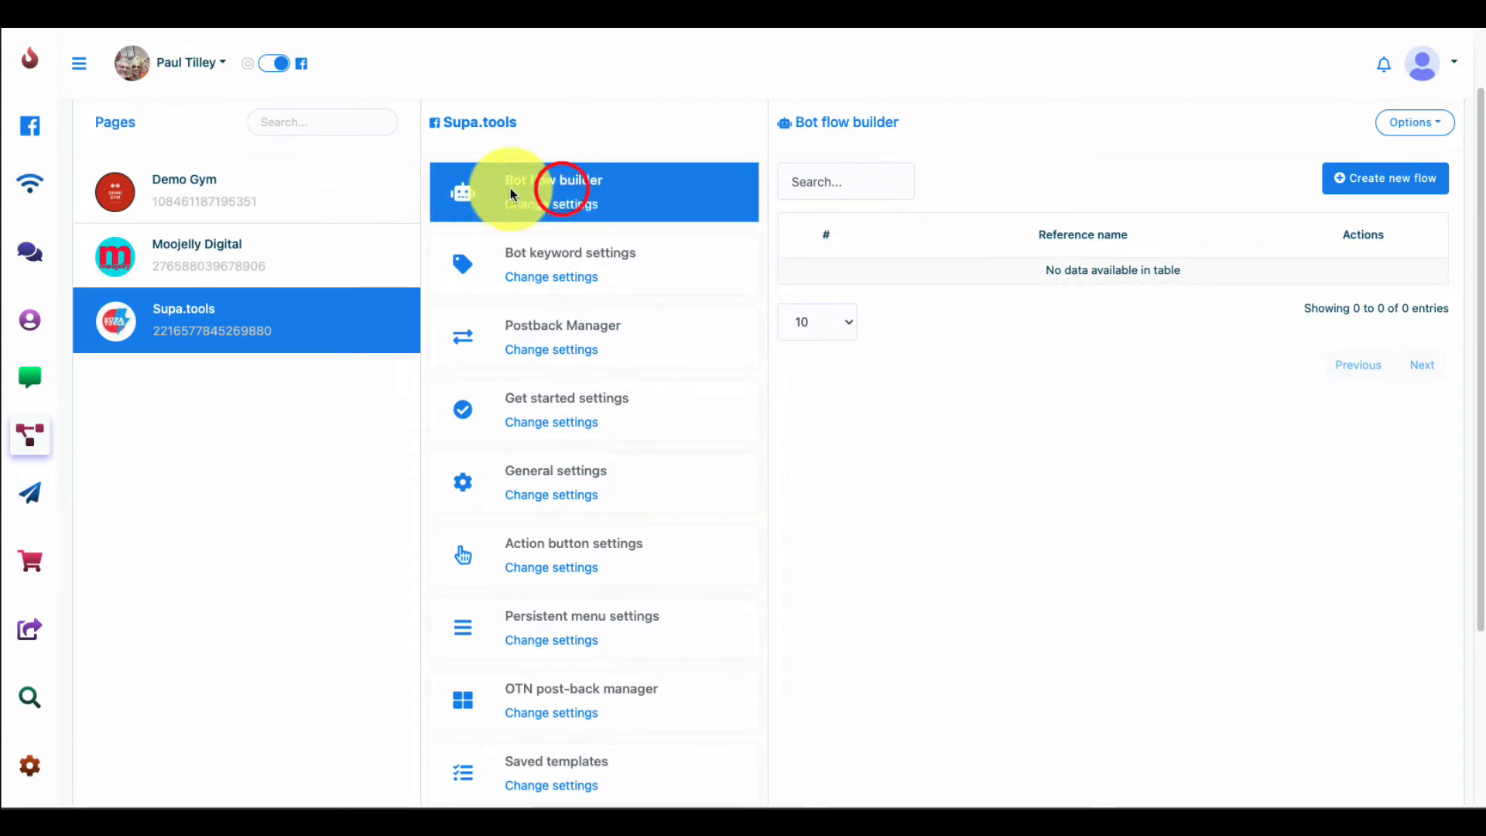
left_click(1370, 182)
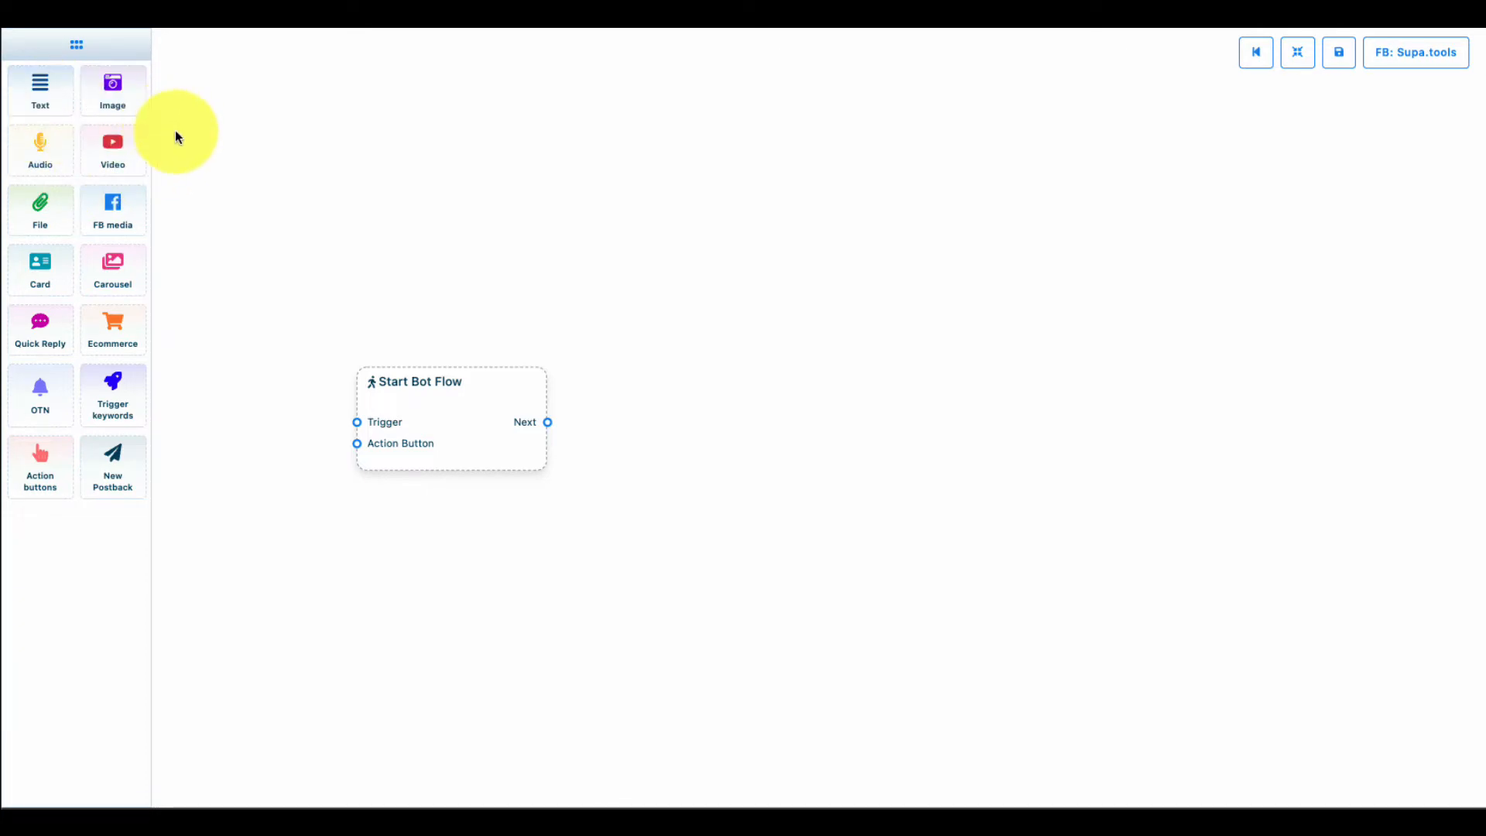
Step: Configure the Start Bot Flow block with the title "Email signup" and the new label "signup"
left_click_drag(353, 506, 592, 476)
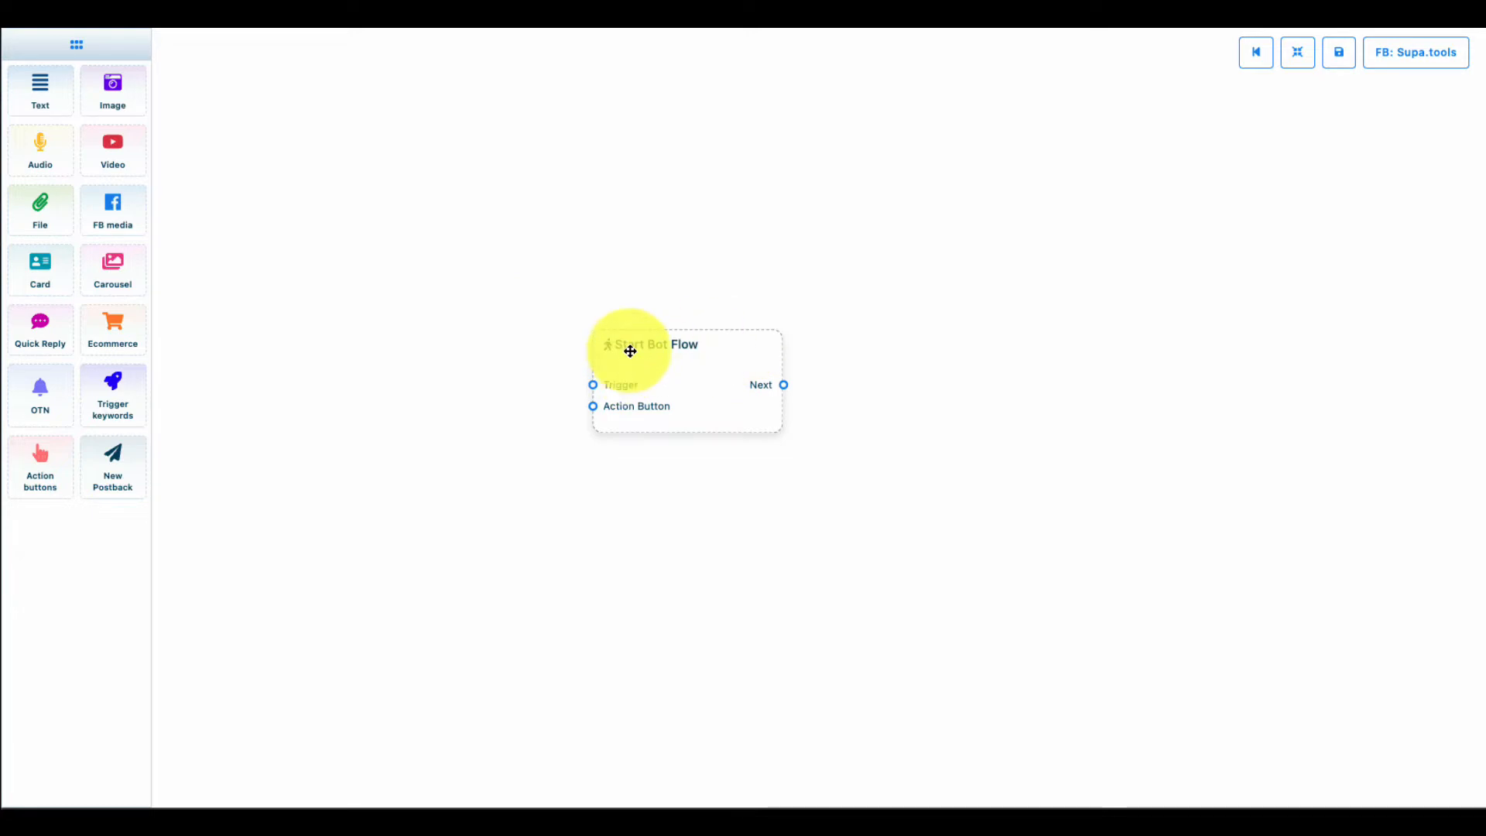
left_click(656, 371)
double_click(656, 372)
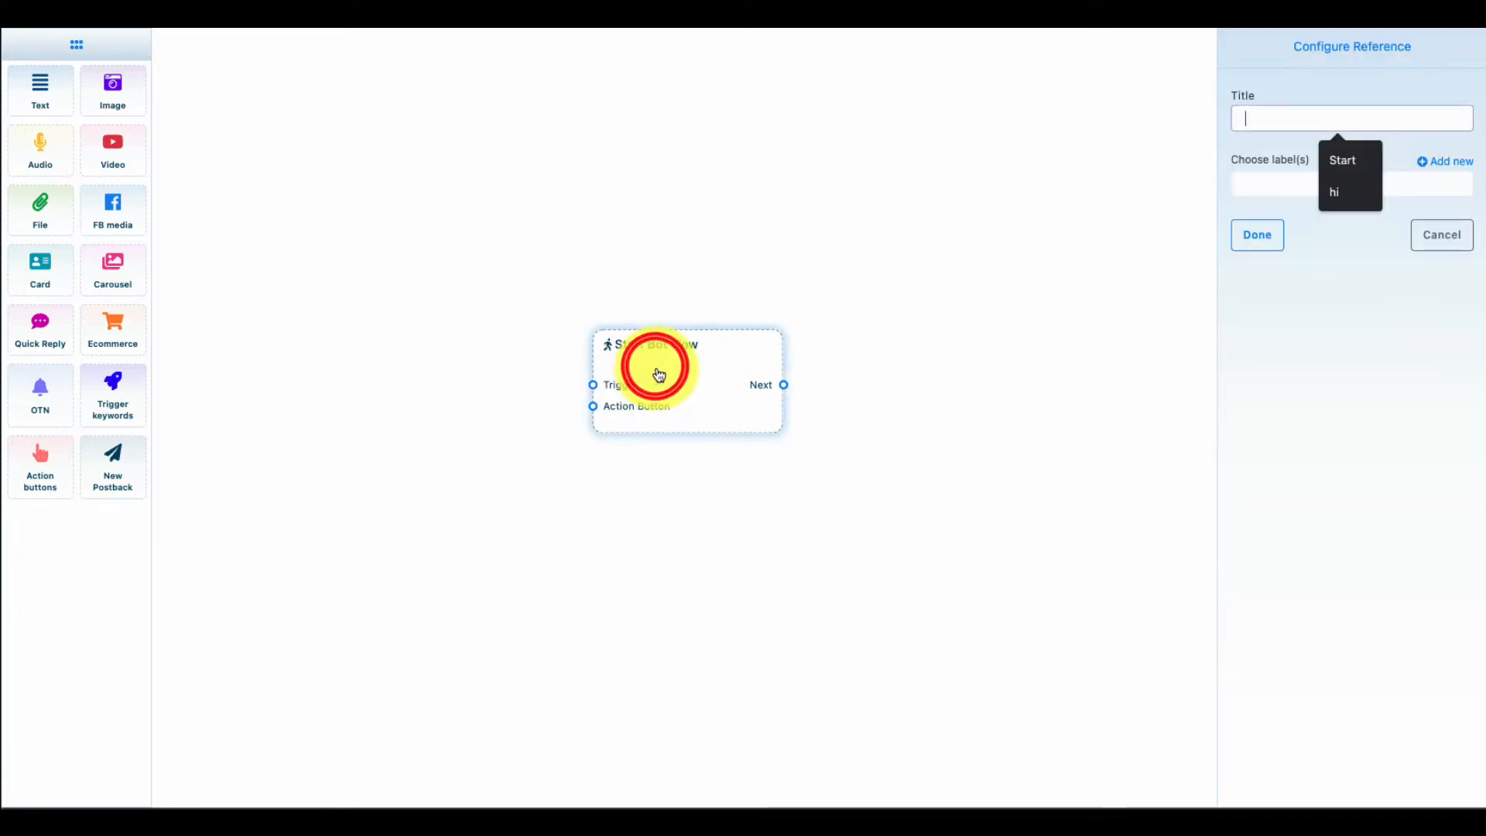
left_click(1257, 122)
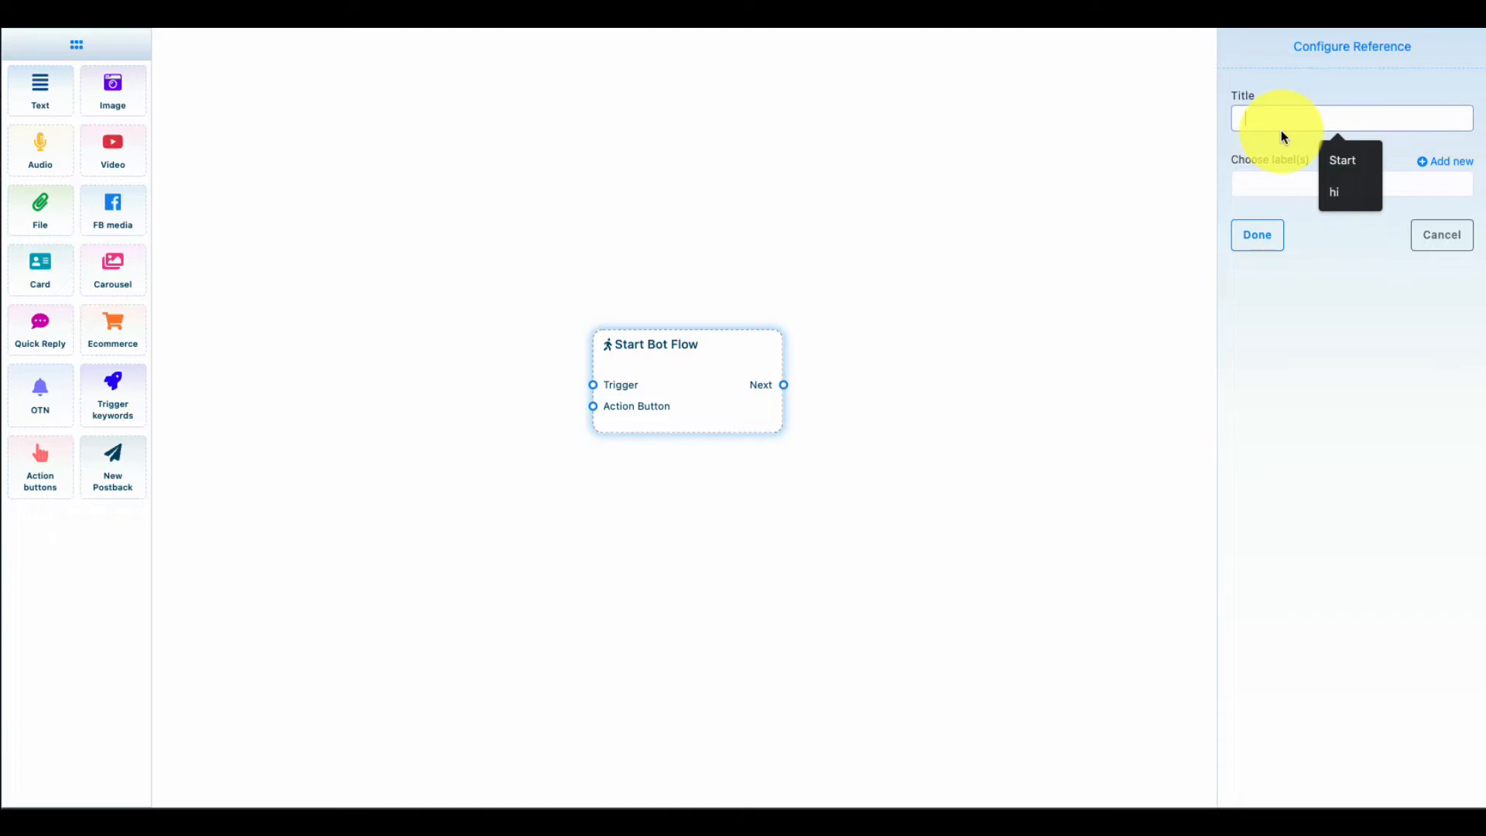
type("Email signup")
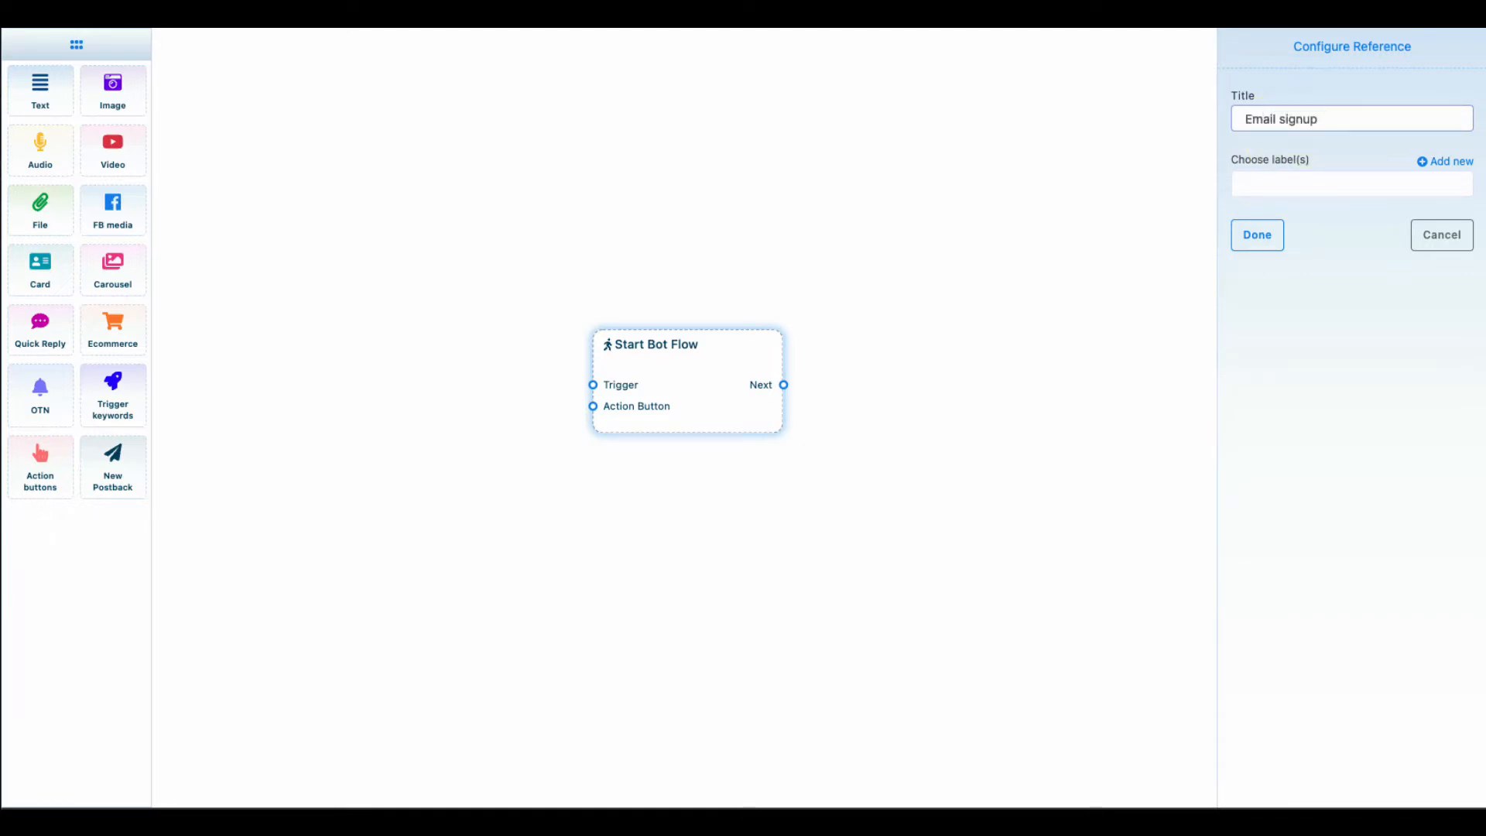
key("Tab")
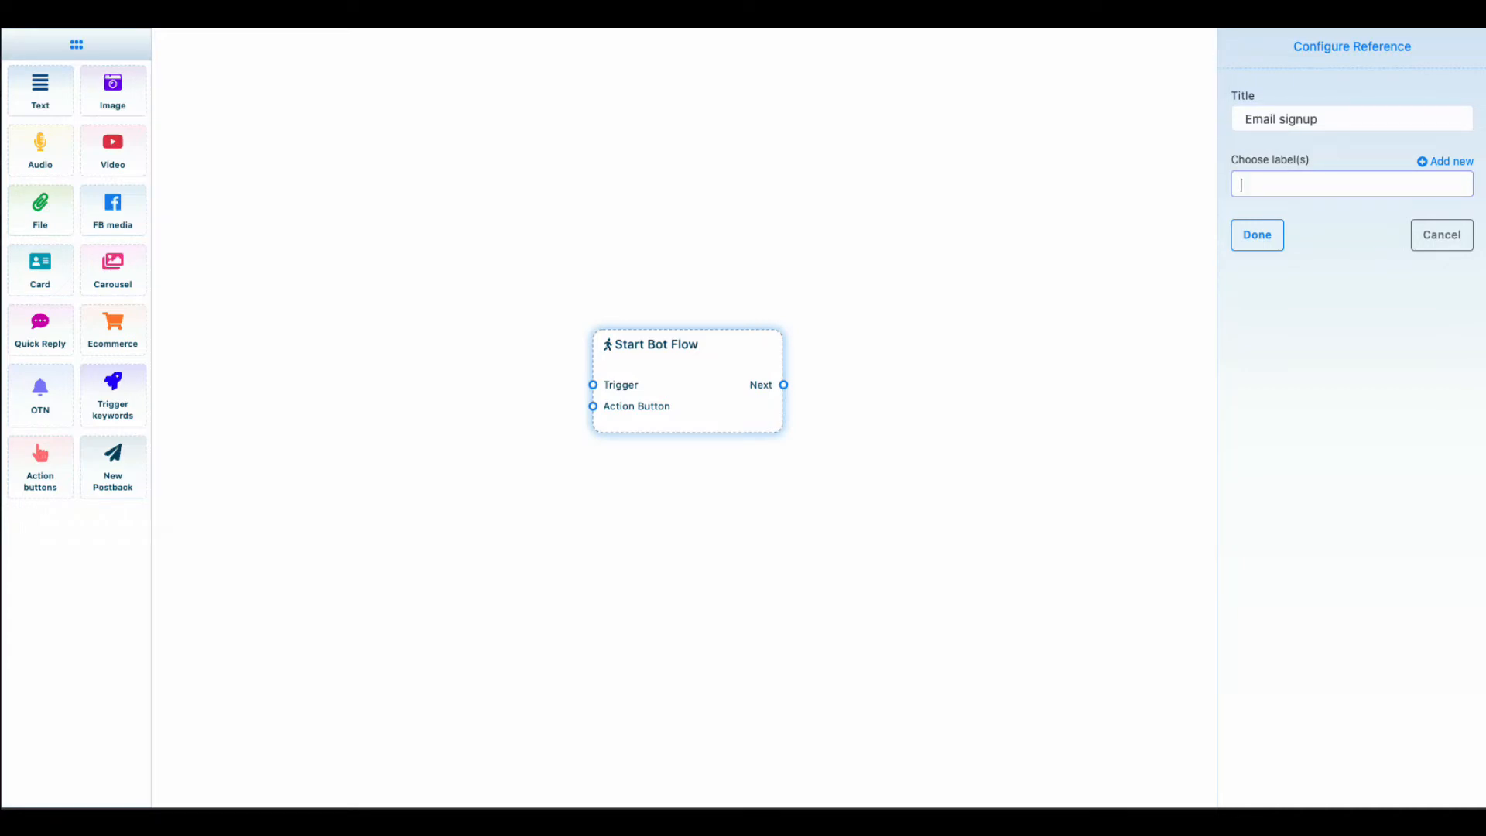
type("signup,")
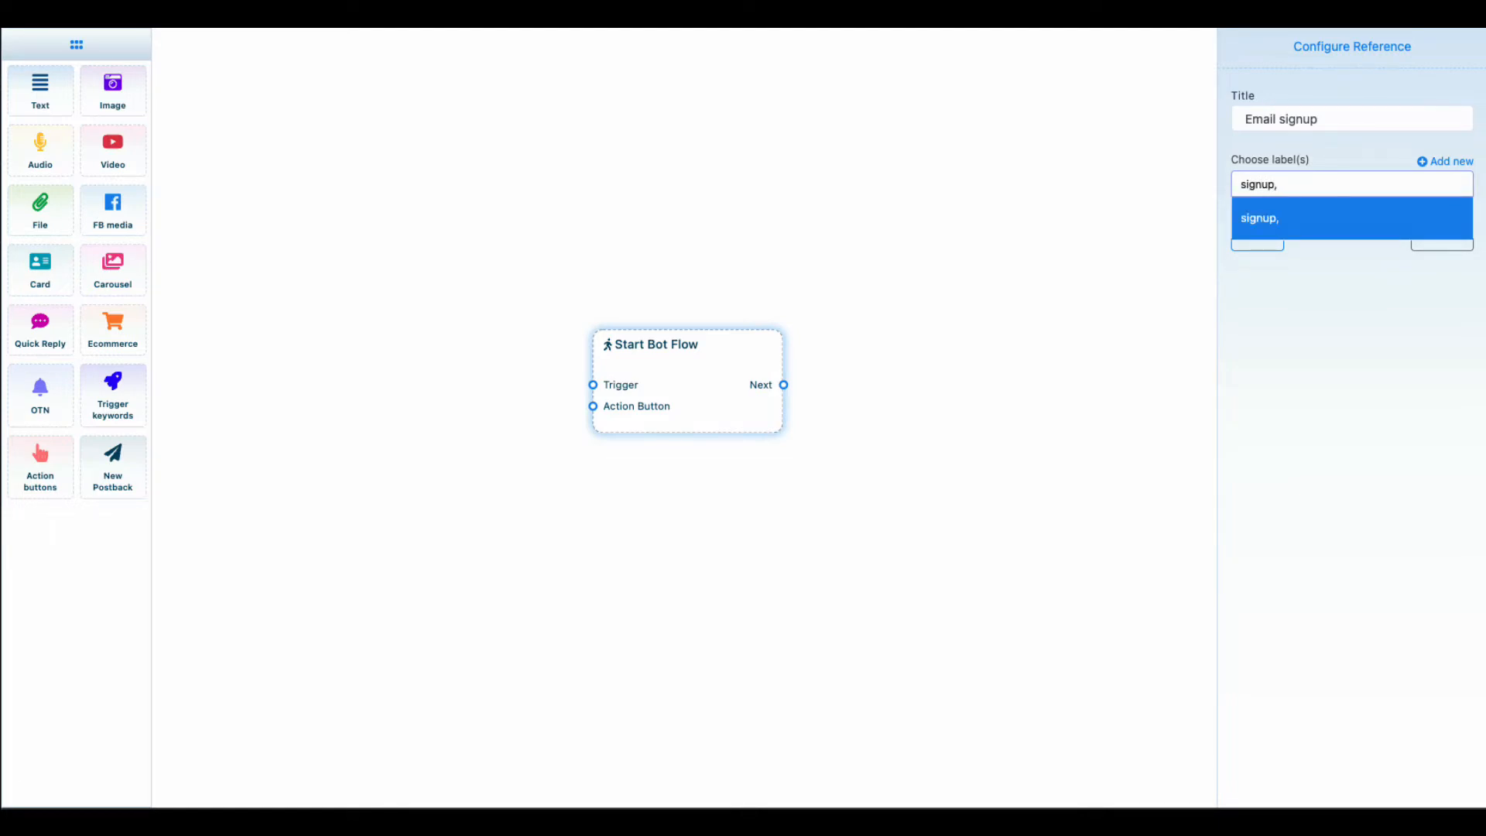
key("BackSpace")
key("BackSpace")
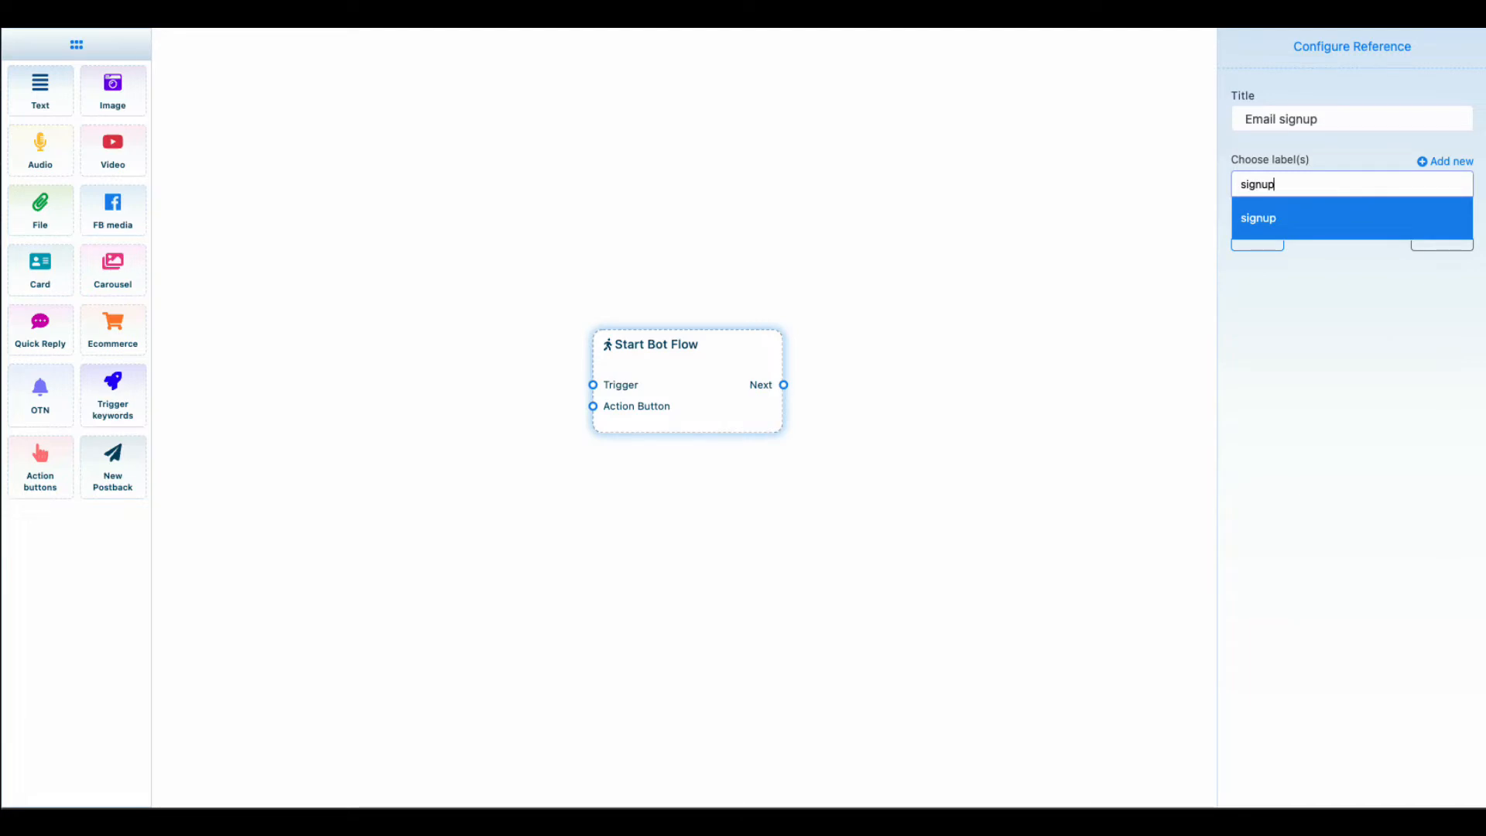
key("Return")
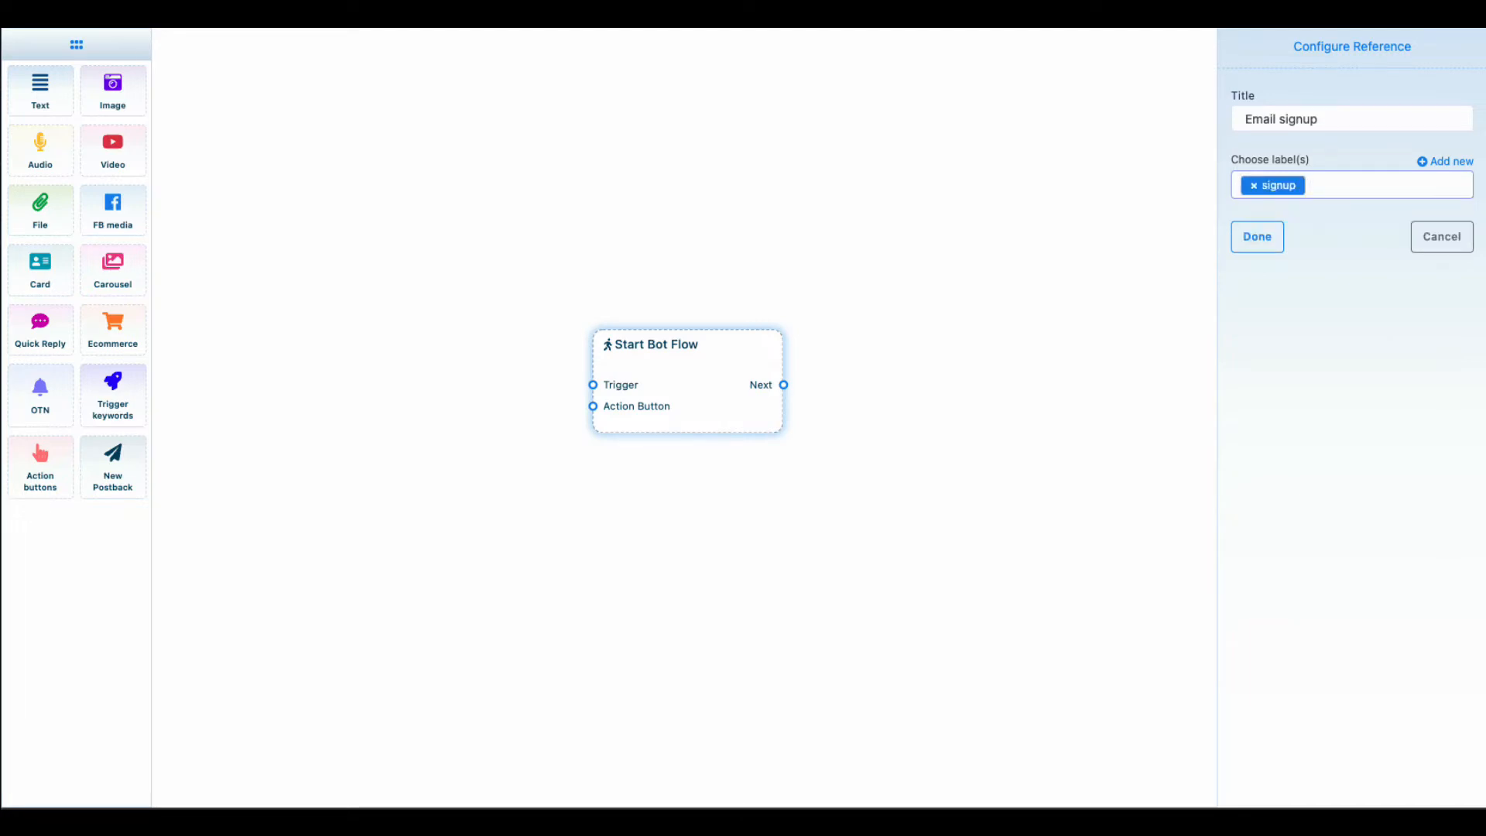
left_click(1271, 242)
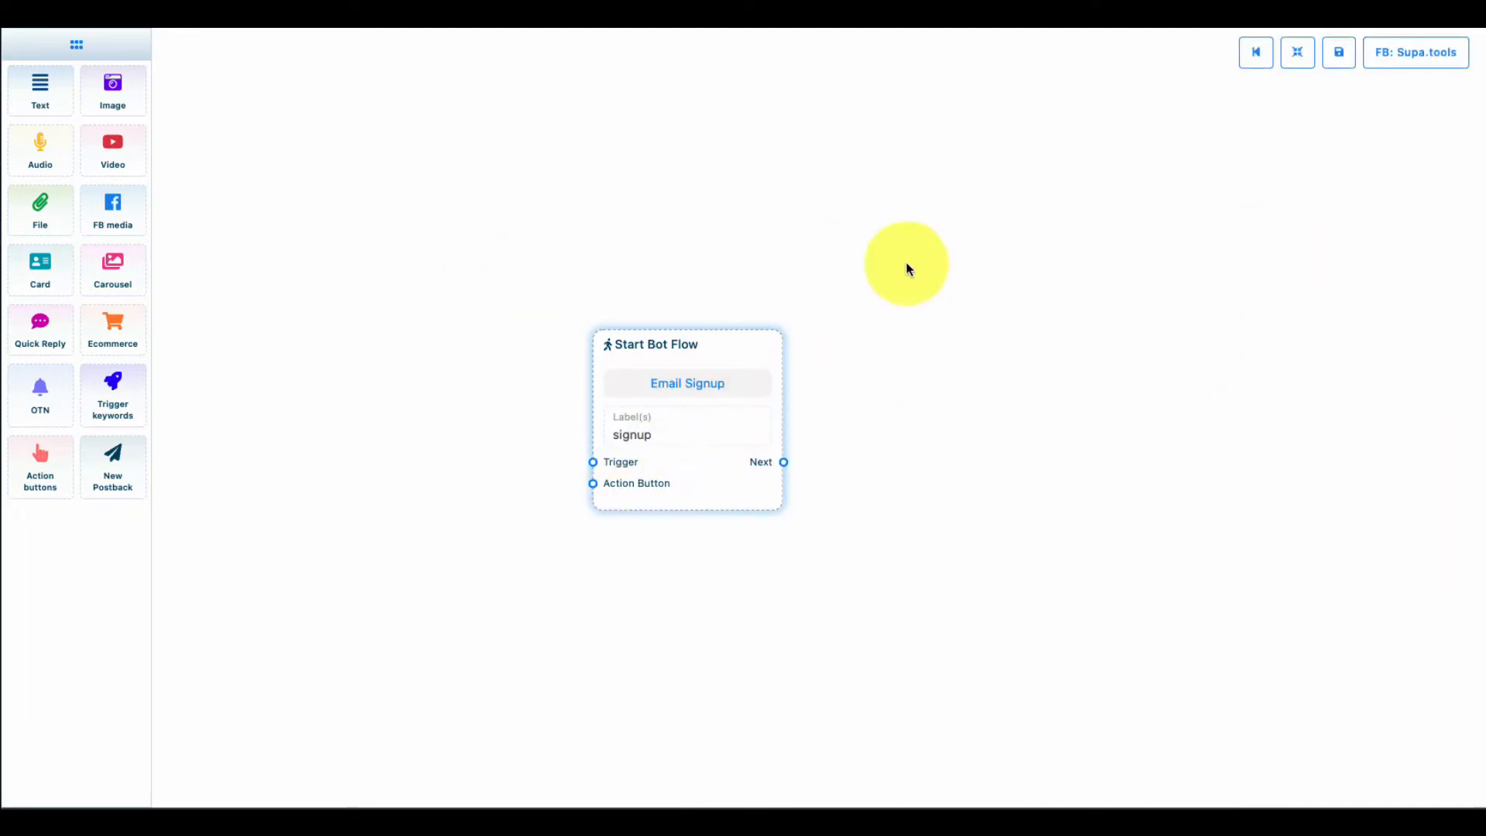
Step: Add a Trigger keywords block with "signup, hey, hi, freebie," using string match, and connect it to the Start Bot Flow block's Trigger input
left_click_drag(687, 272, 826, 206)
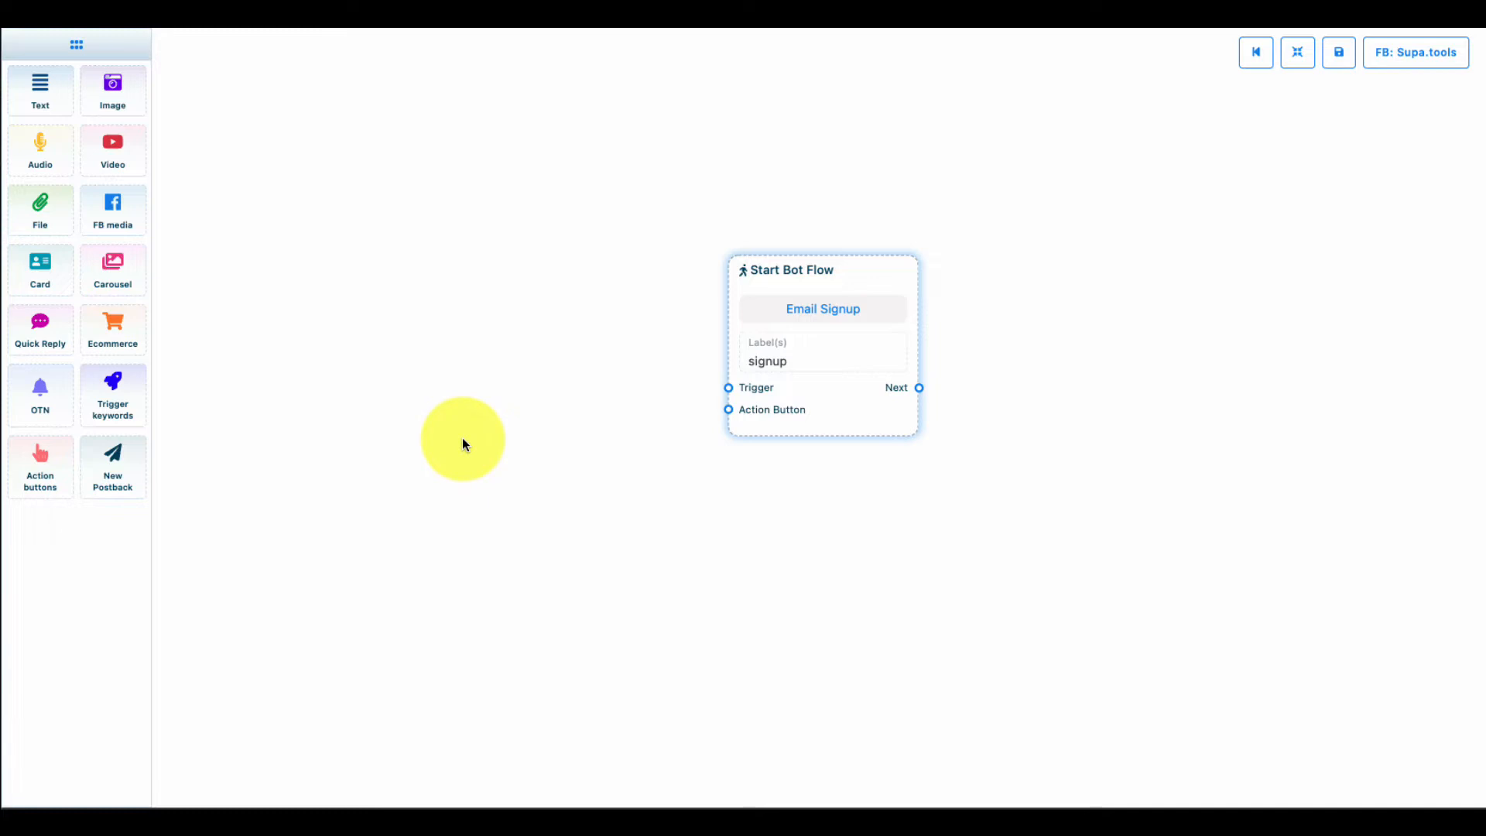
left_click_drag(115, 387, 351, 394)
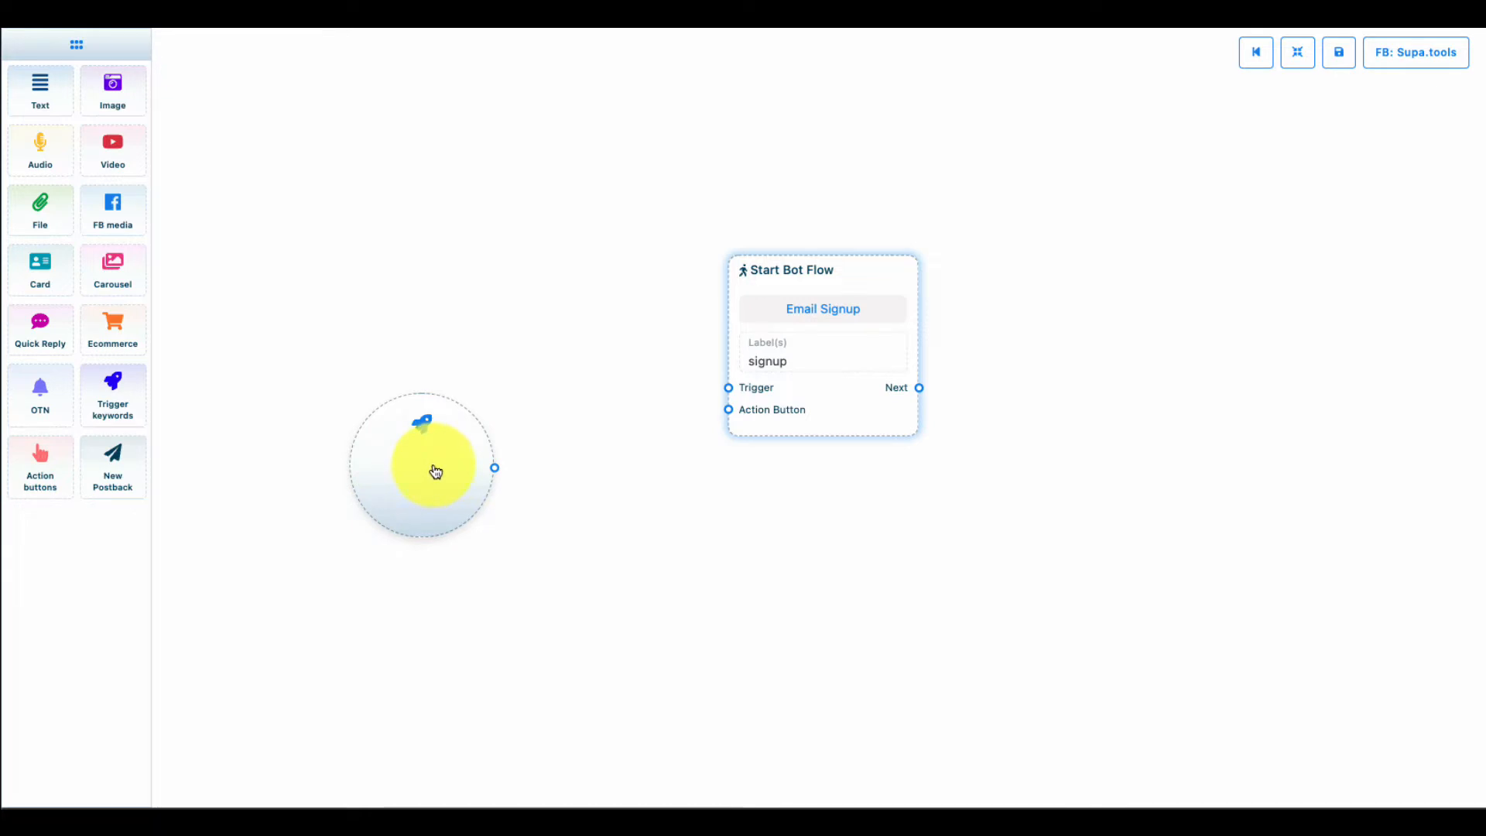
left_click(436, 471)
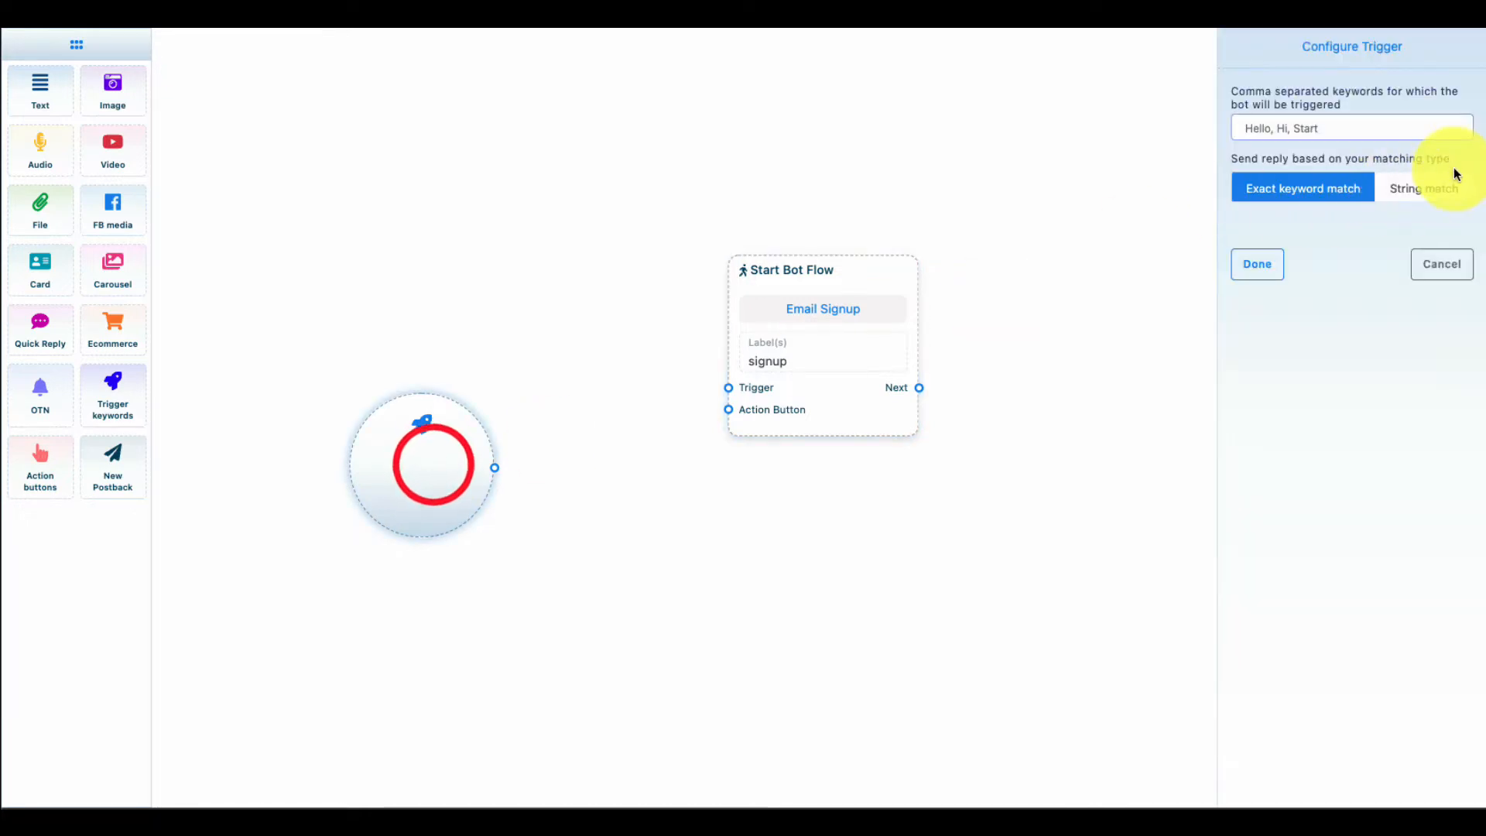
type("signup, hey, hi, freebie,")
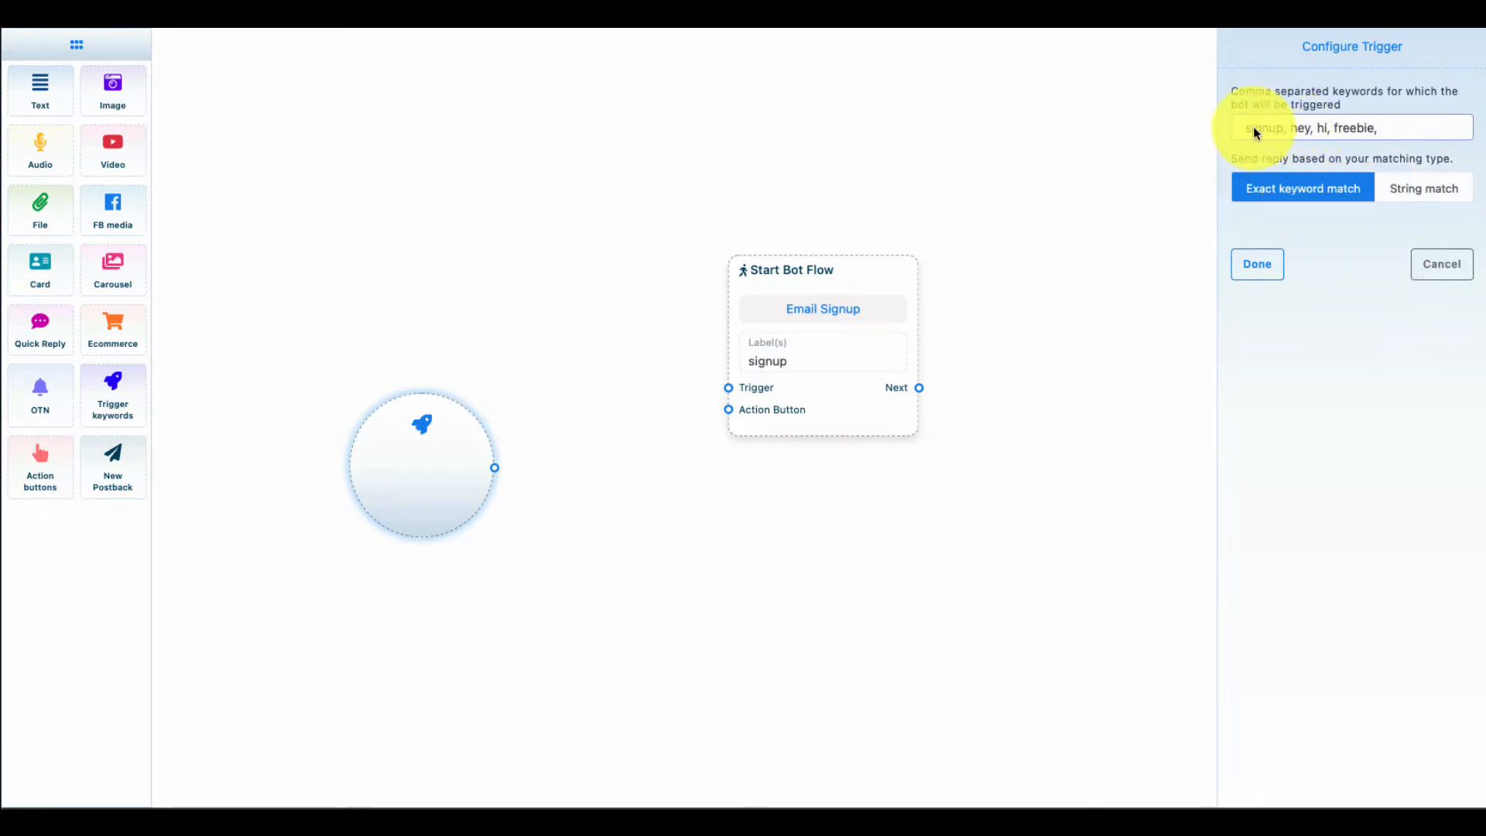
left_click(1422, 199)
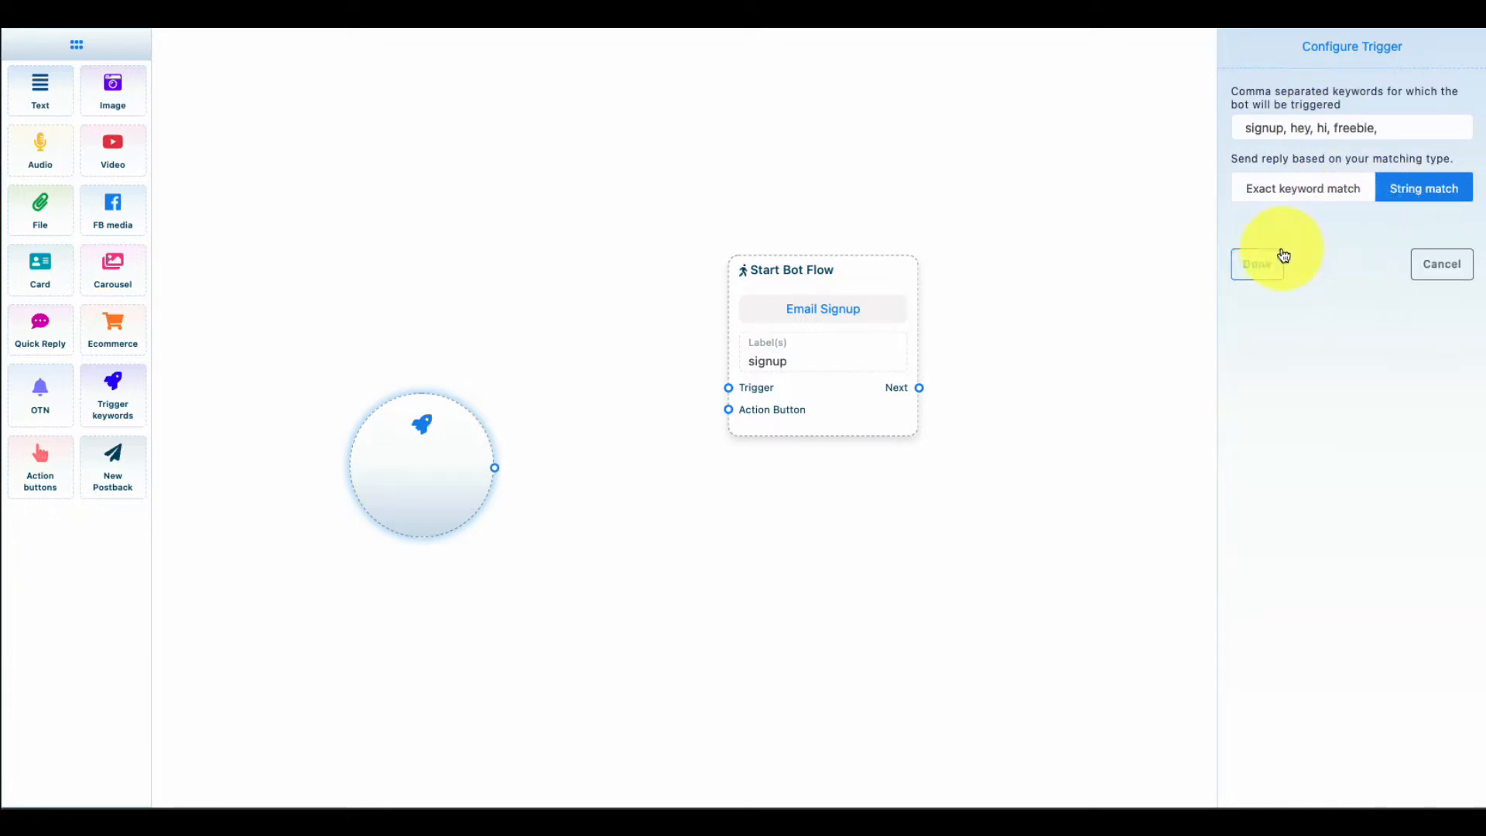
left_click(1246, 265)
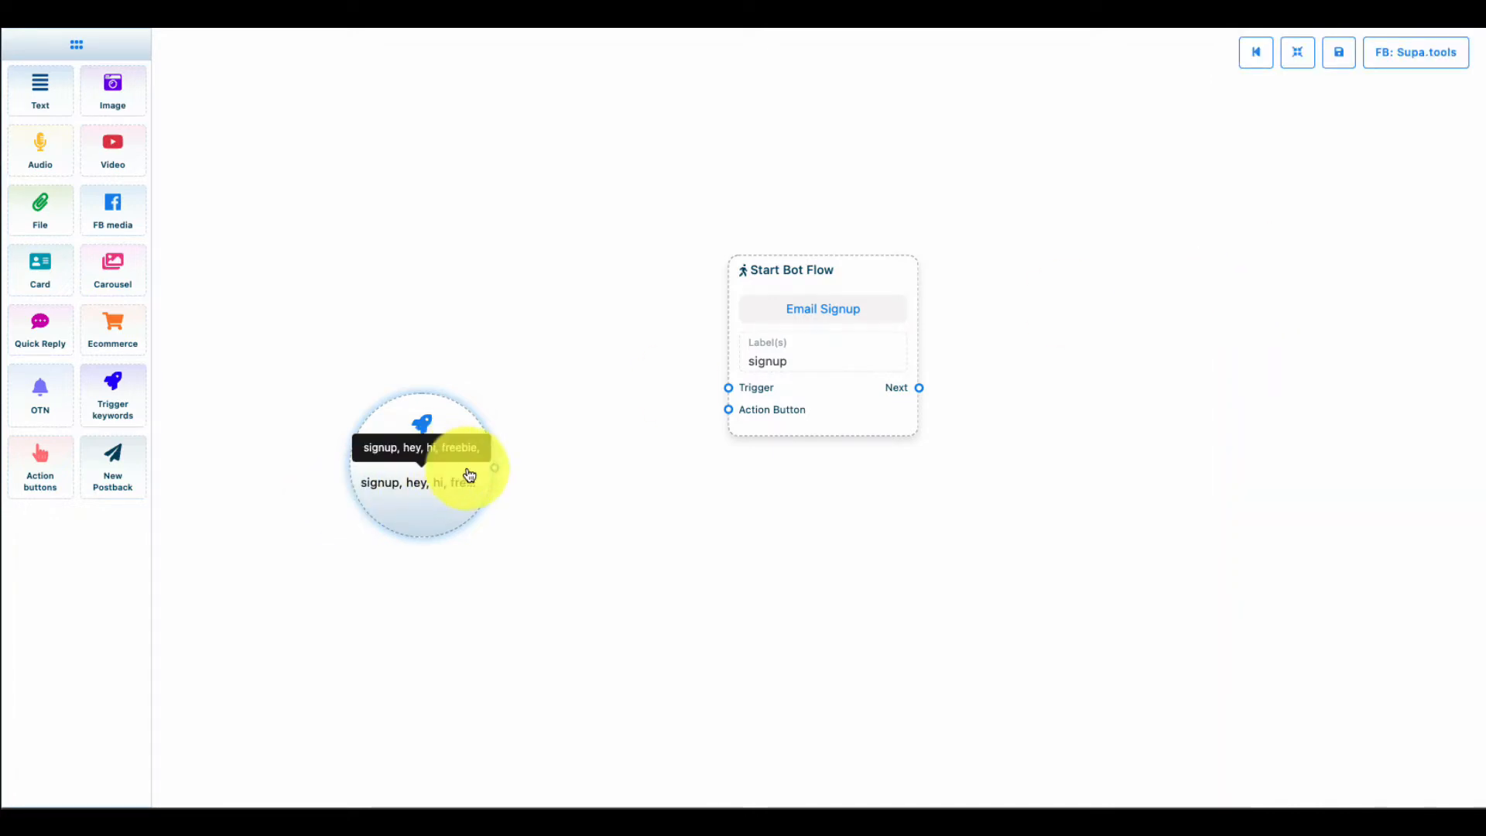
left_click_drag(495, 471, 728, 389)
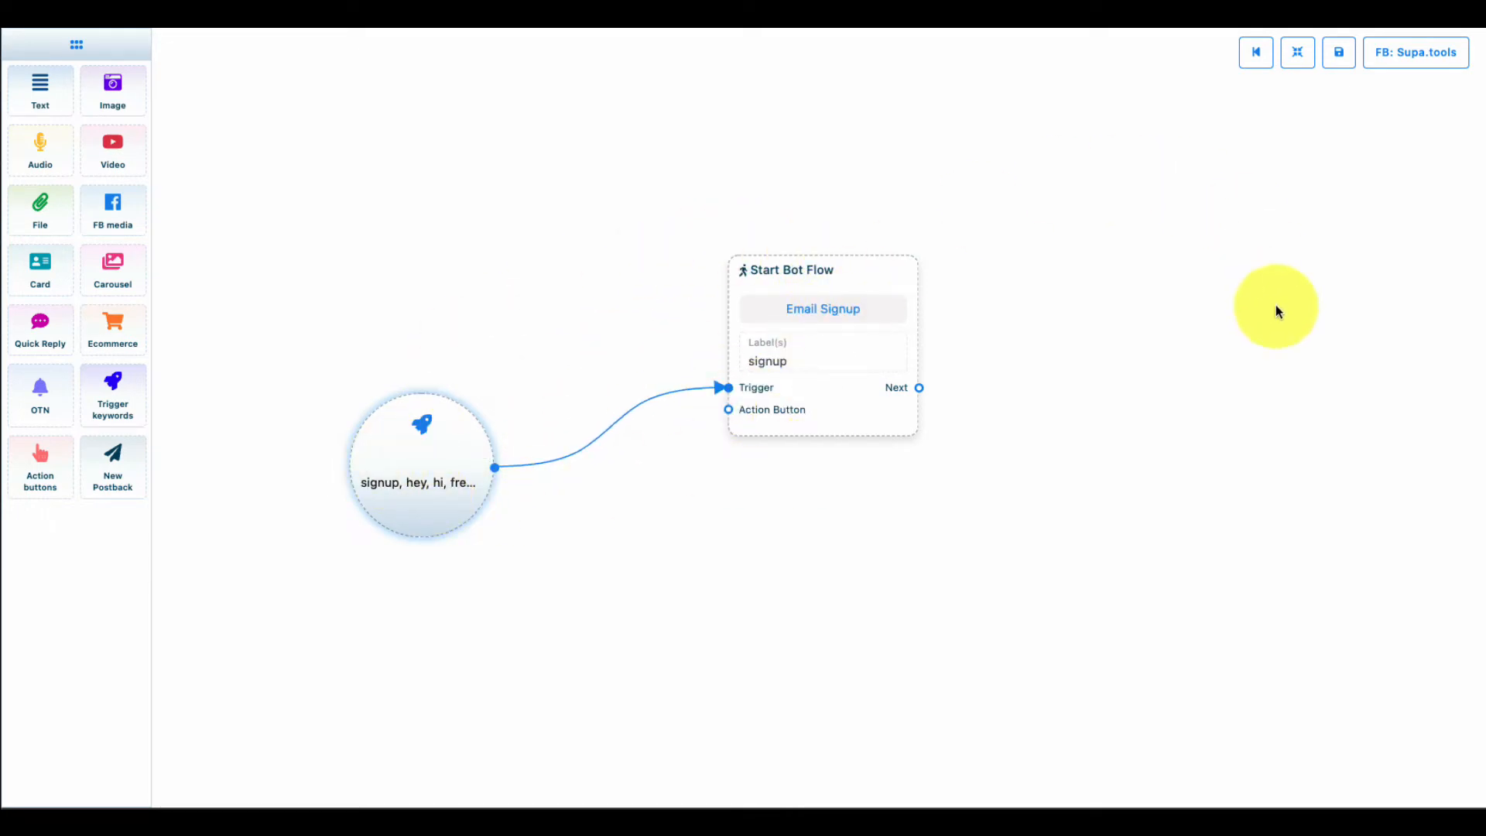
Step: Rearrange the Trigger keywords and Start Bot Flow blocks into a compact layout
left_click_drag(1047, 325, 931, 259)
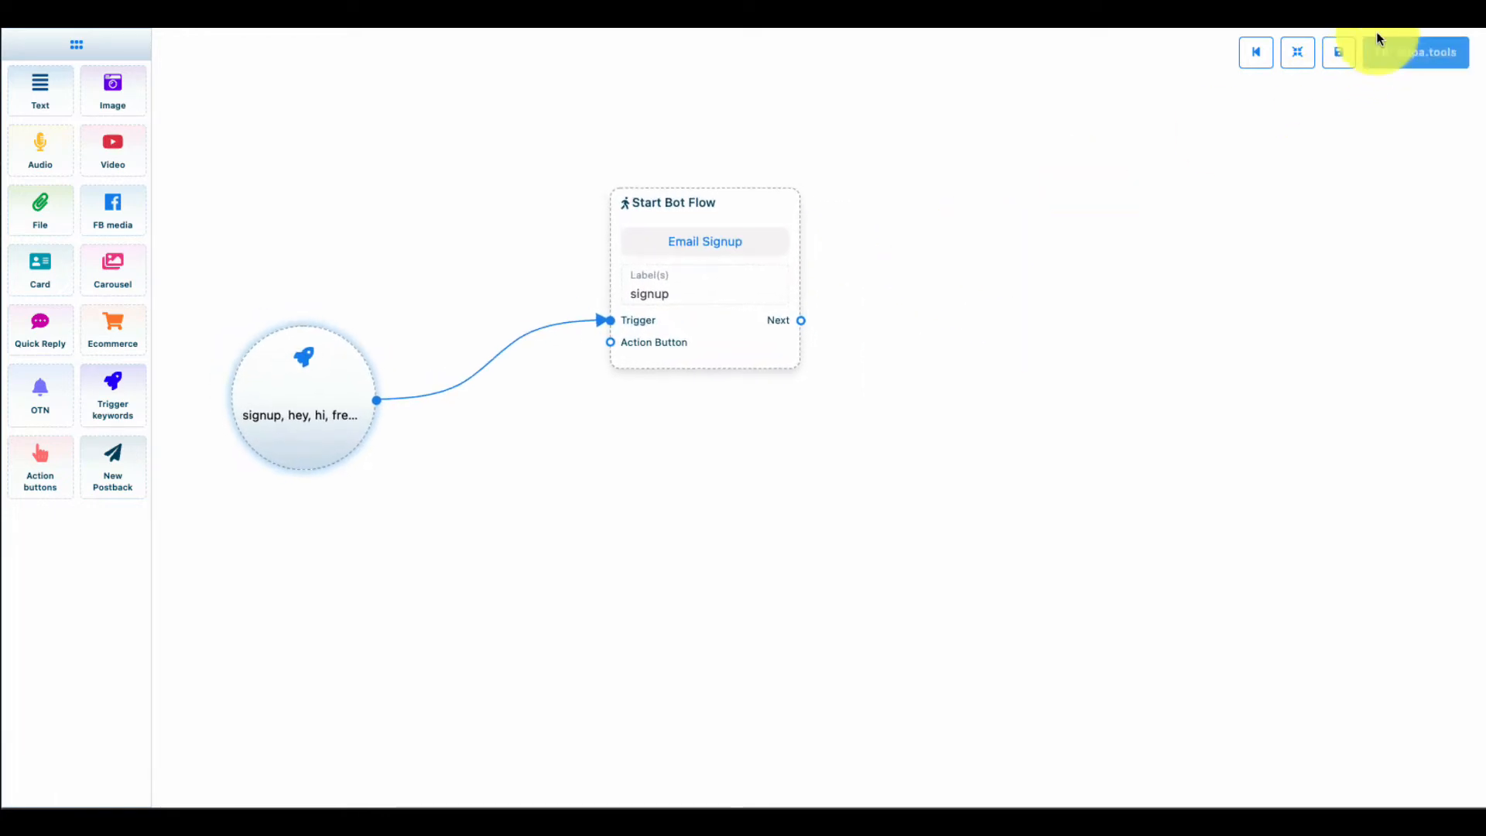
left_click(1297, 52)
left_click_drag(1099, 232, 885, 366)
scroll(894, 355, "down", 1)
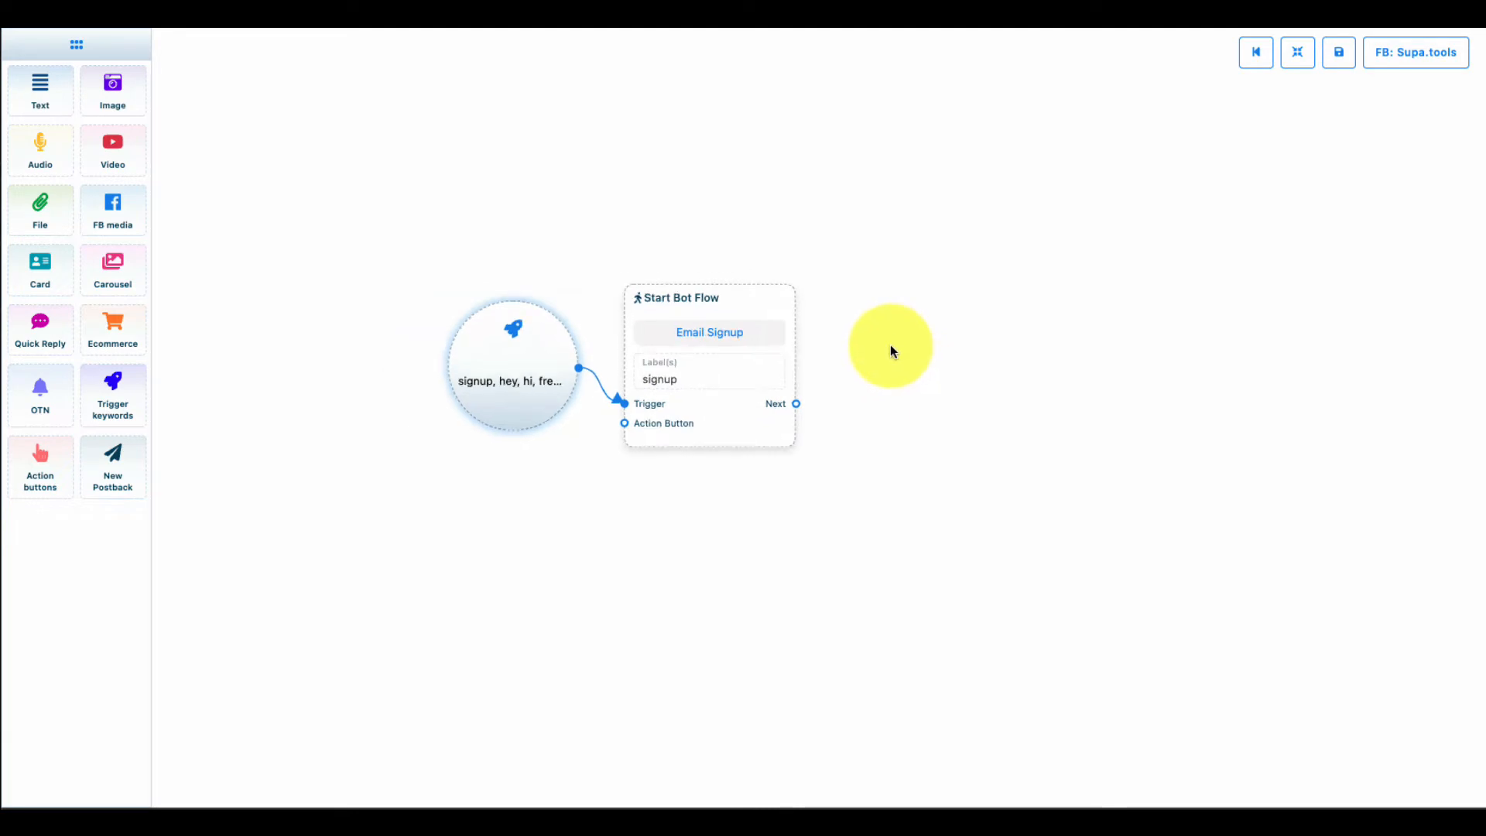
scroll(890, 349, "up", 1)
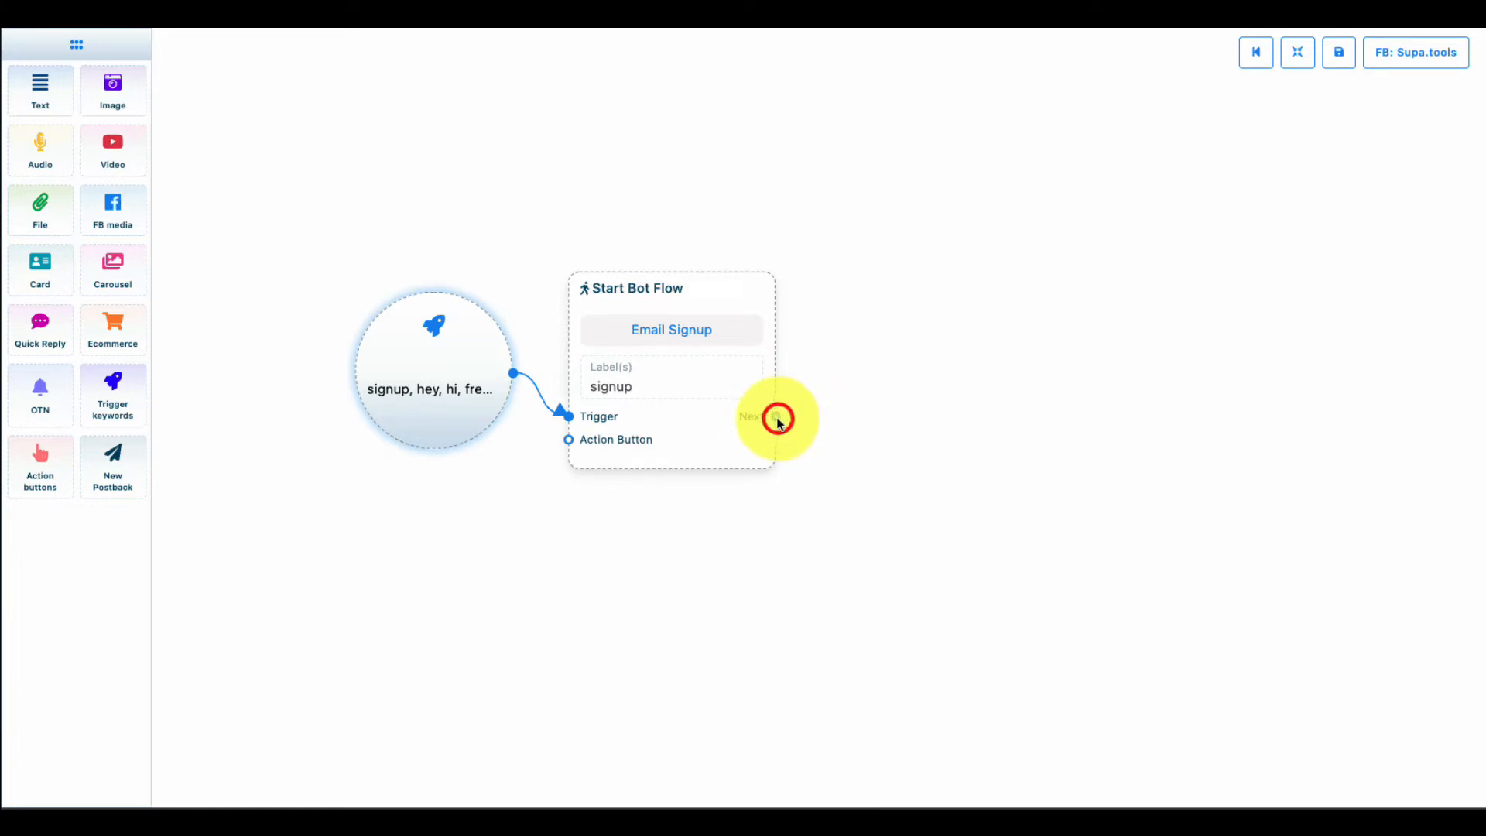
Step: Add an Image block connected to the Start Bot Flow block's Next output and rearrange the flow
left_click_drag(778, 420, 1041, 310)
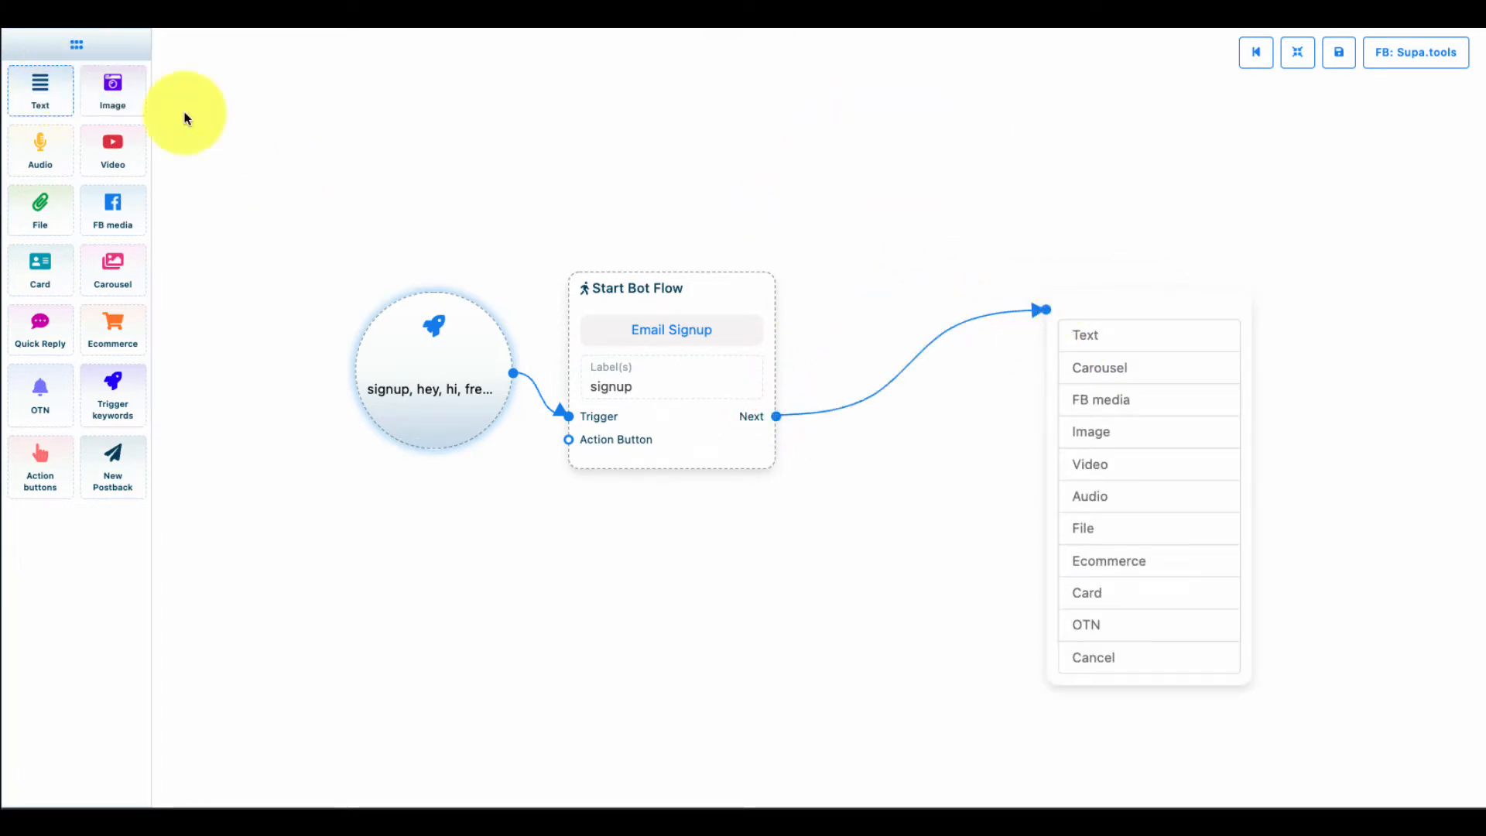
left_click(1143, 239)
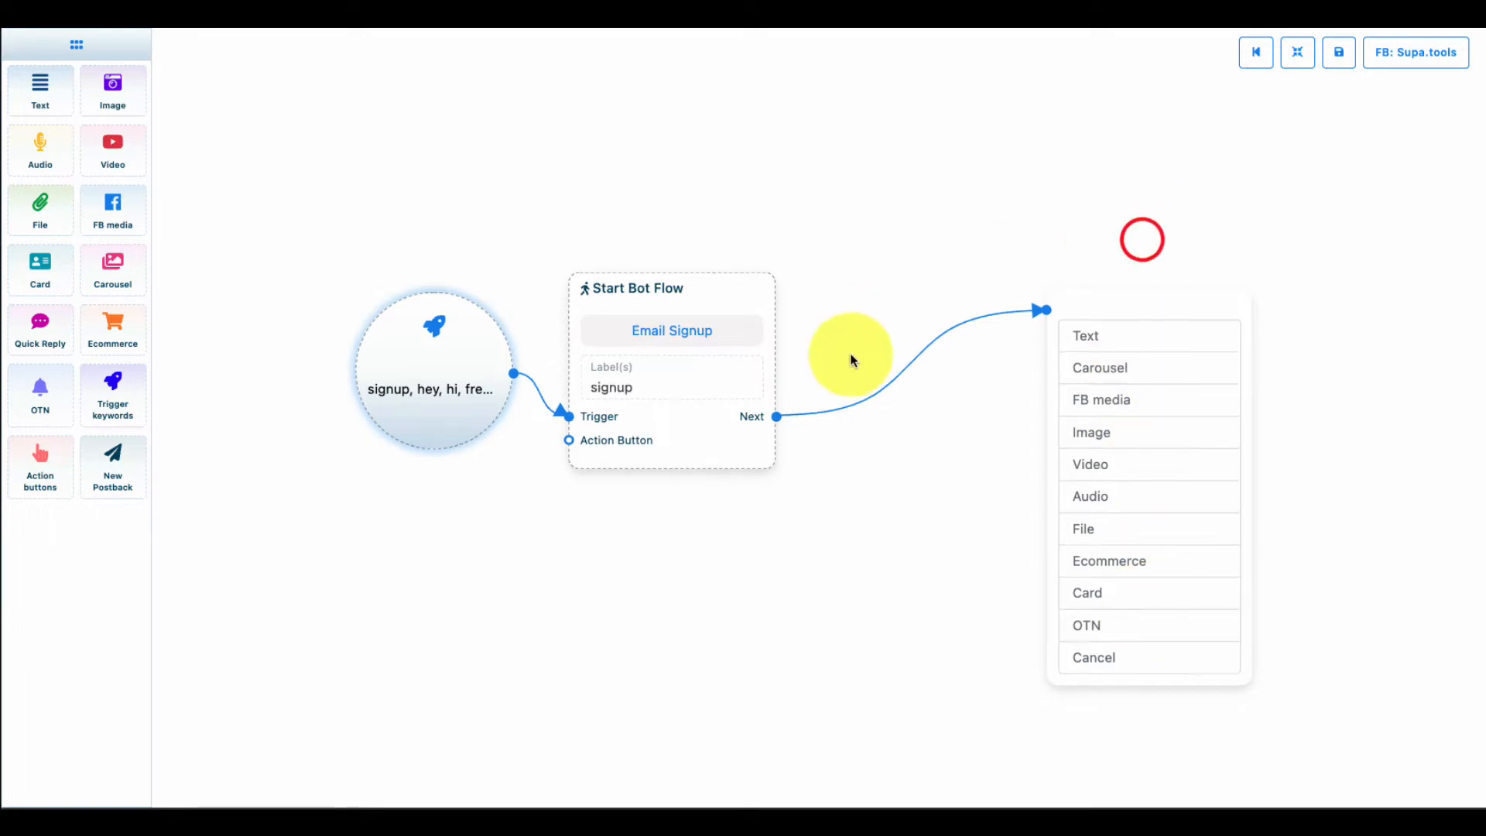
left_click(777, 418)
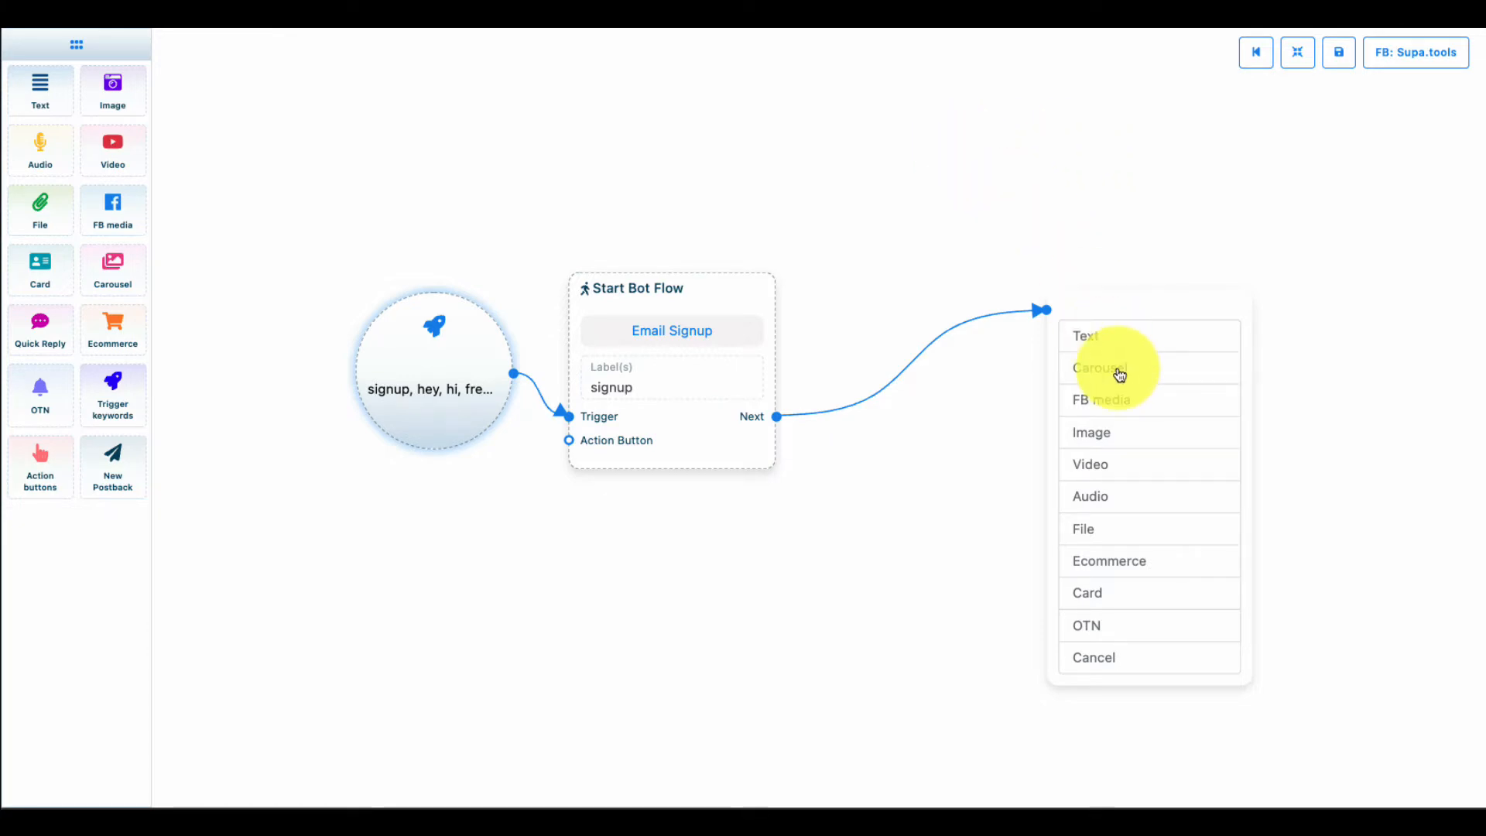
left_click(1135, 434)
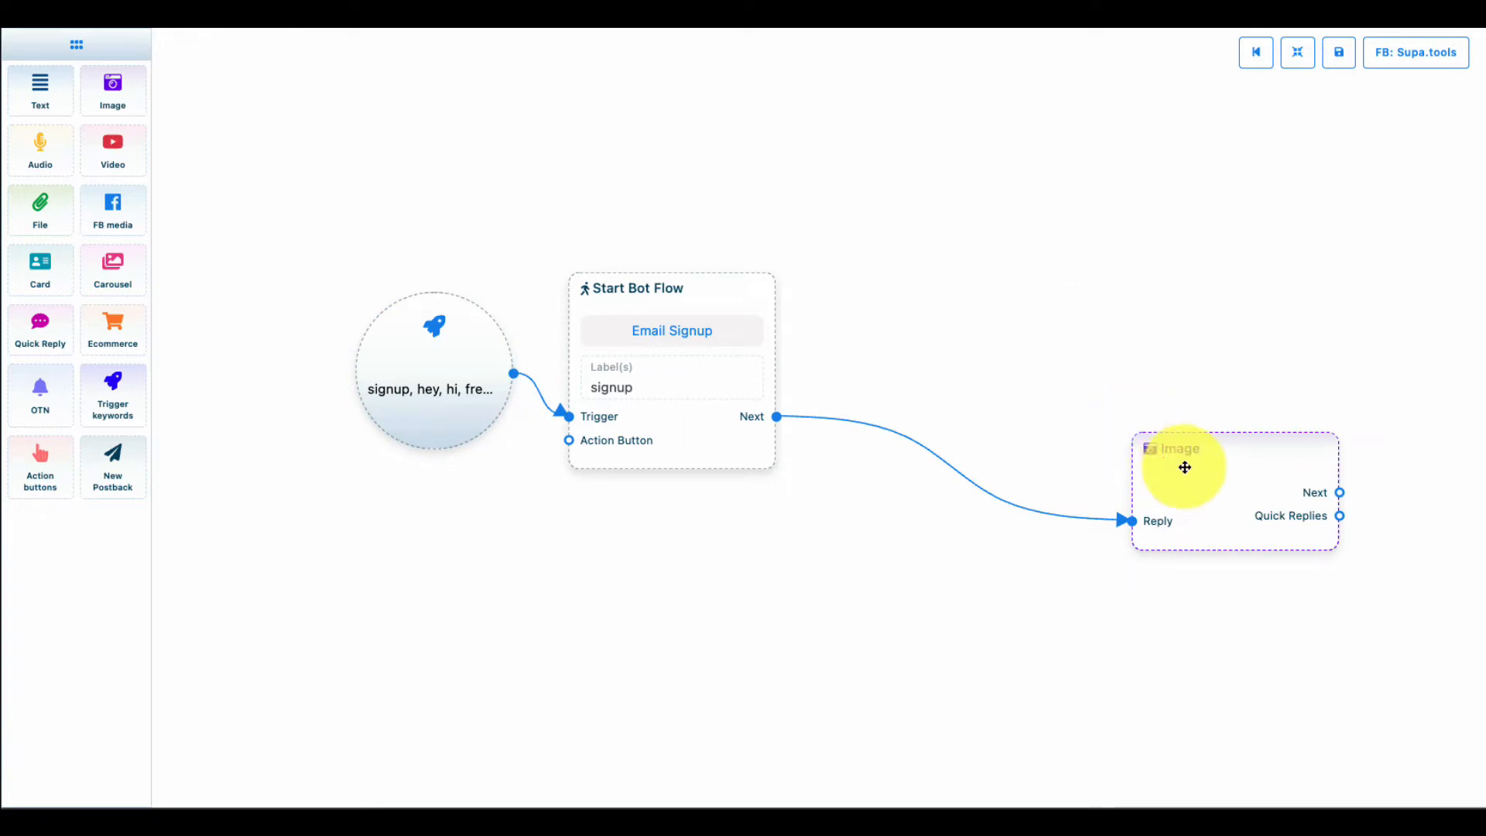
left_click(1297, 52)
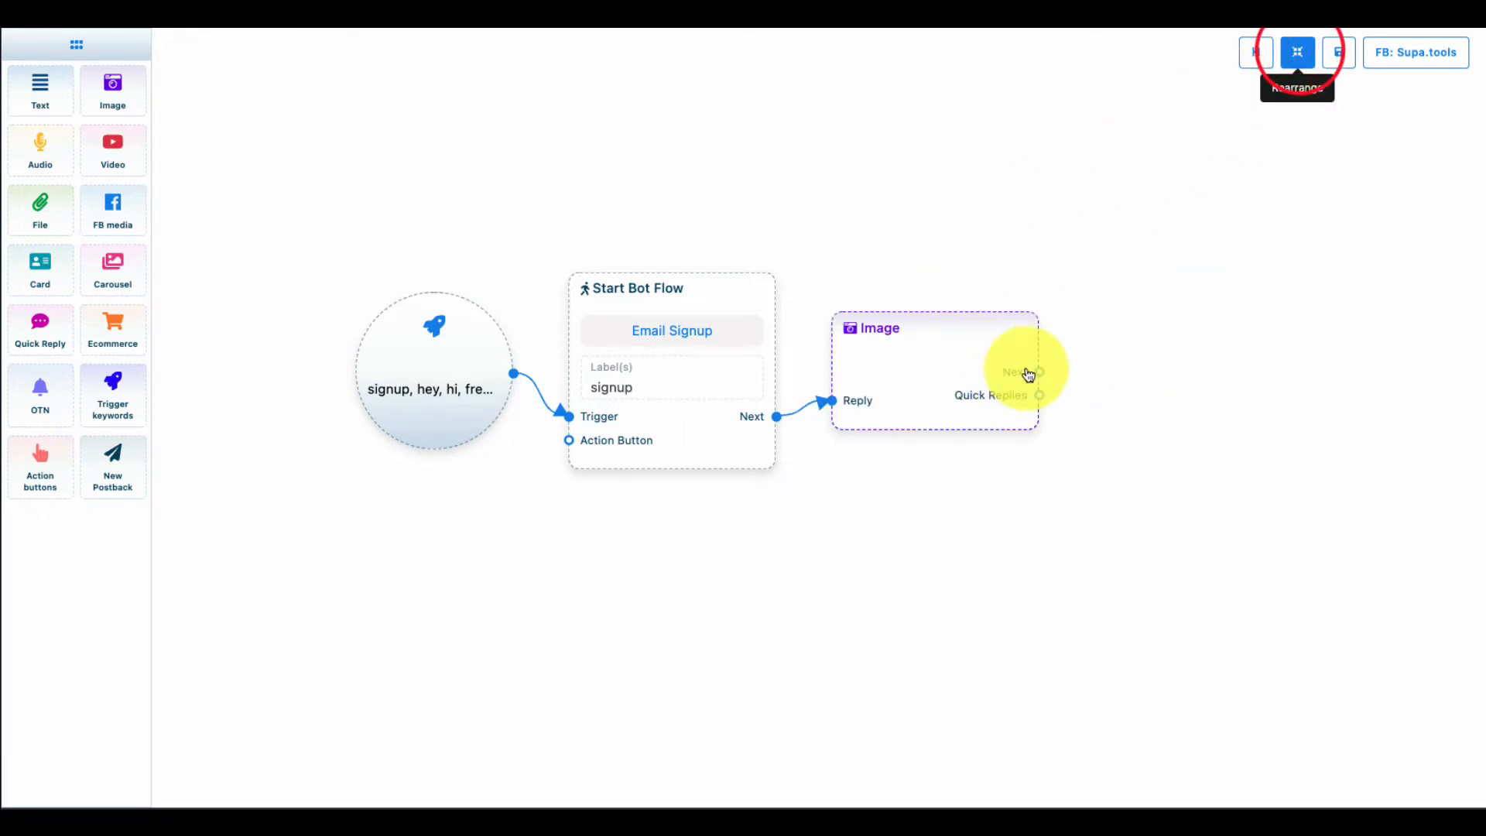
Step: Configure the Image block with hi.gif from the Desktop, typing display enabled and a 2-second reply delay, and rearrange the flow
left_click(960, 381)
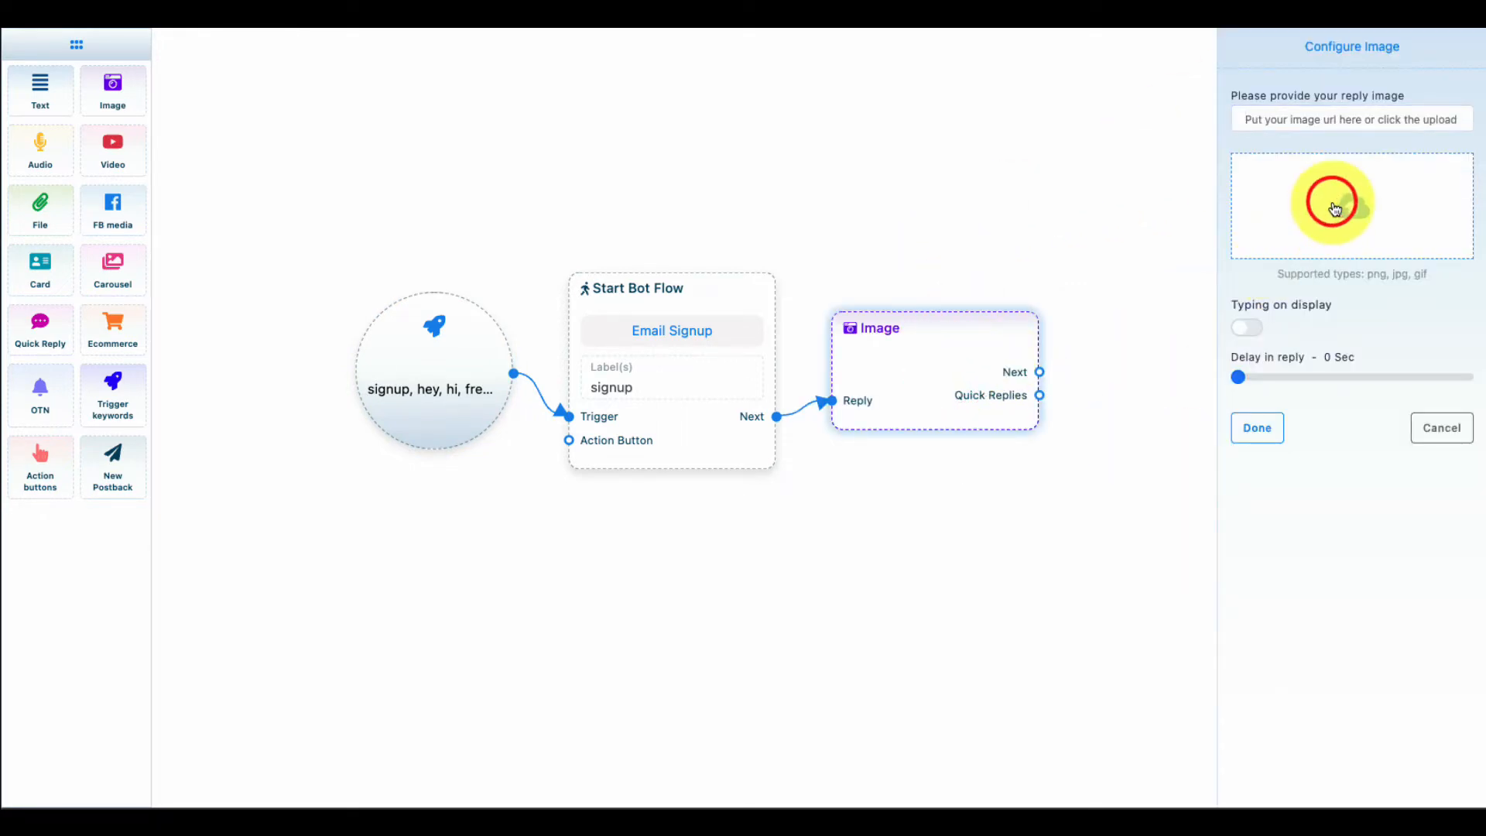
left_click(1351, 211)
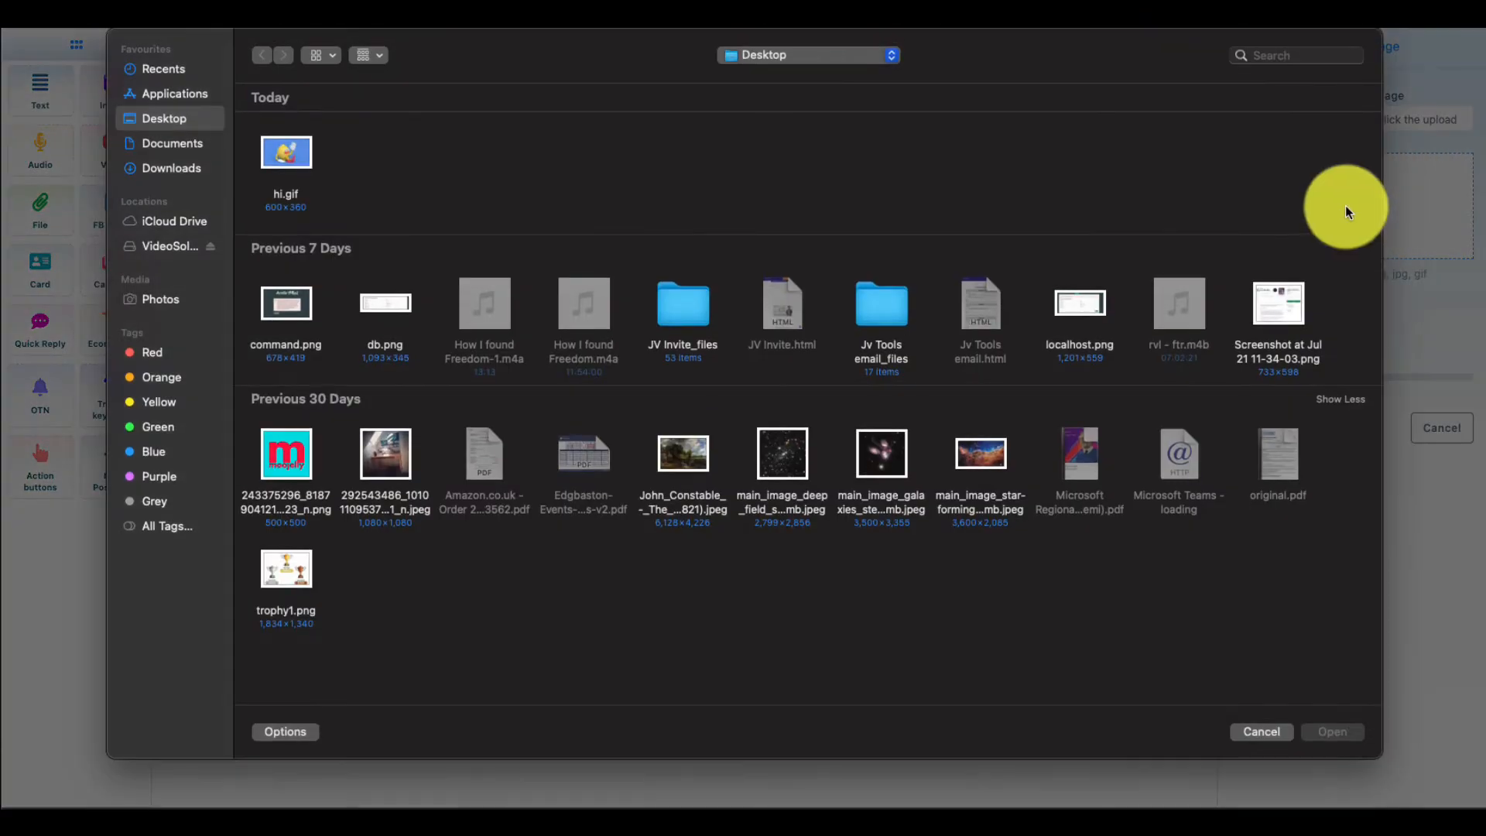
double_click(294, 153)
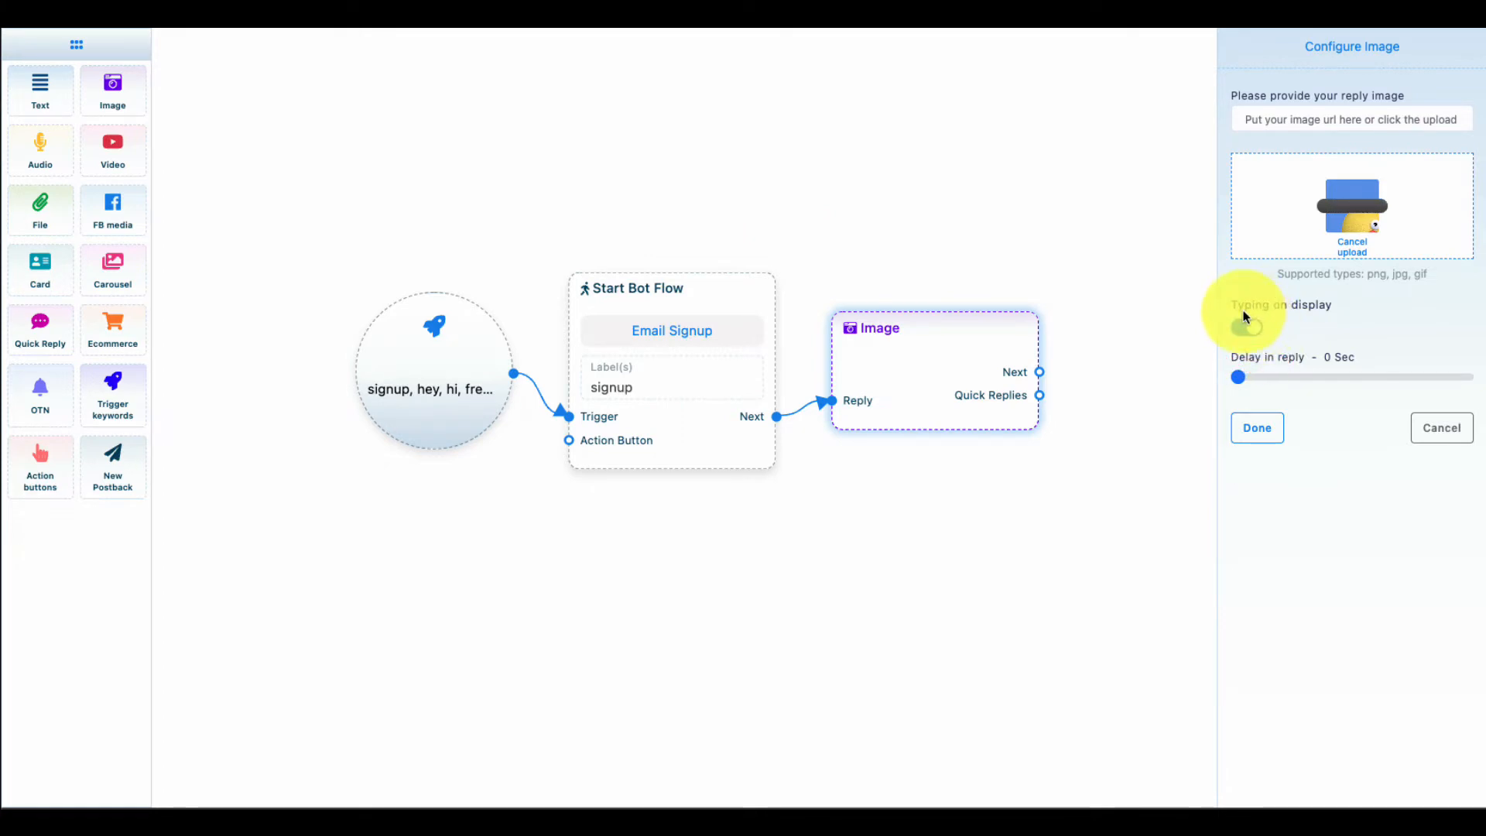
left_click(1246, 377)
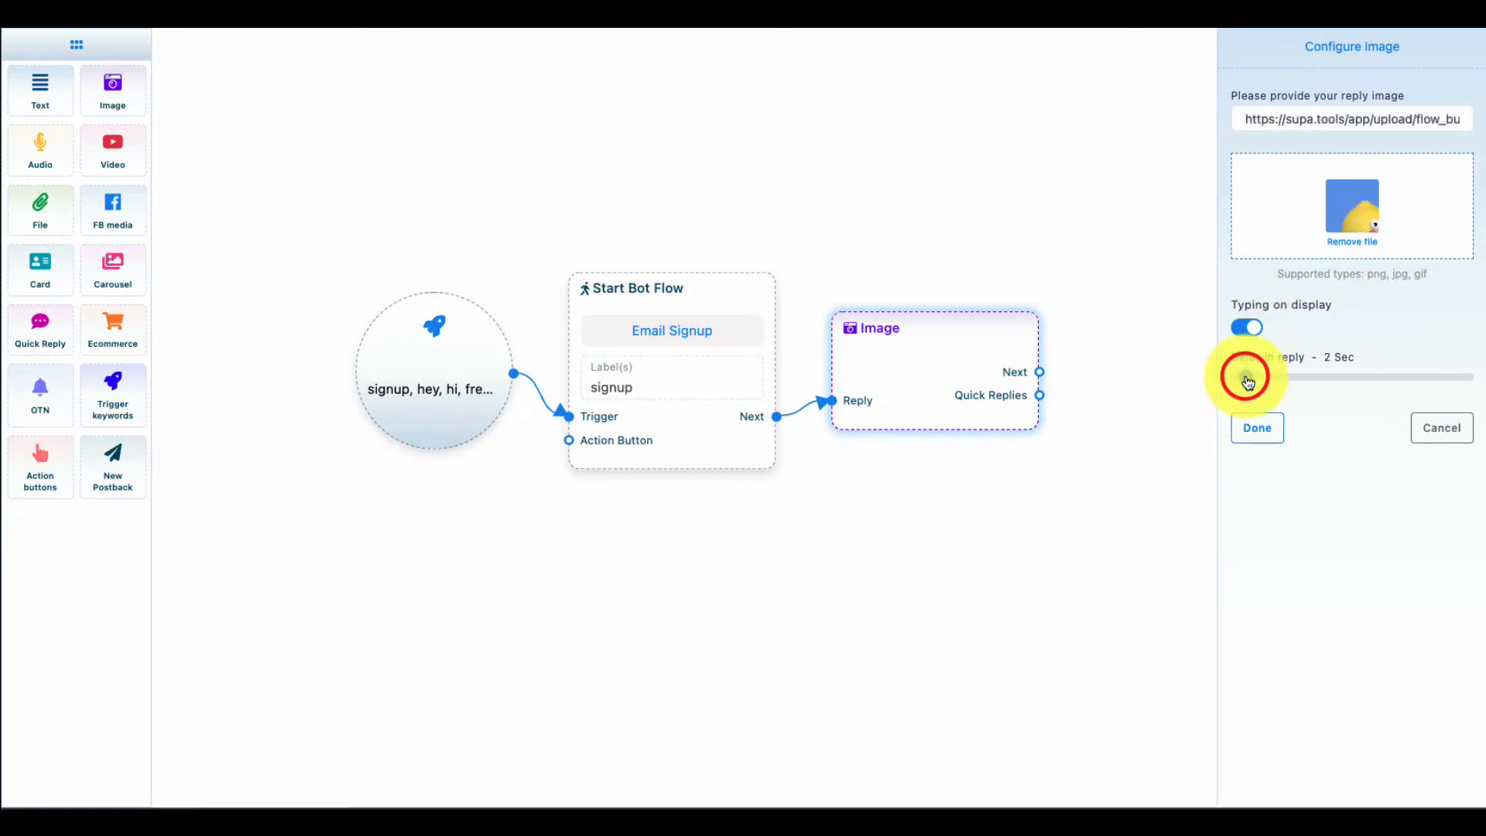
left_click(1266, 426)
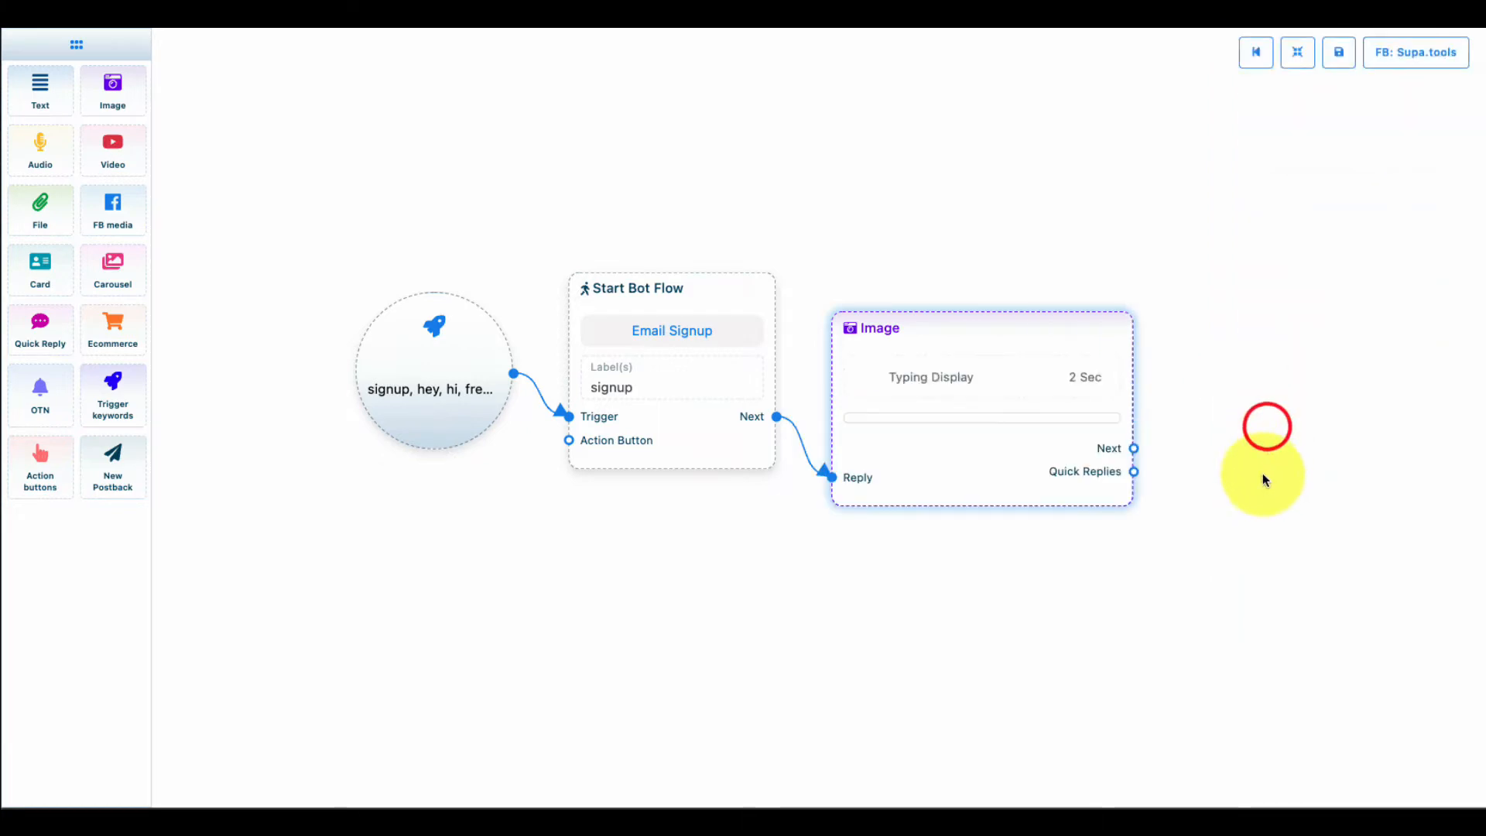
left_click(1297, 52)
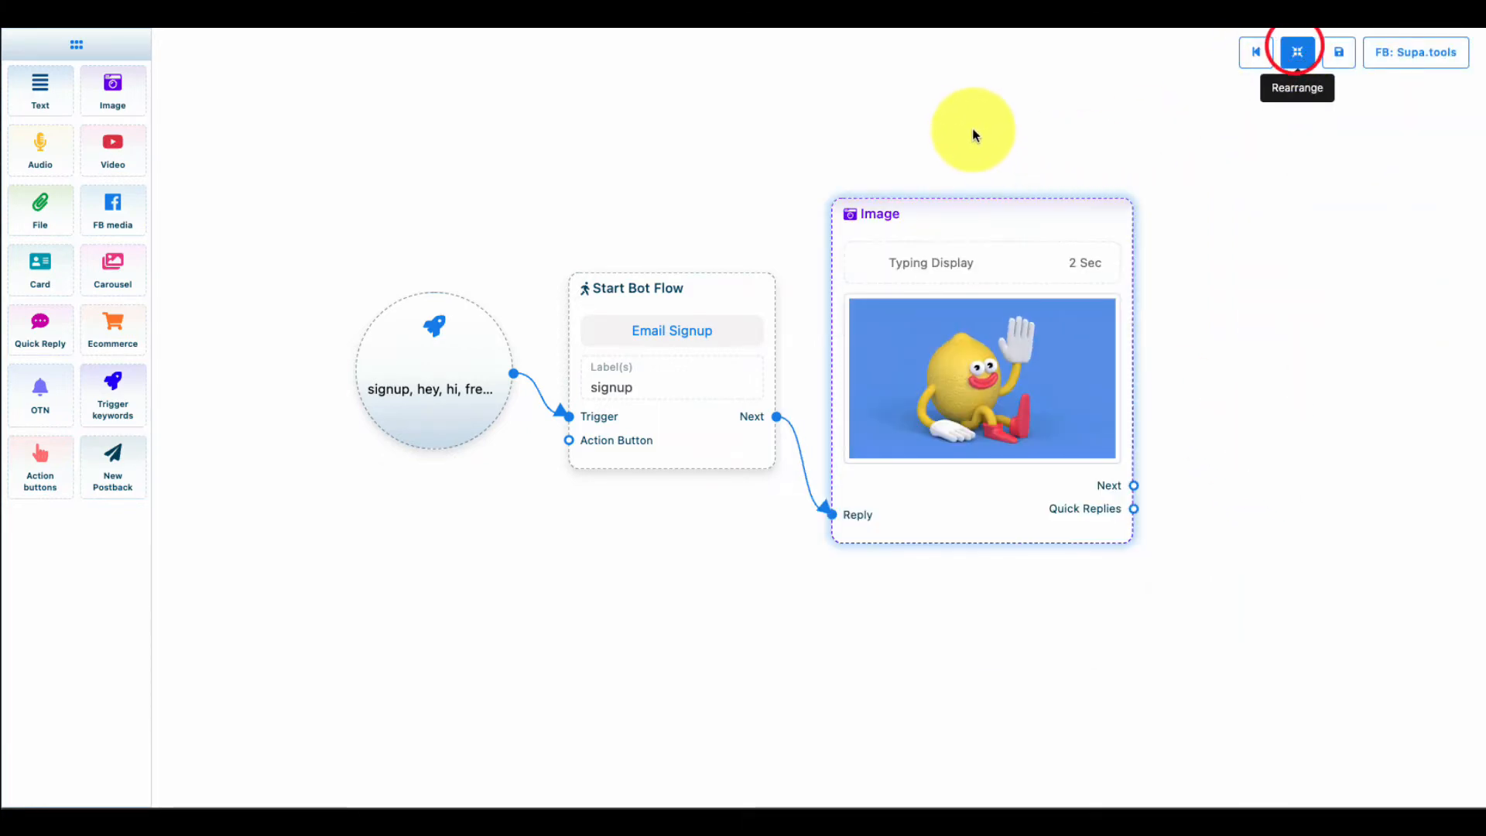
Step: Add a Text block beside the Image block and connect the Image block's Next output to its Reply input
left_click_drag(969, 124, 751, 76)
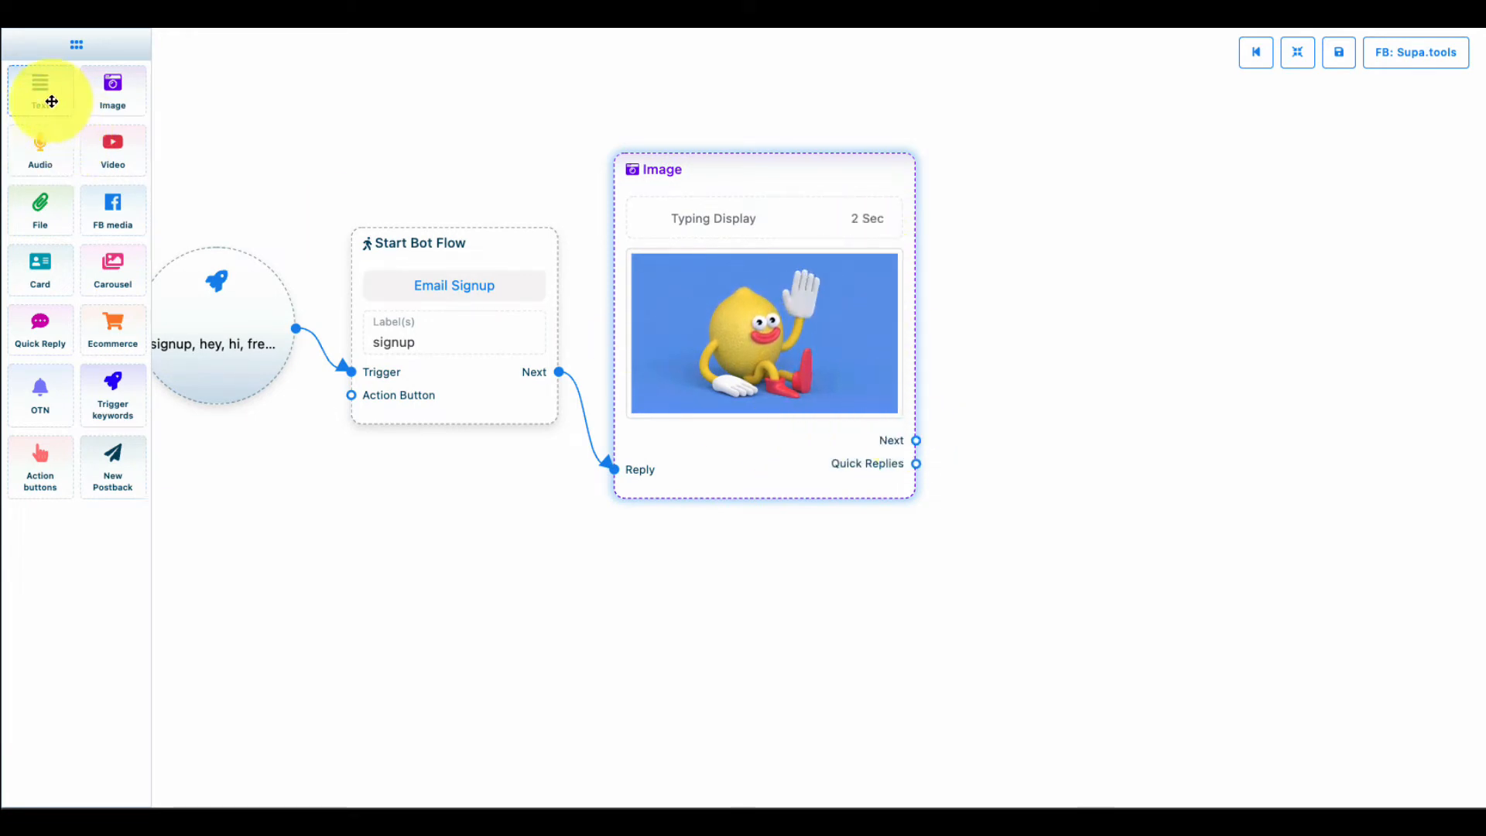
left_click_drag(49, 99, 1190, 237)
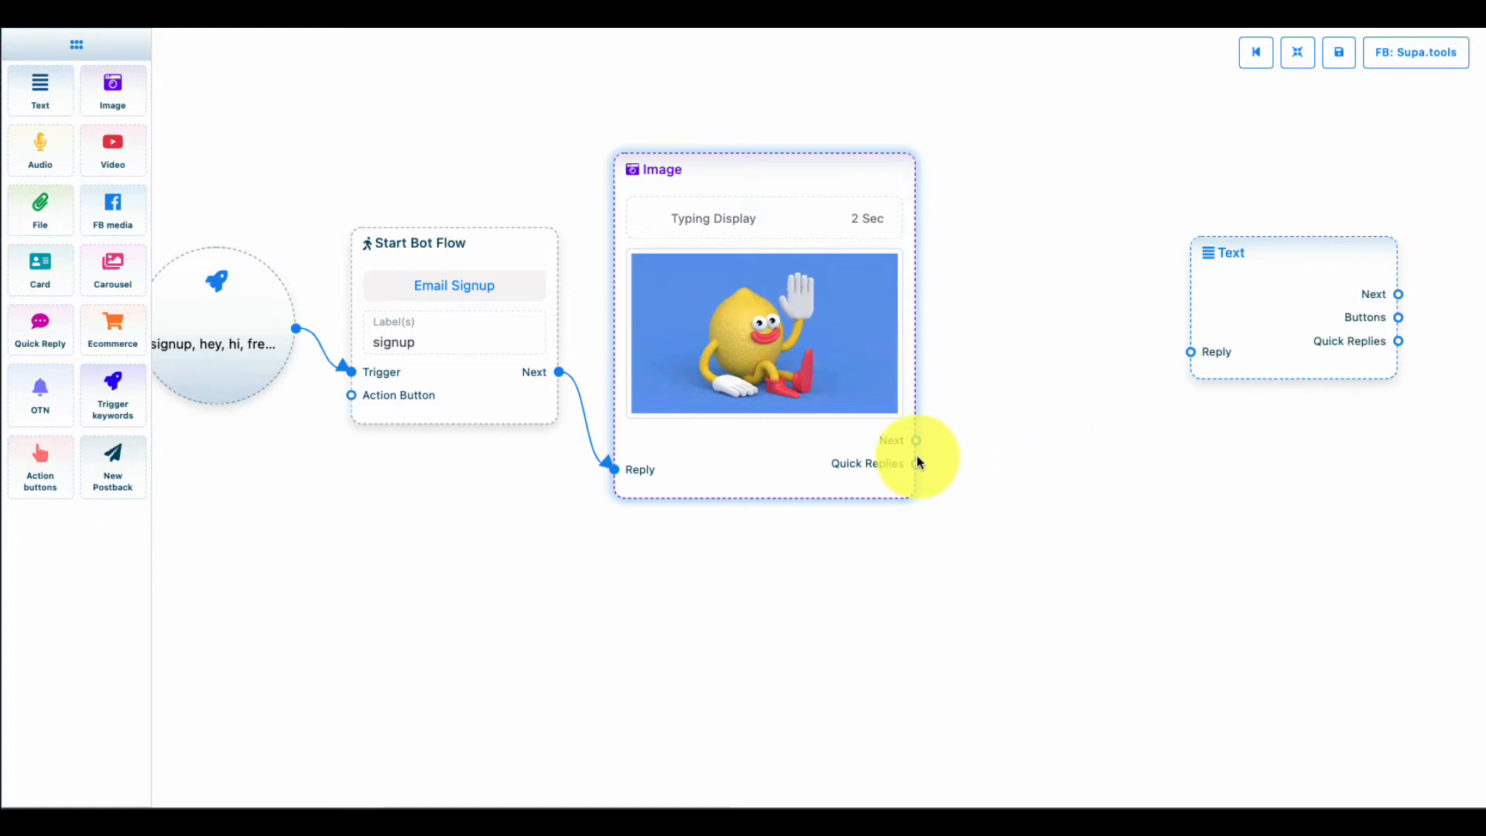
left_click_drag(916, 440, 1190, 352)
Step: Write the Text block's reply message "Hi #LEAD_USER_FIRST_NAME# thanks for reaching out. We could to send ou a freebie.", using the first-name variable
left_click(1284, 328)
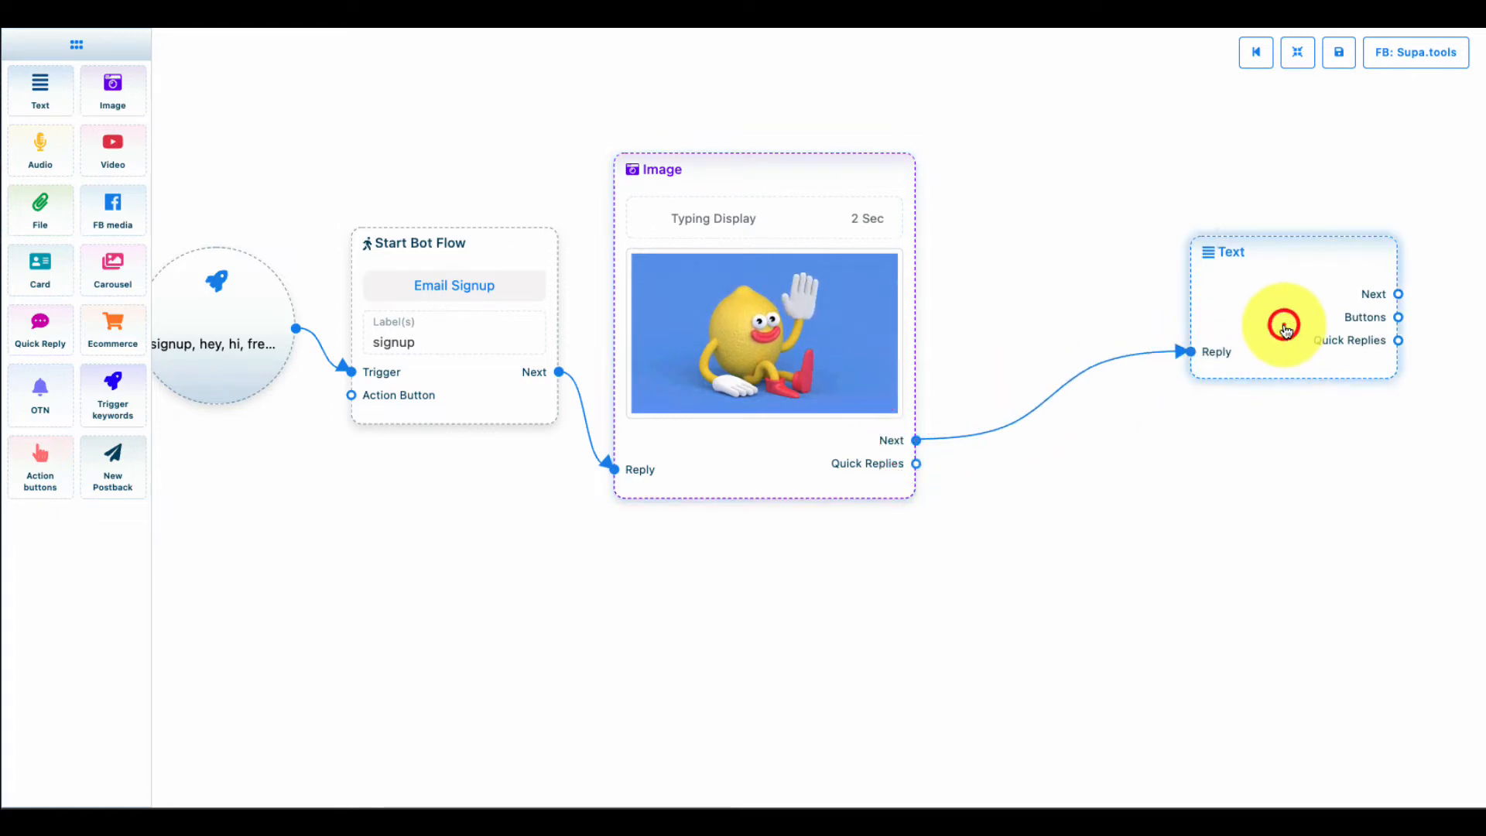
left_click(1294, 169)
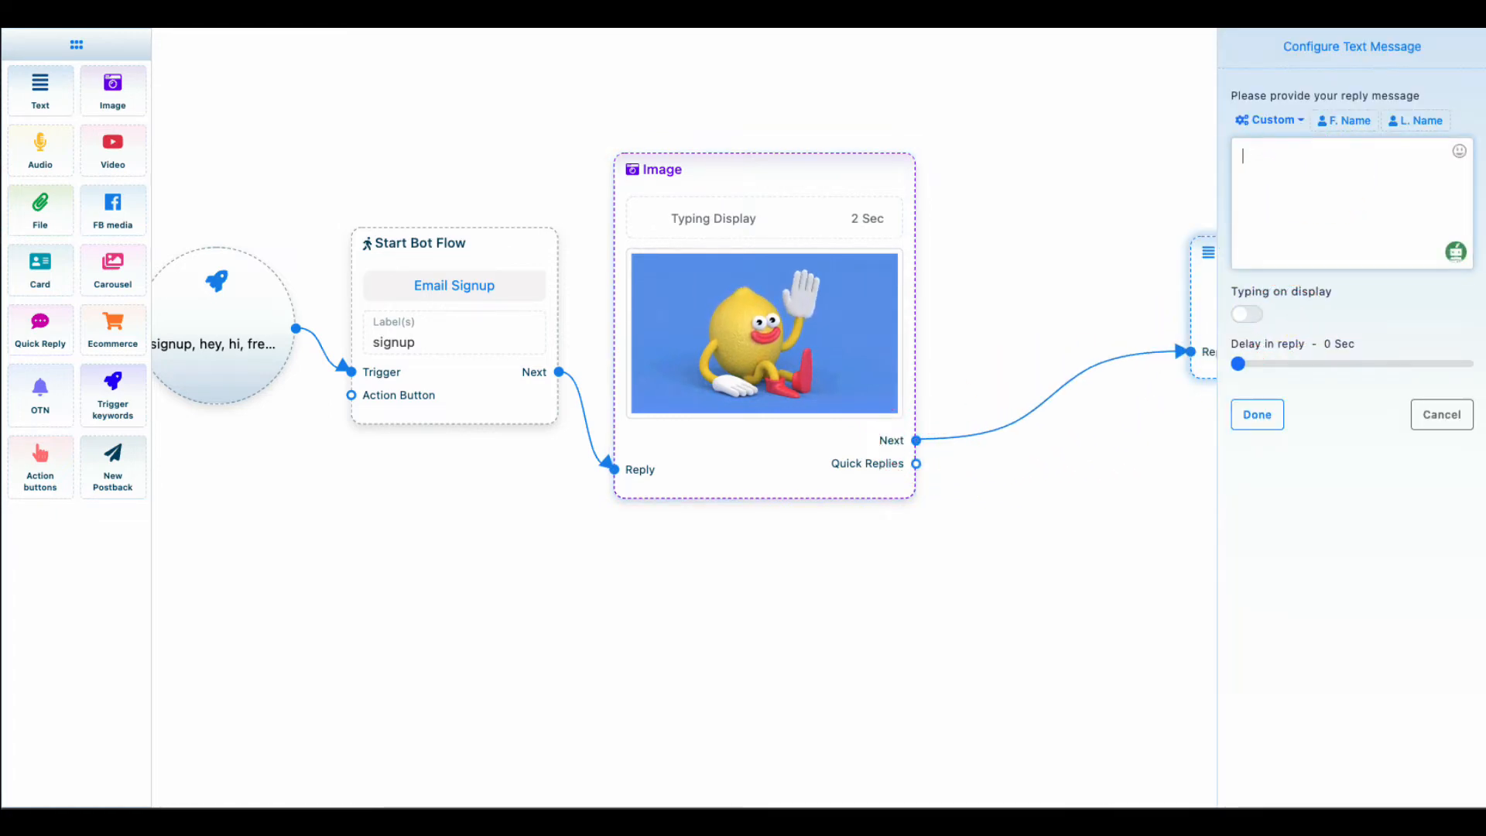
type("Hi")
left_click(1344, 120)
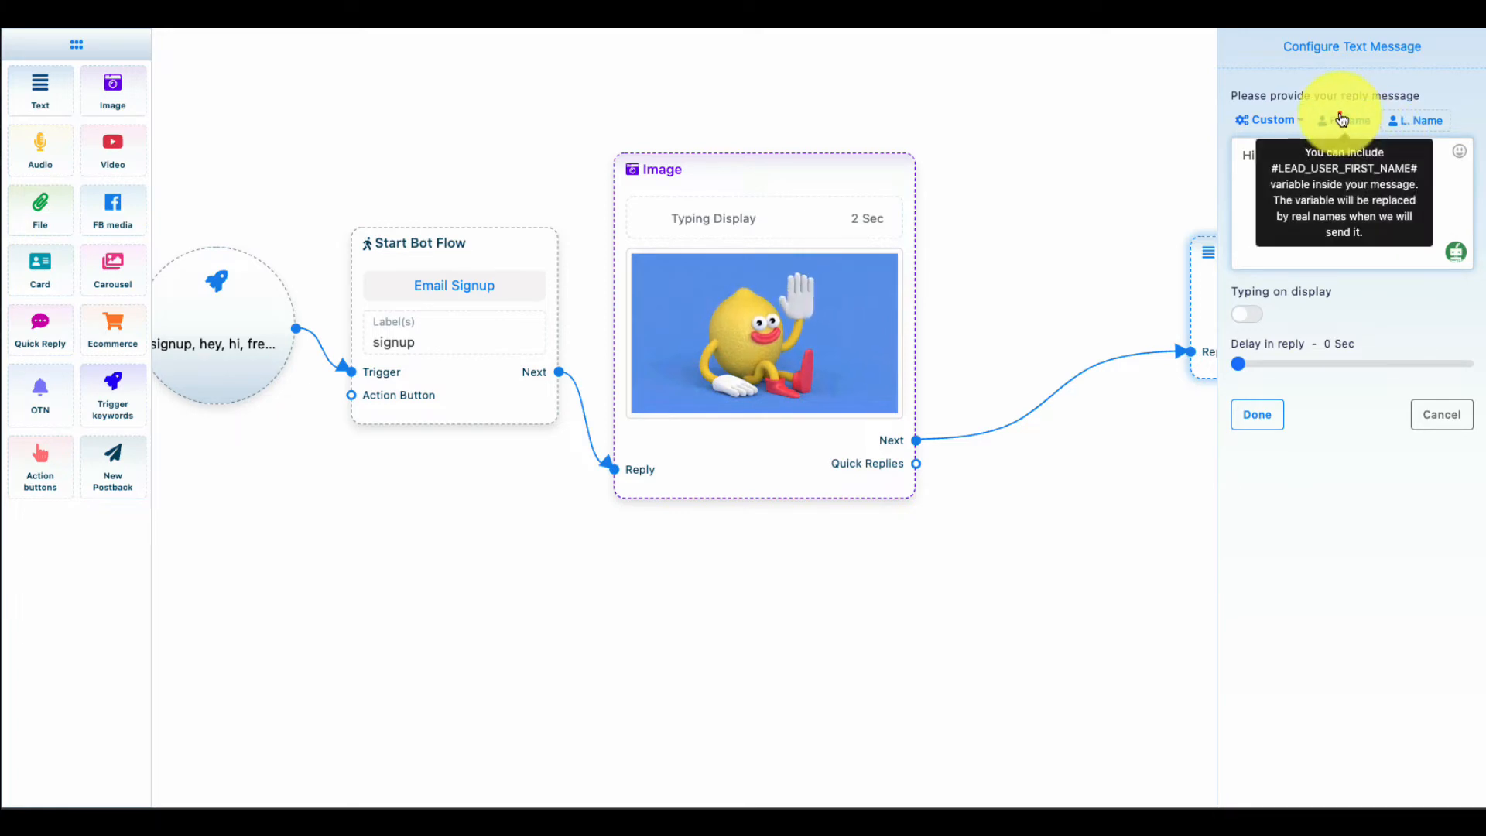
left_click(1435, 158)
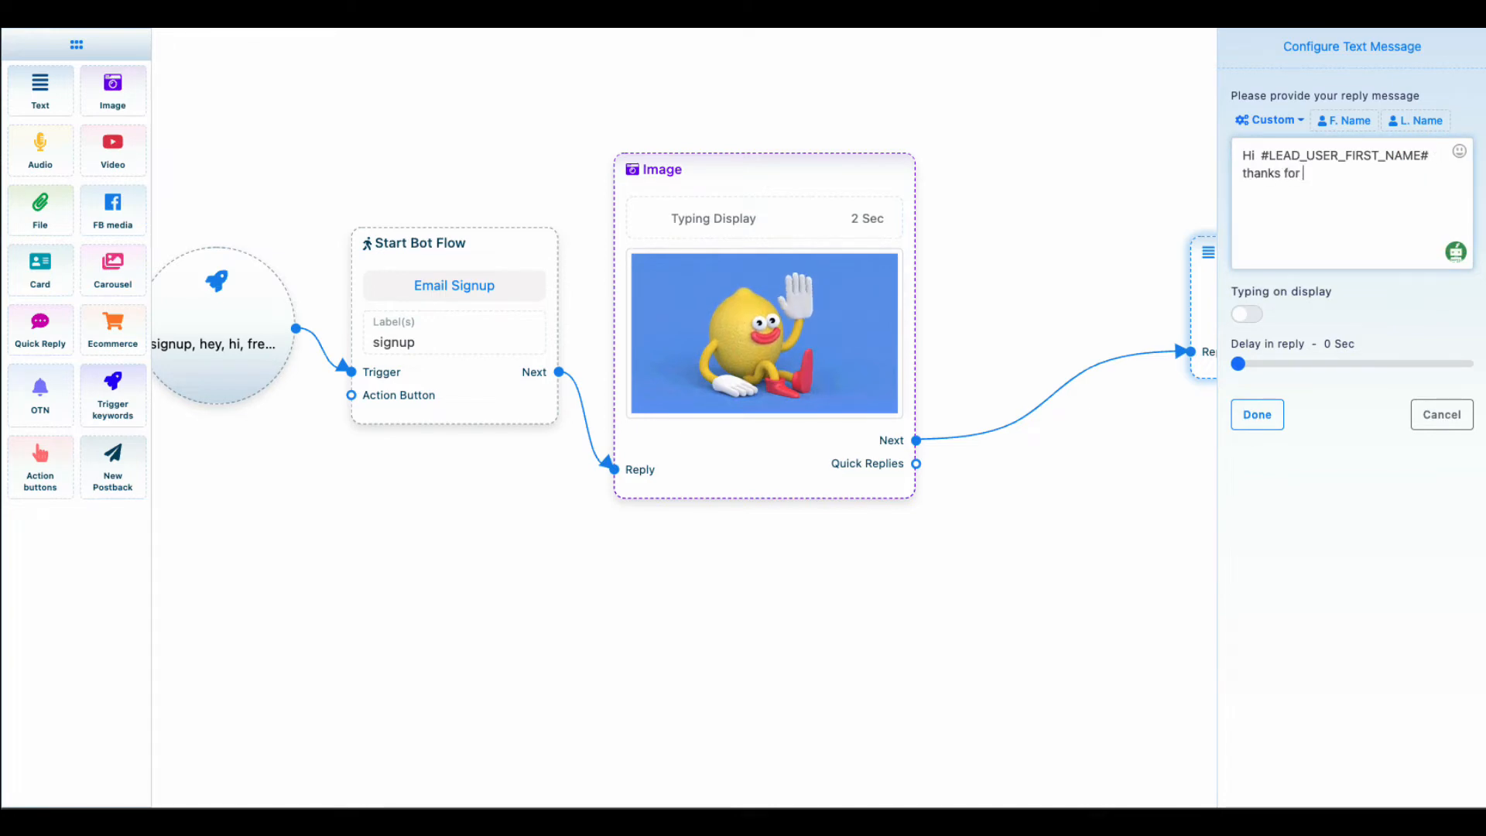
type("thanks for reaching out")
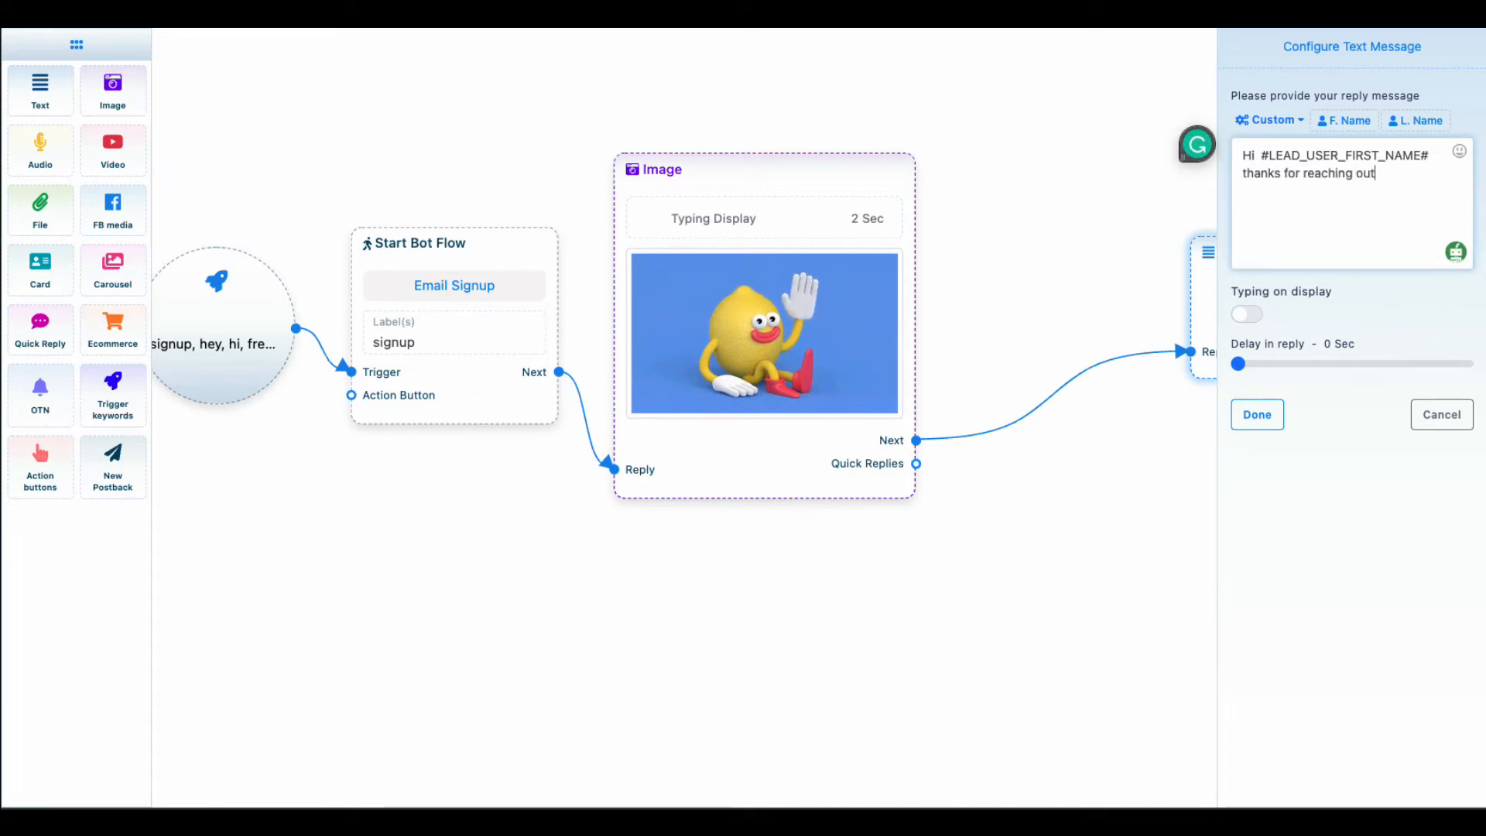
type(". ")
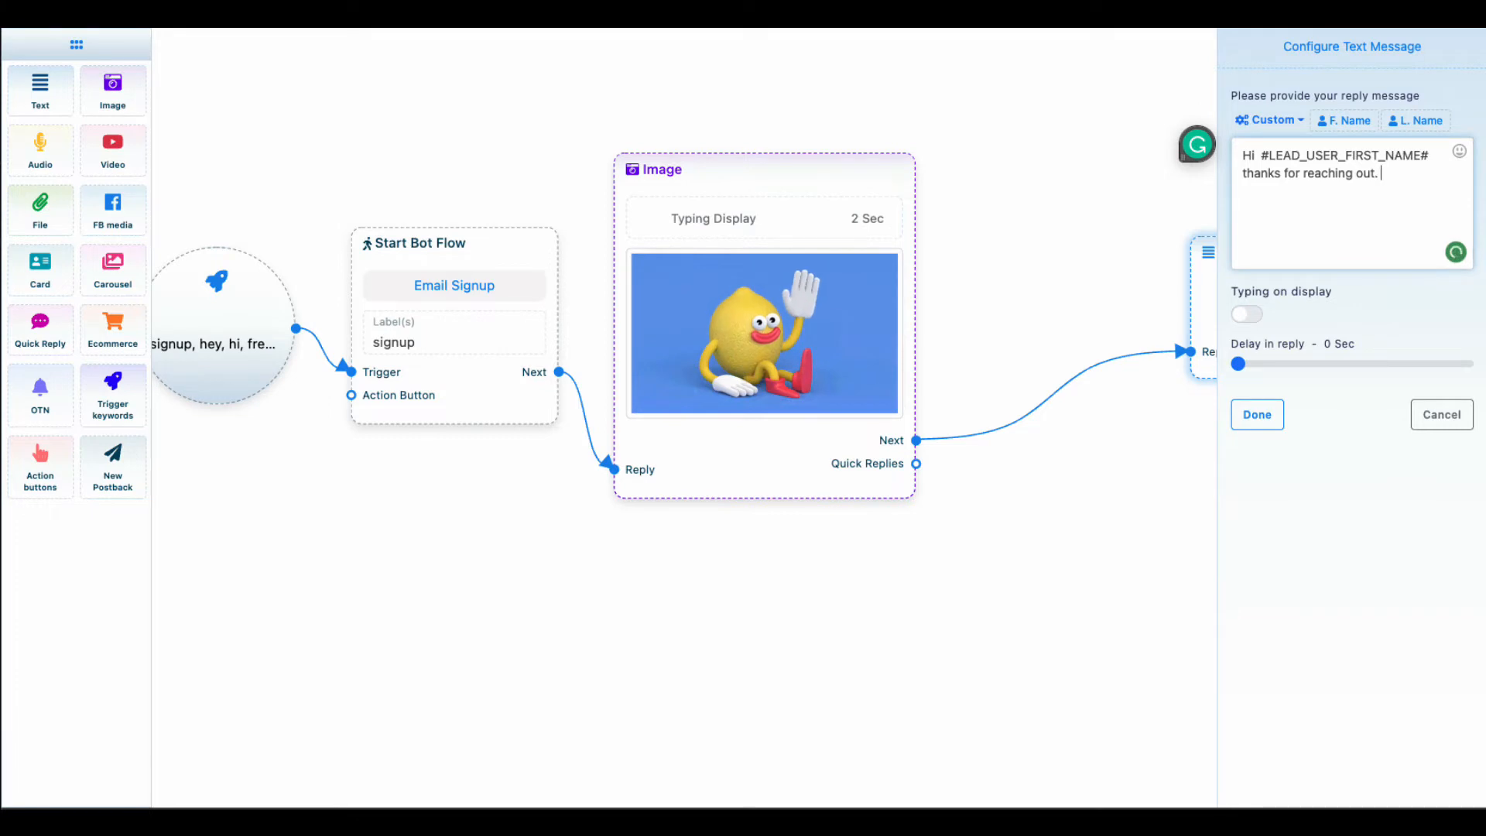
type("We could")
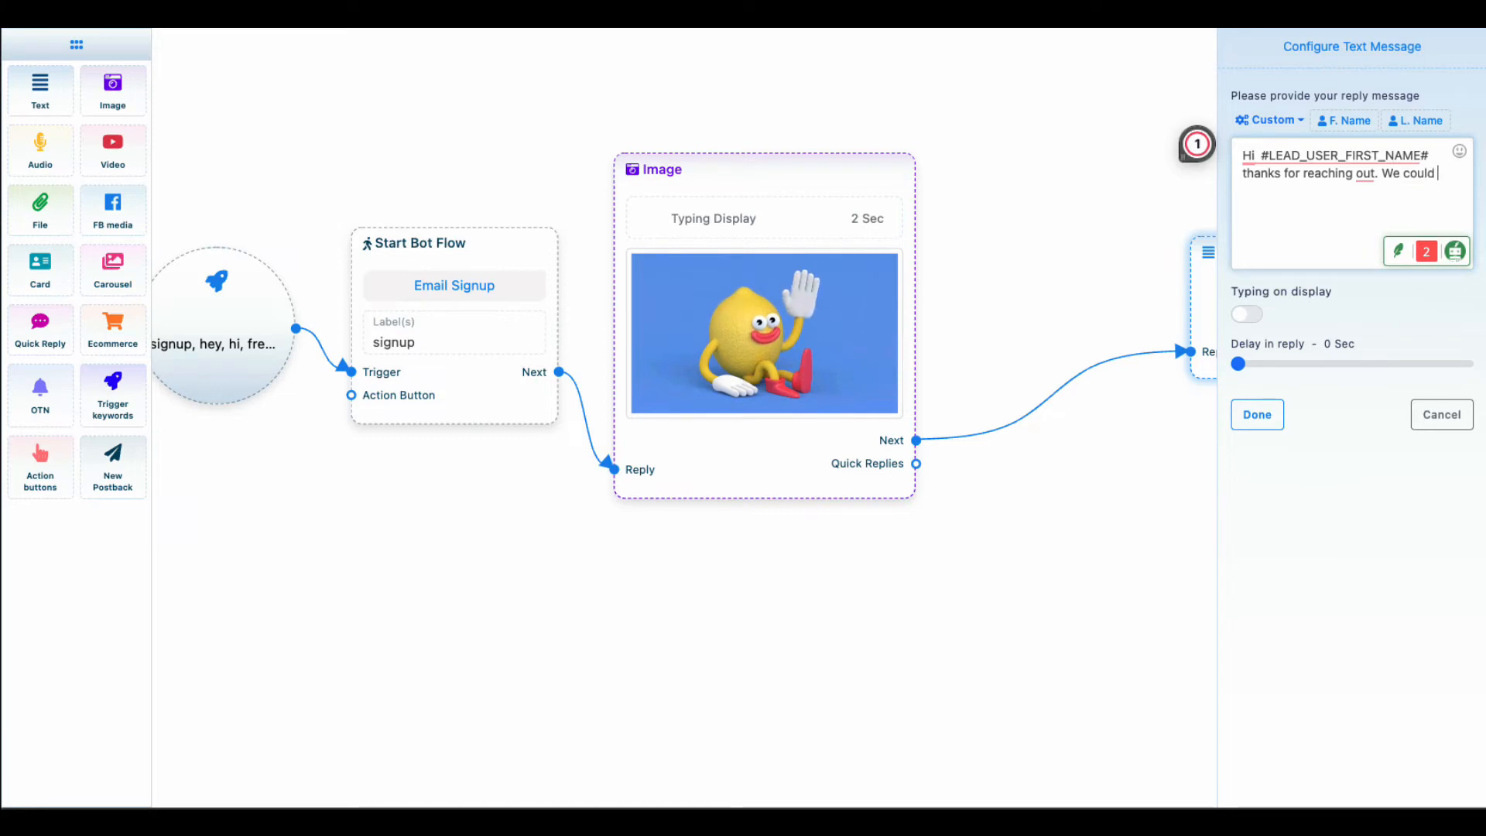
type("to s")
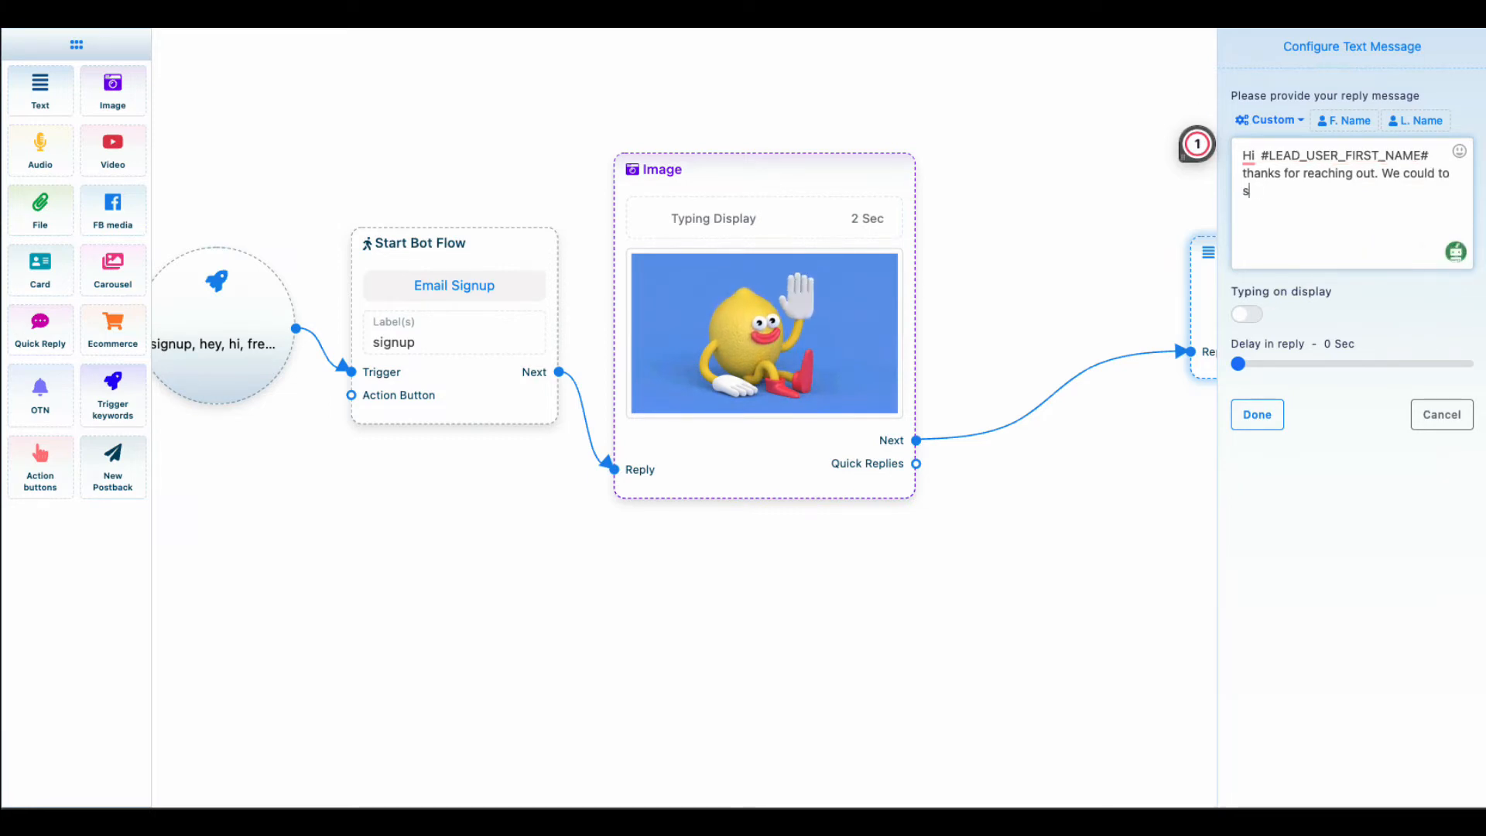
type("end ou a")
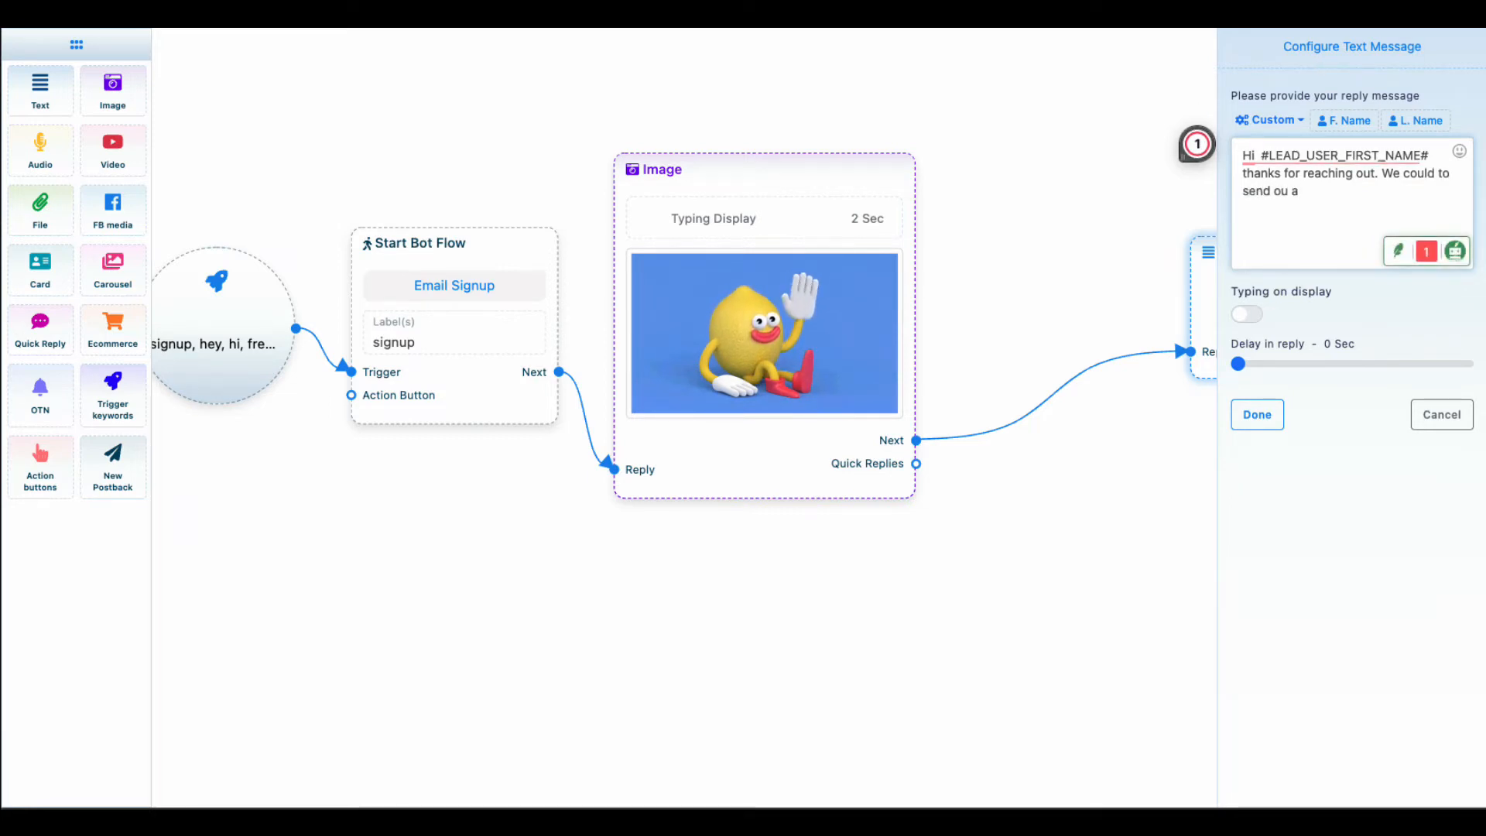
type(" freebie.")
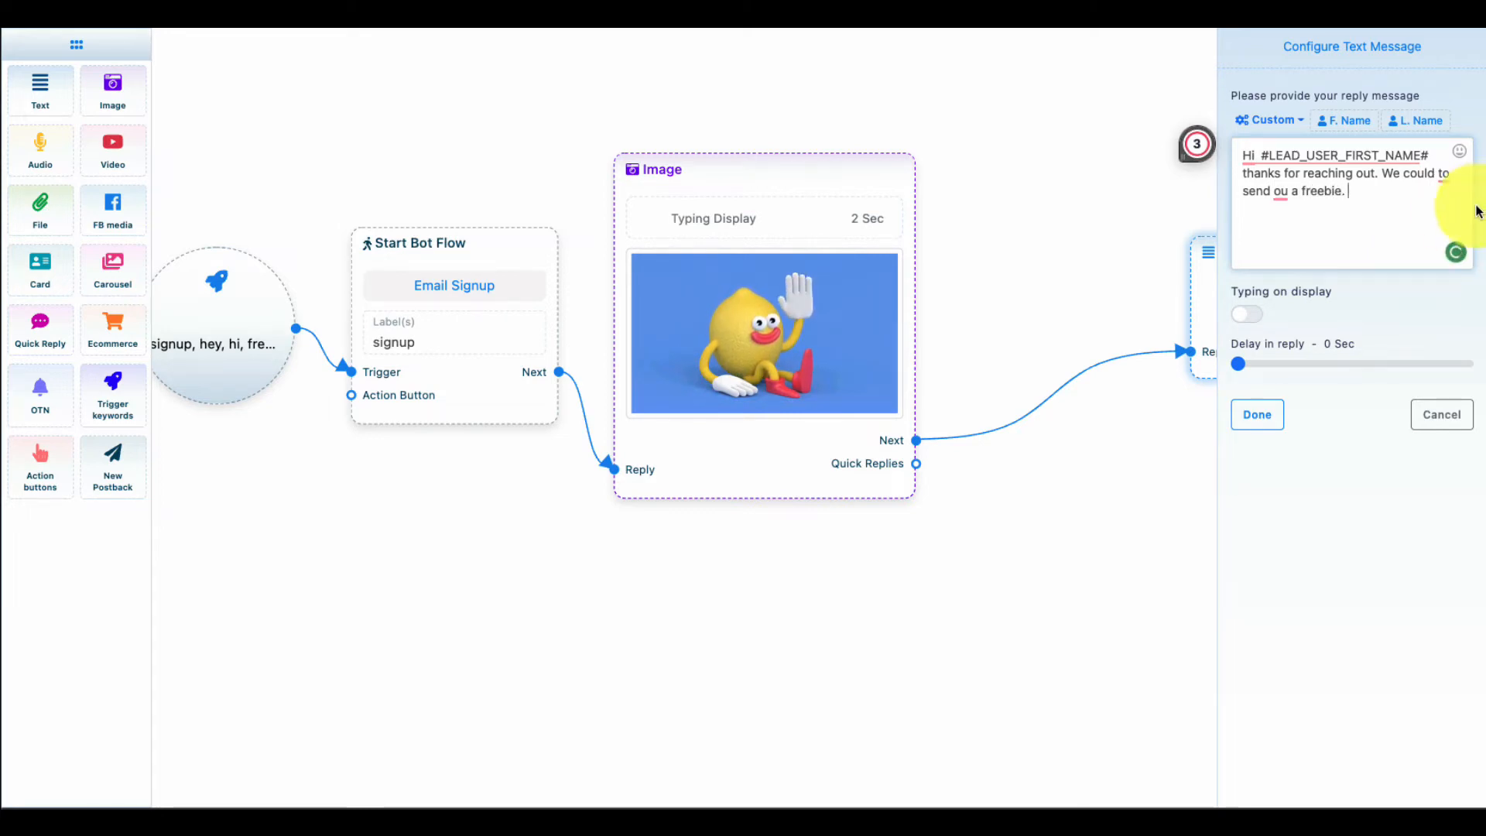
Step: Correct the second sentence of the reply message to "We would love to send you a freebie."
left_click(1278, 186)
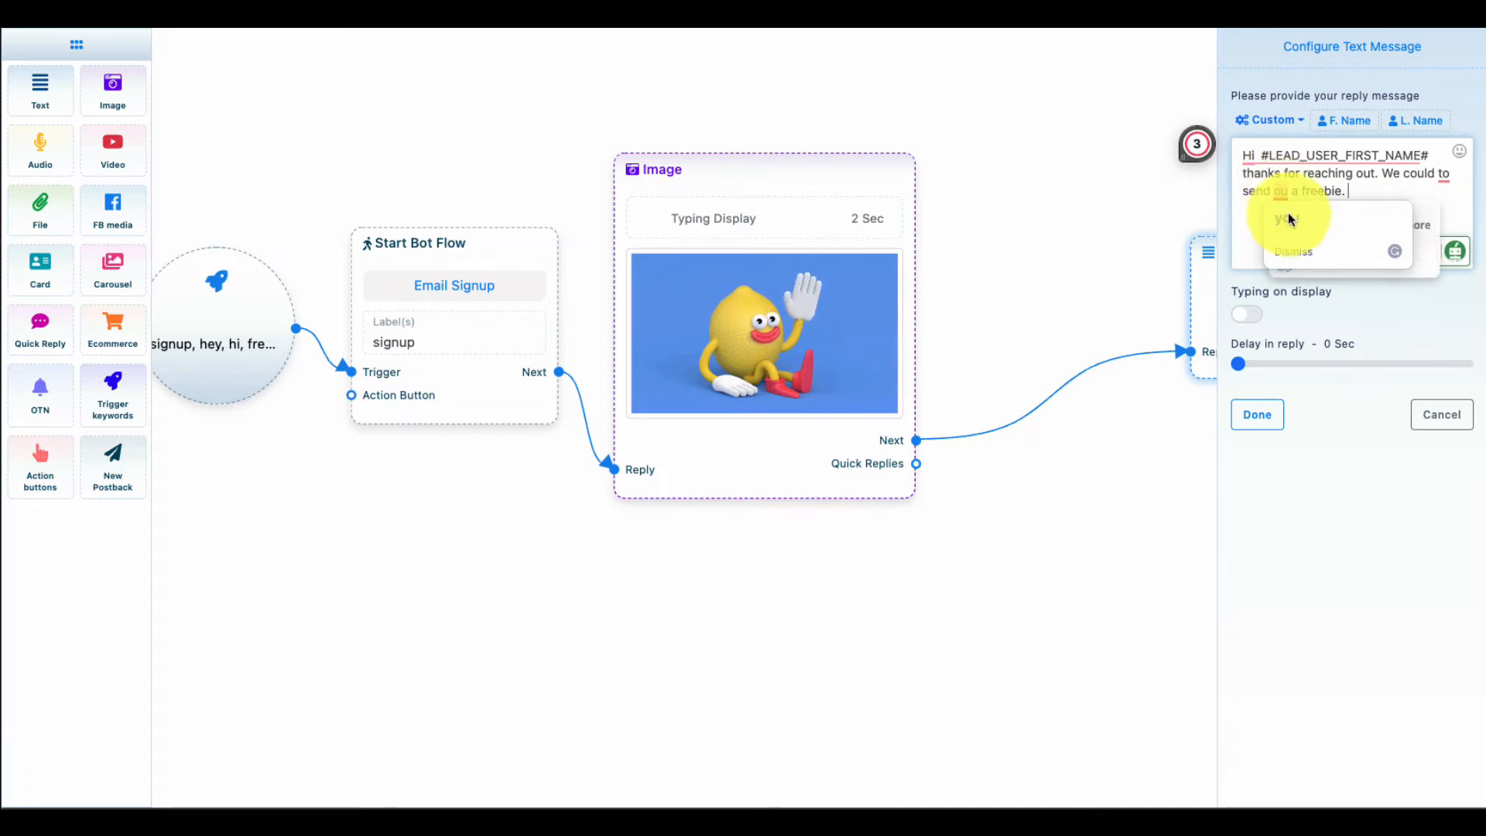
left_click(1288, 217)
mouse_move(1441, 175)
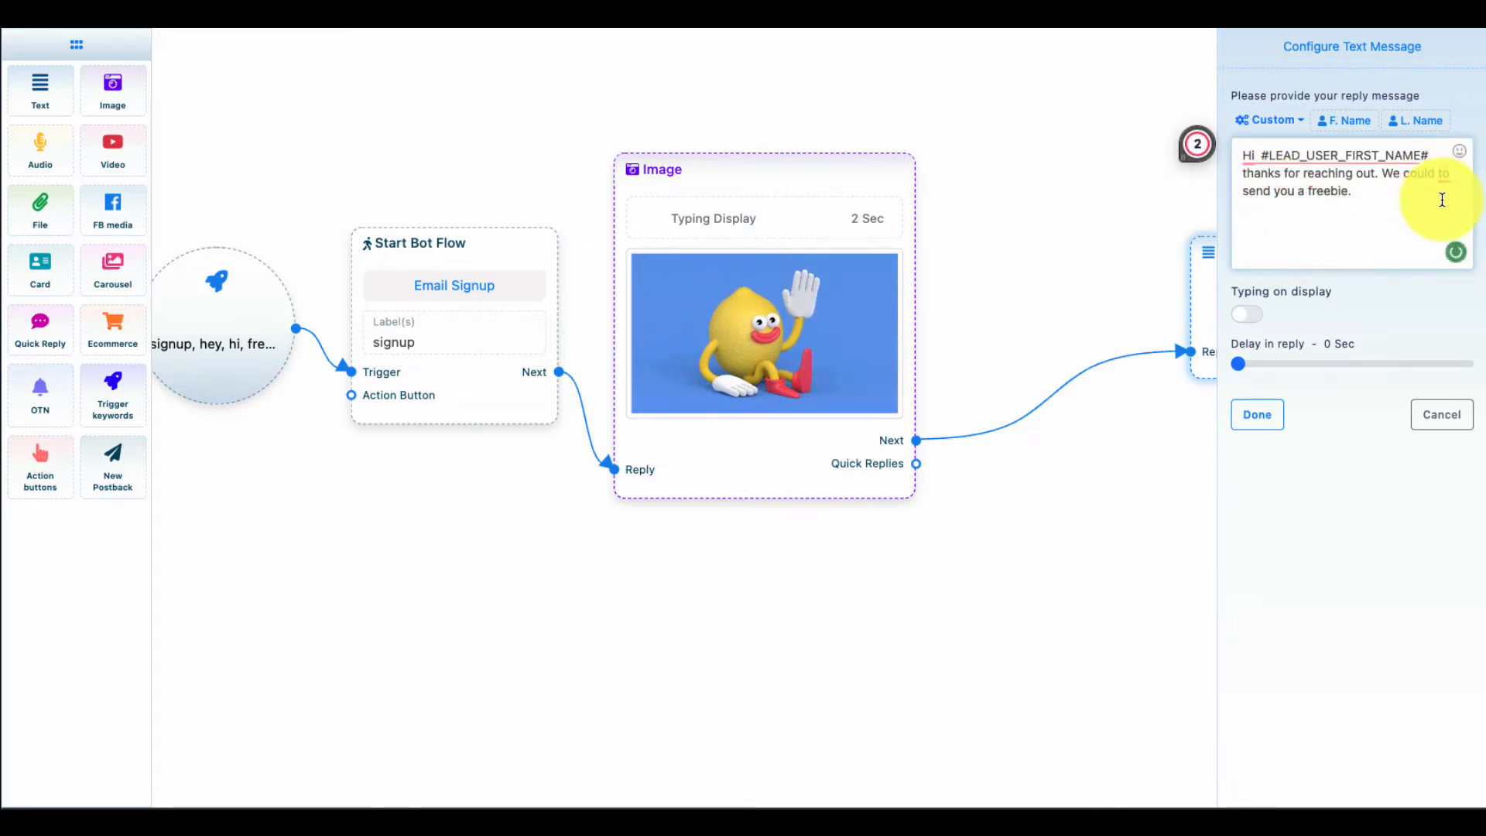
left_click(1446, 220)
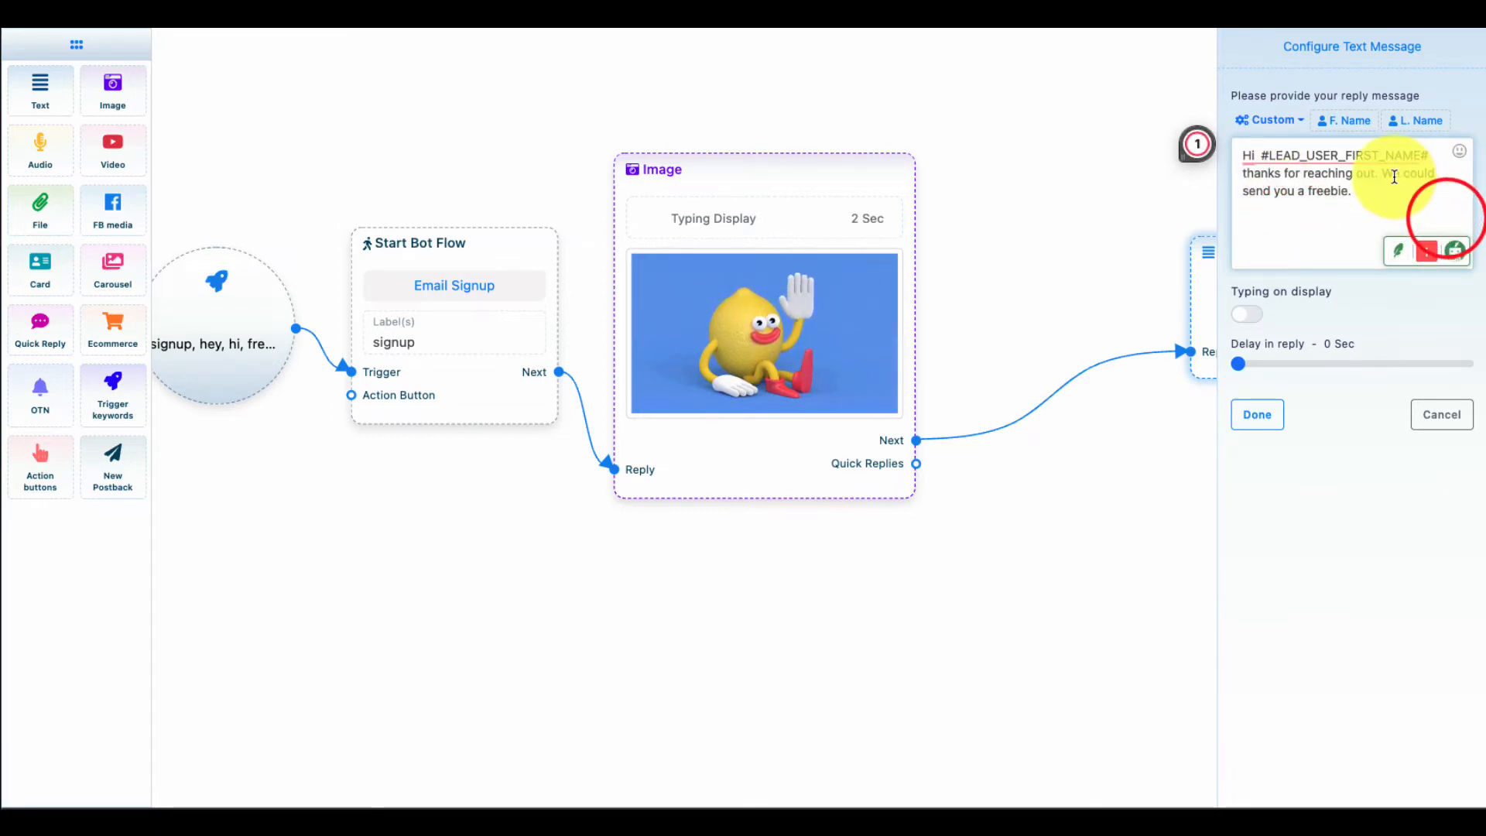
left_click(1421, 170)
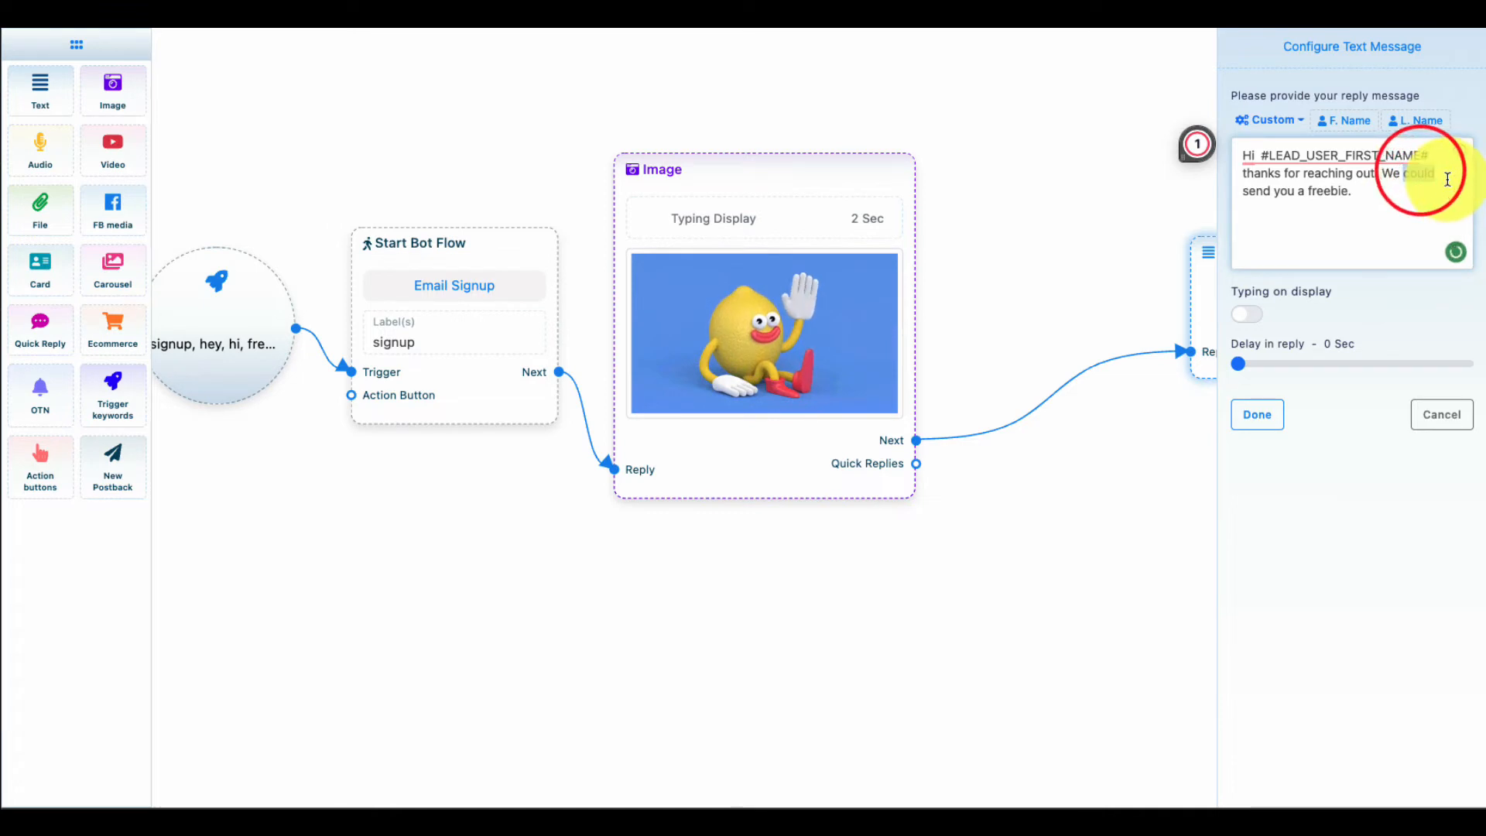
type("woul")
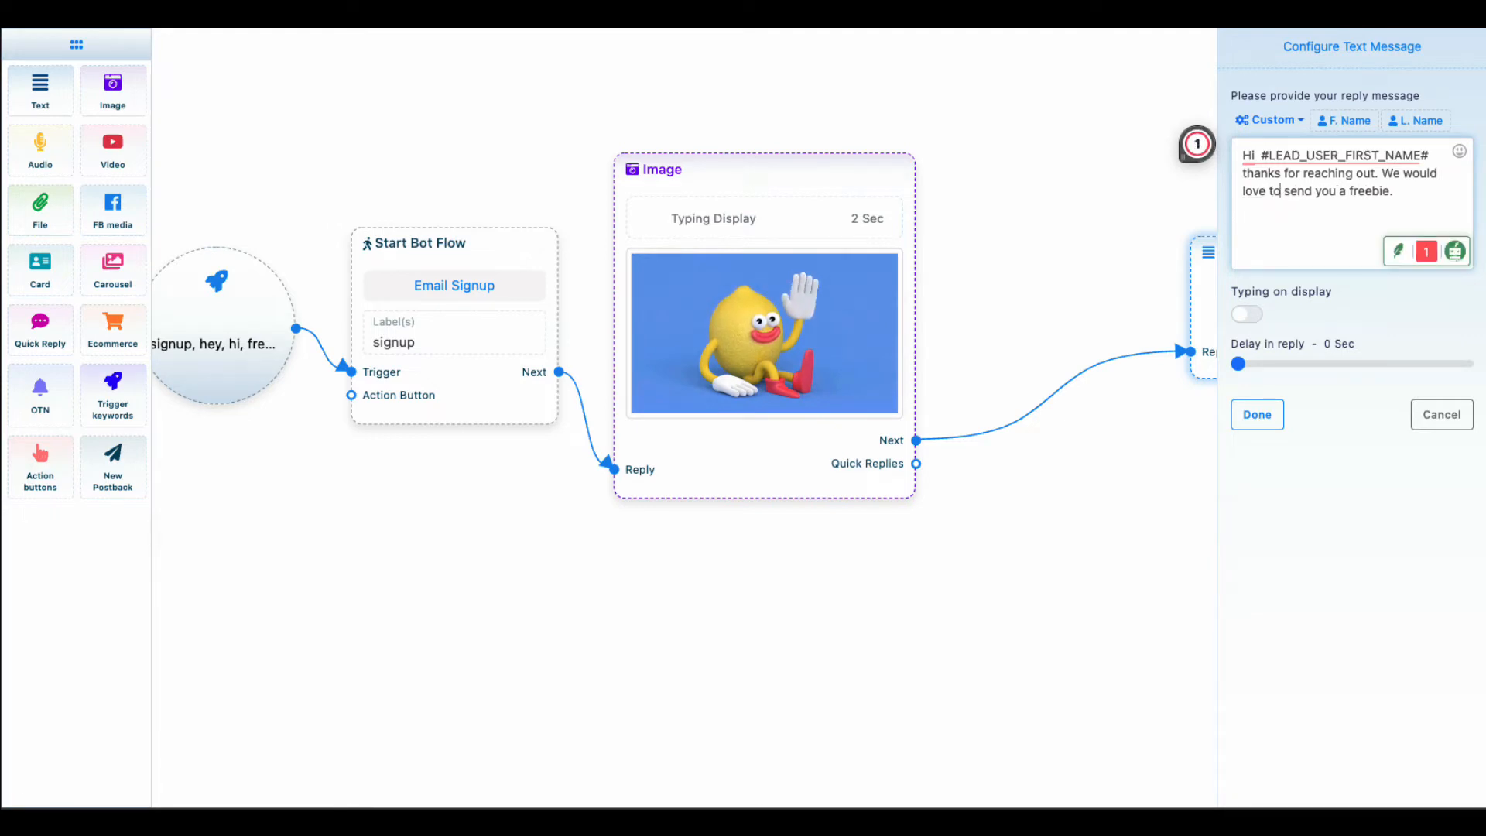
left_click(1407, 187)
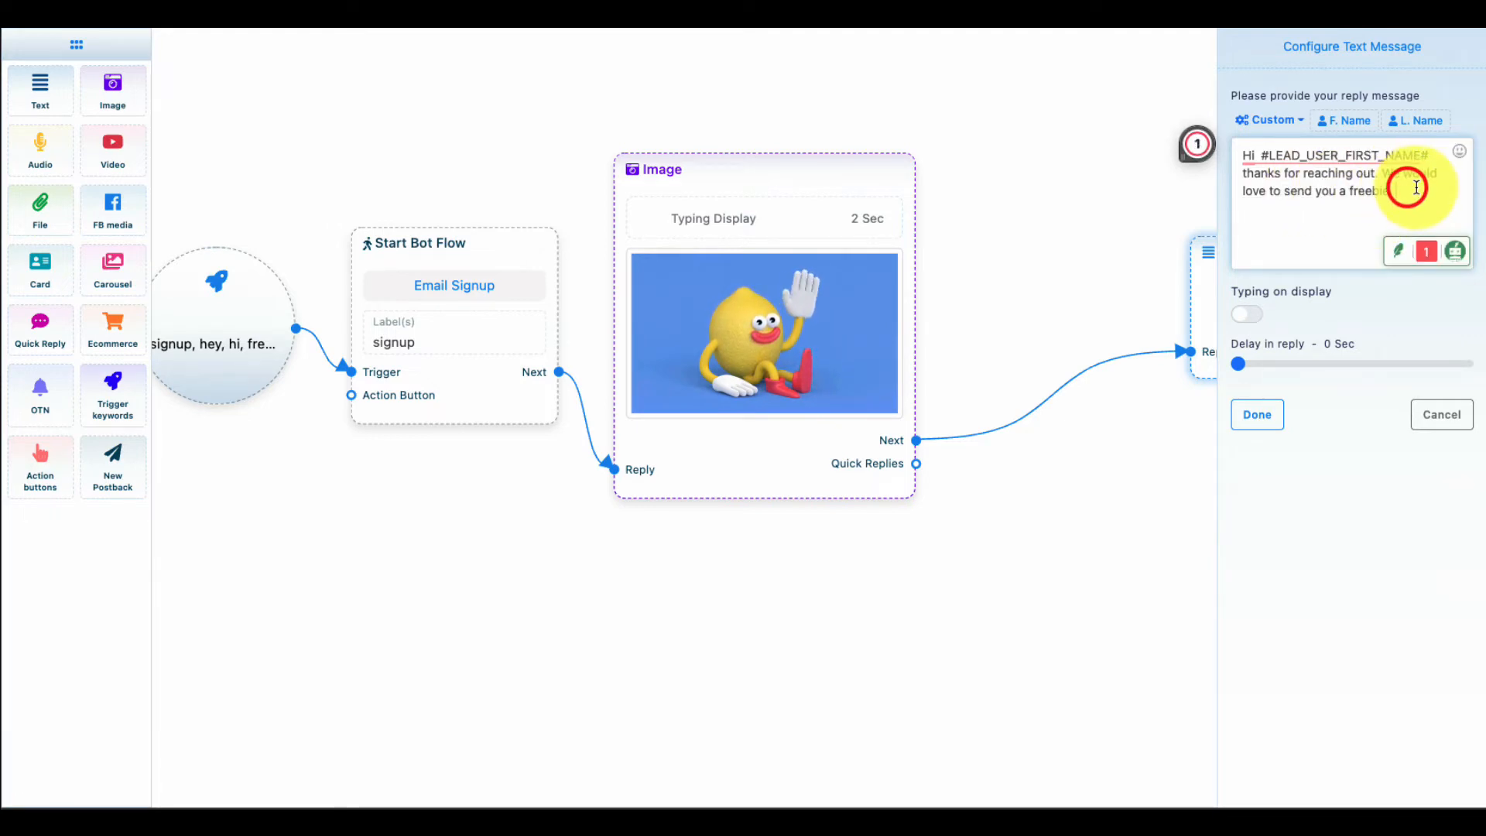
Step: Enable typing display with a 1-second reply delay for the Text block and apply its configuration
left_click(1253, 312)
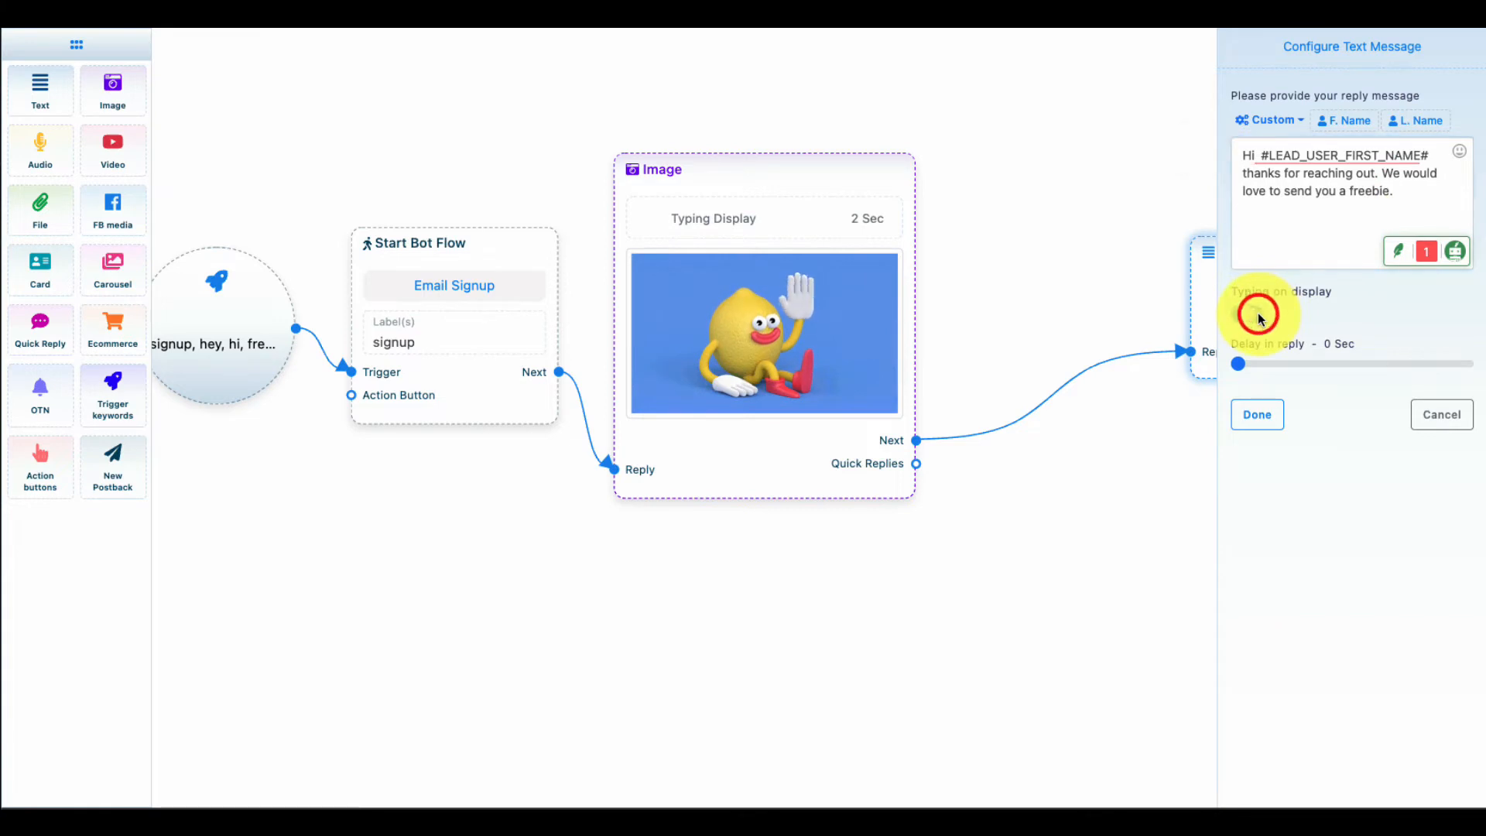
left_click(1242, 364)
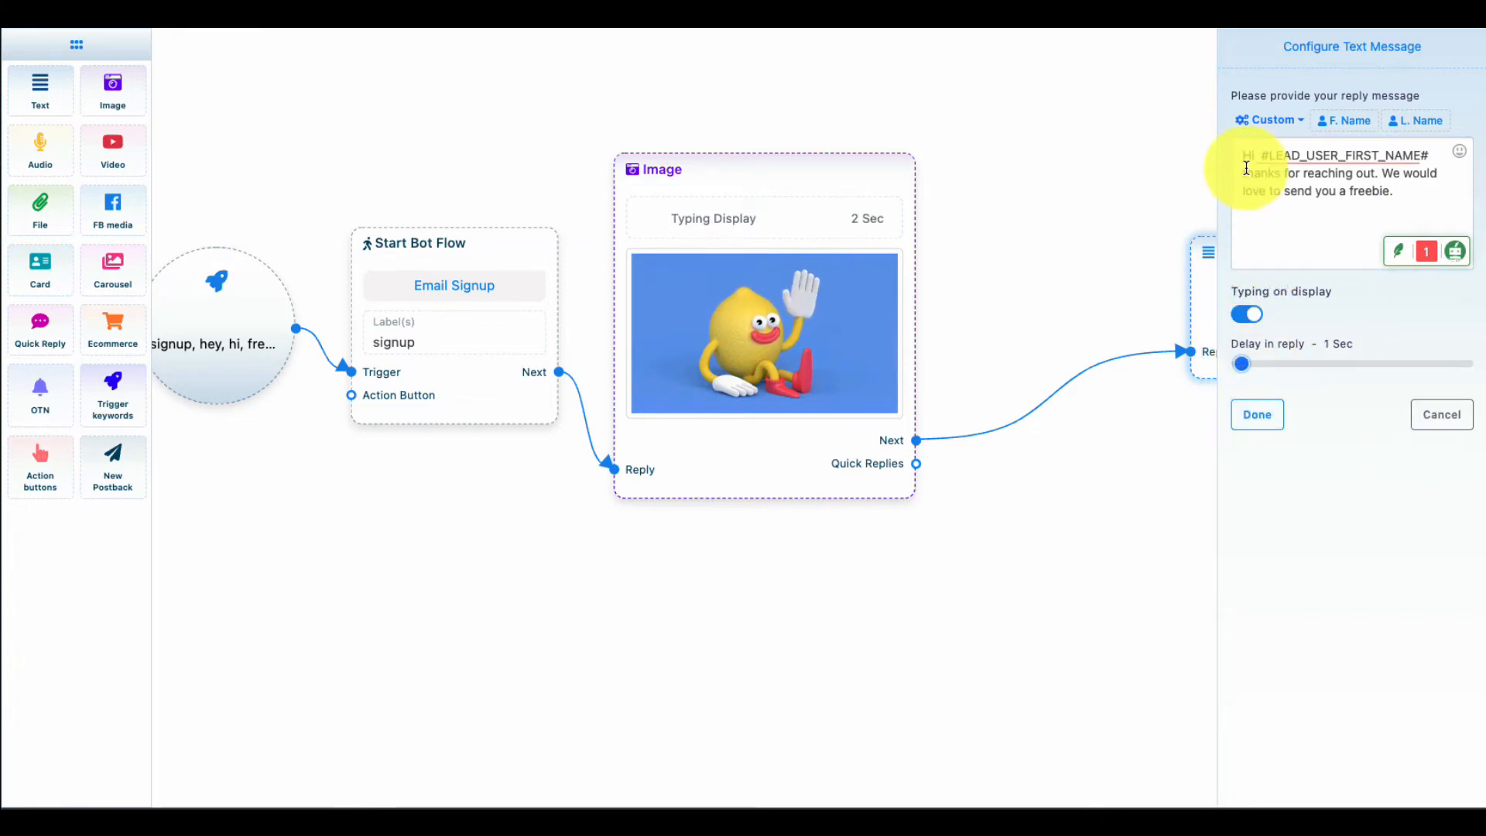
left_click(1256, 410)
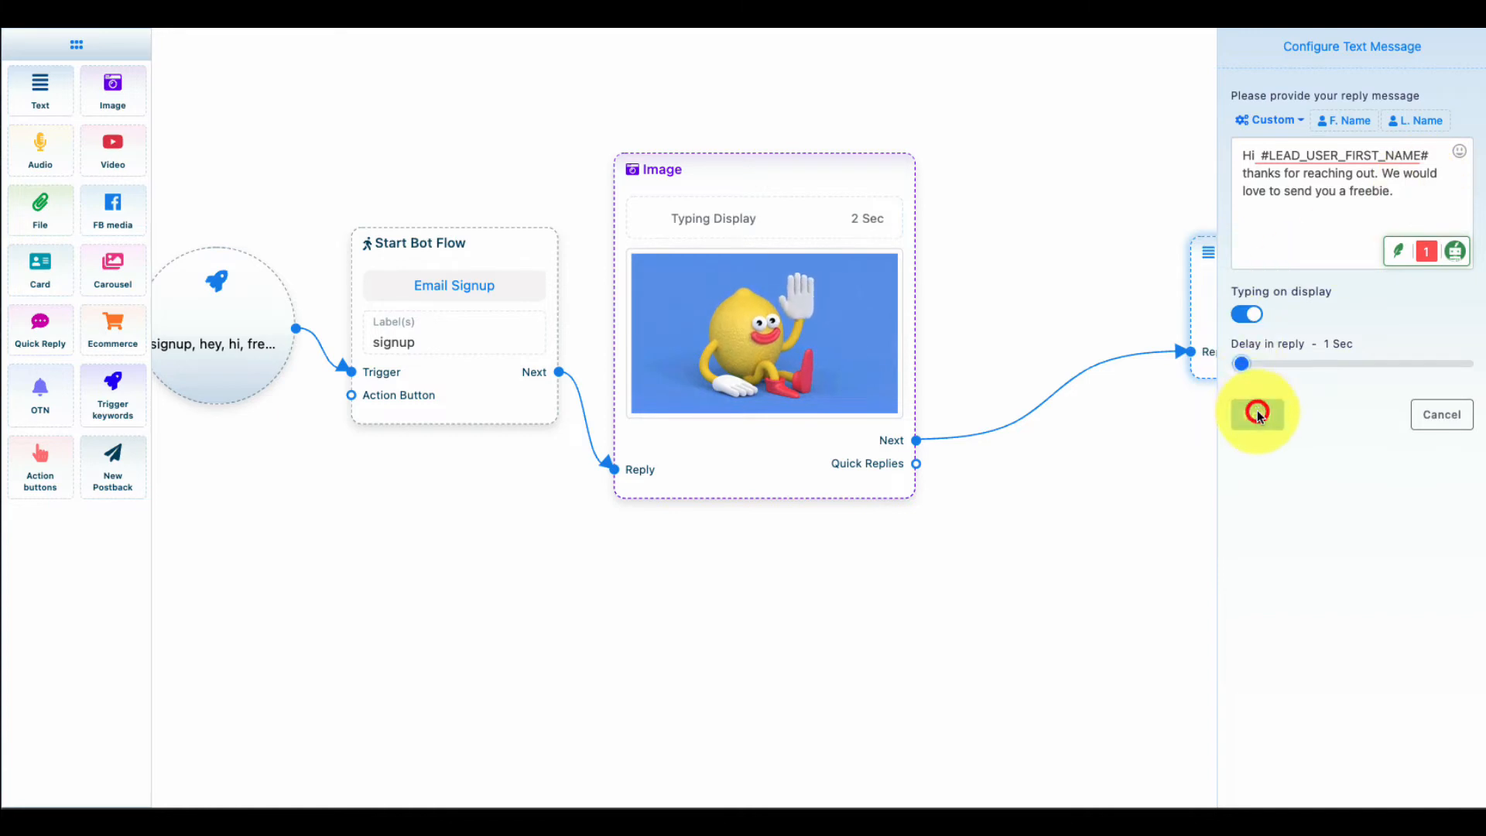
Step: Rearrange the flow and add a Button block connected to the Text block's Buttons output
left_click(1288, 52)
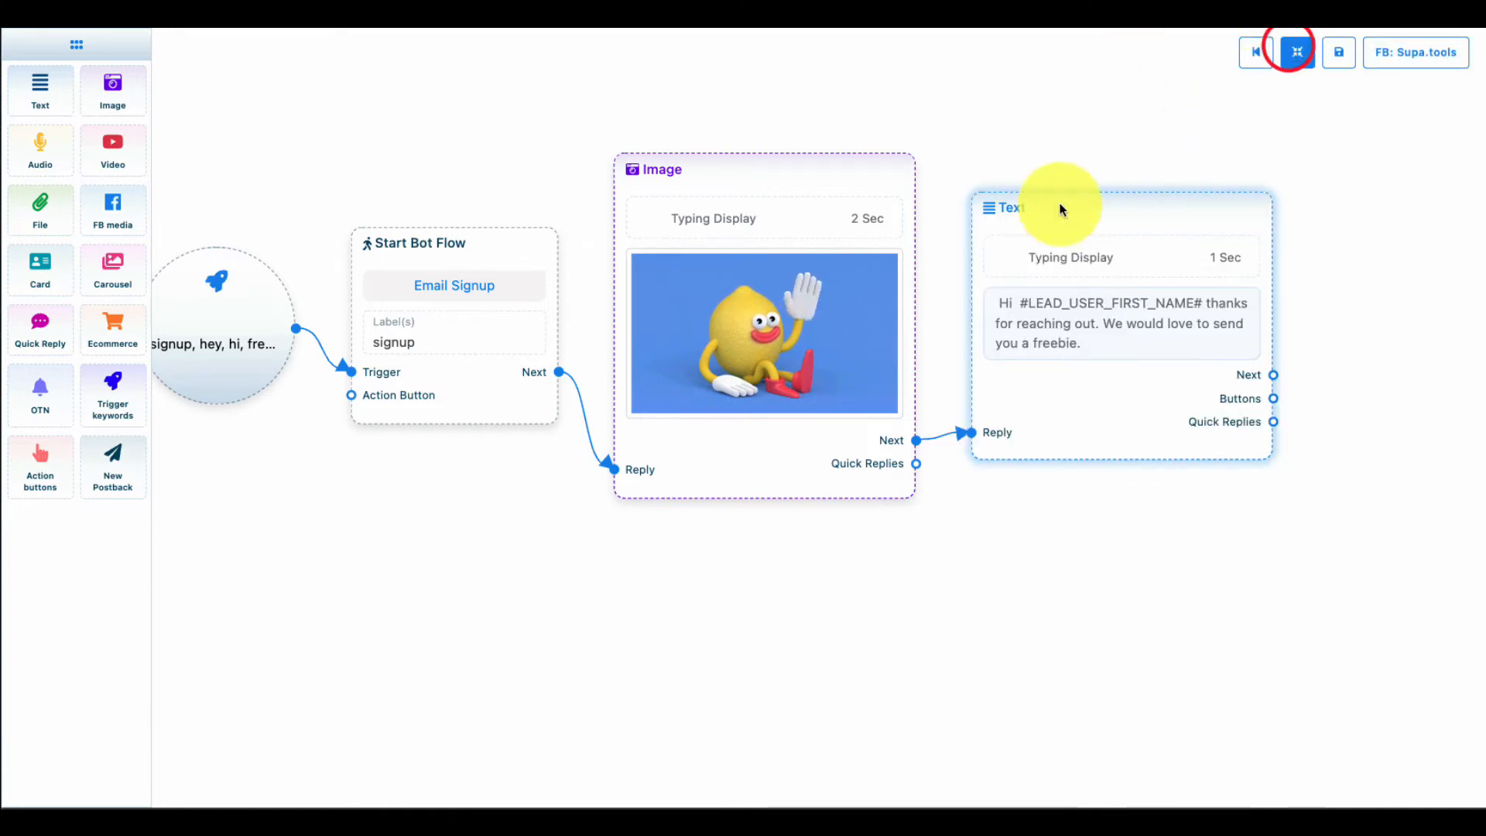
left_click(1027, 103)
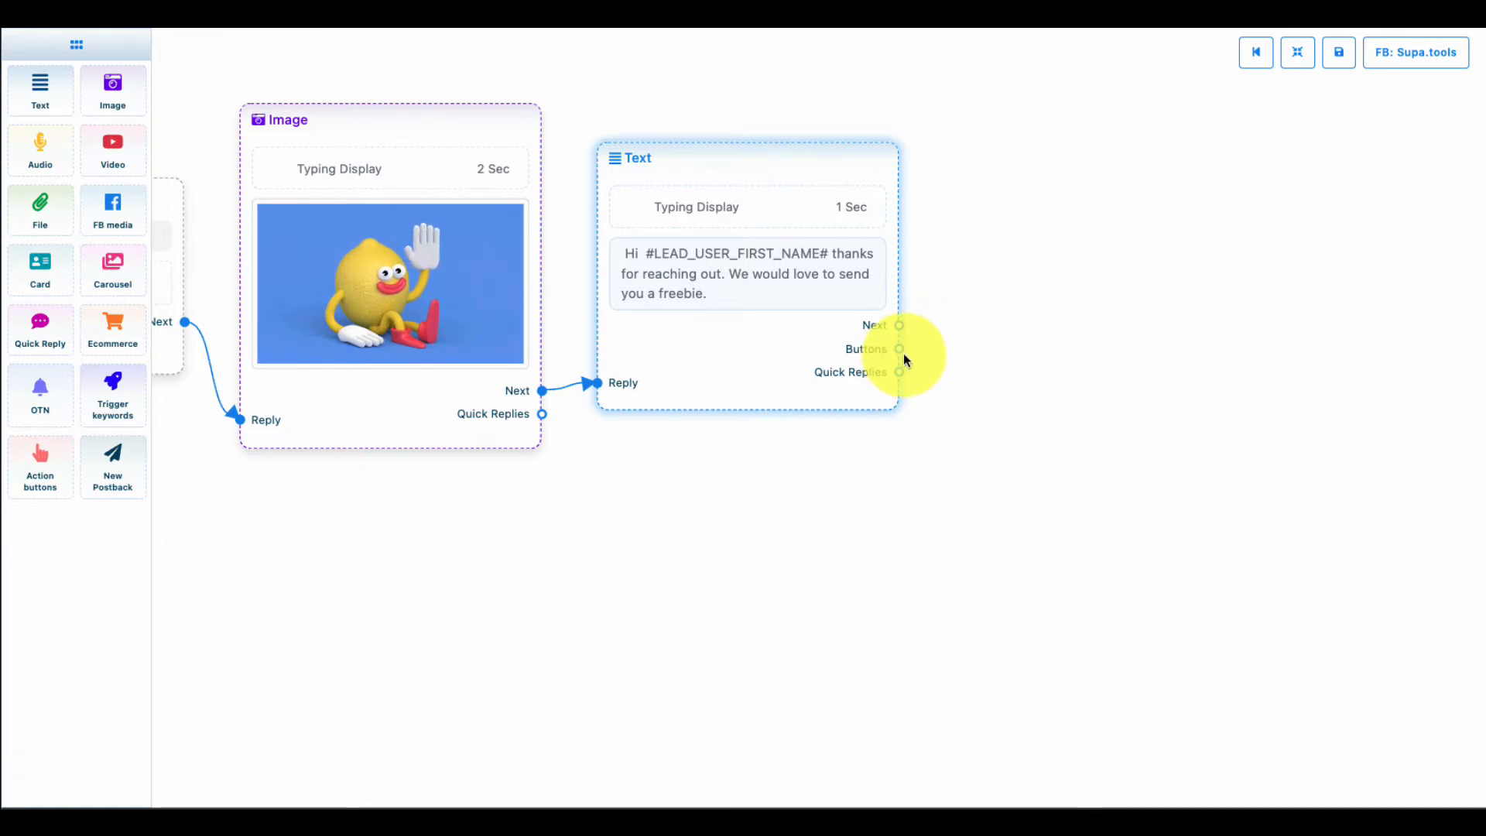
left_click_drag(899, 348, 1058, 164)
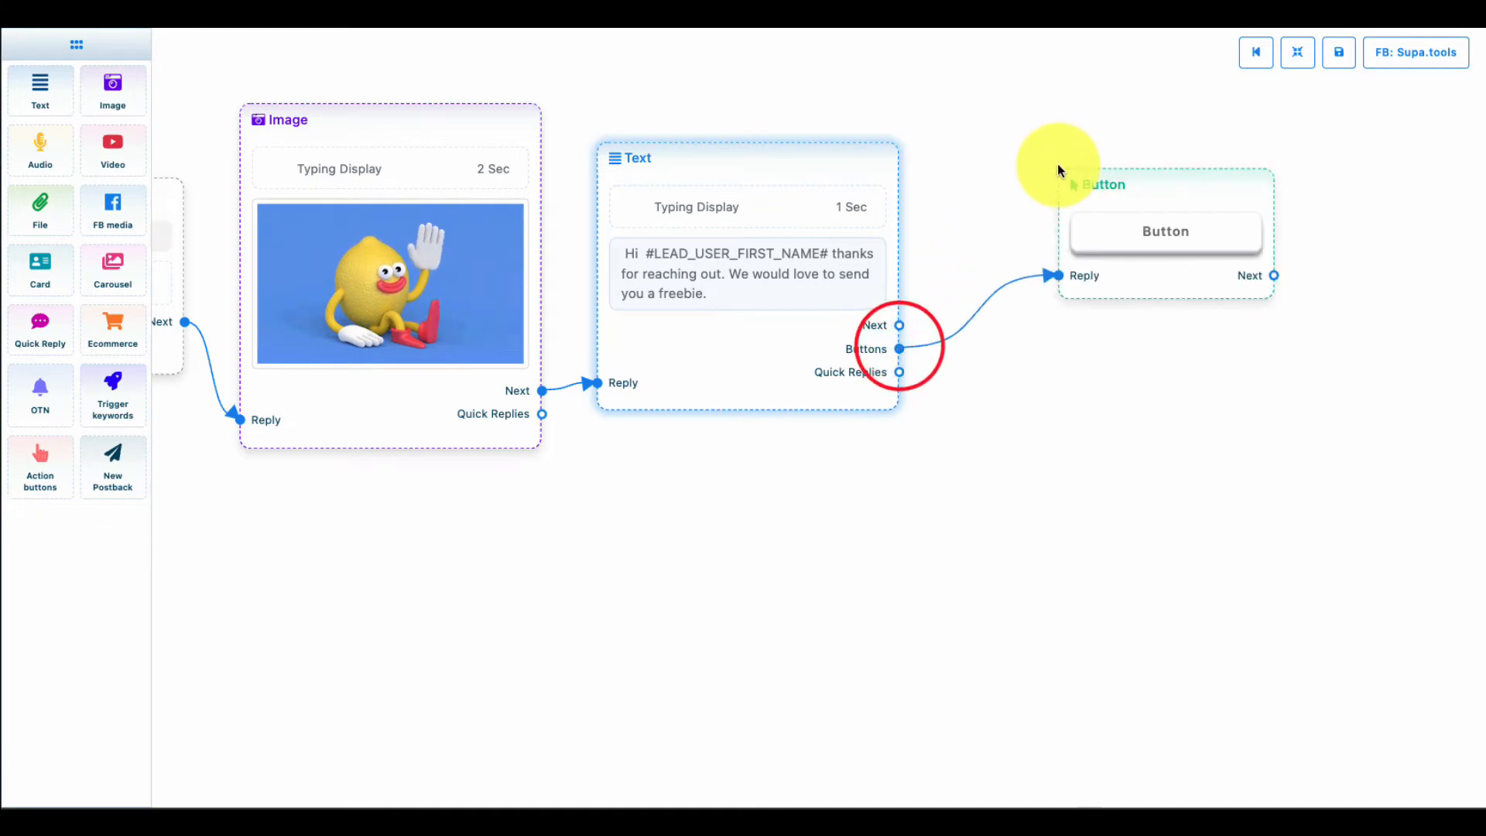
left_click(1227, 232)
Step: Set the button's text to "Get Your Freebie Here" and its type to Web URL
double_click(1207, 179)
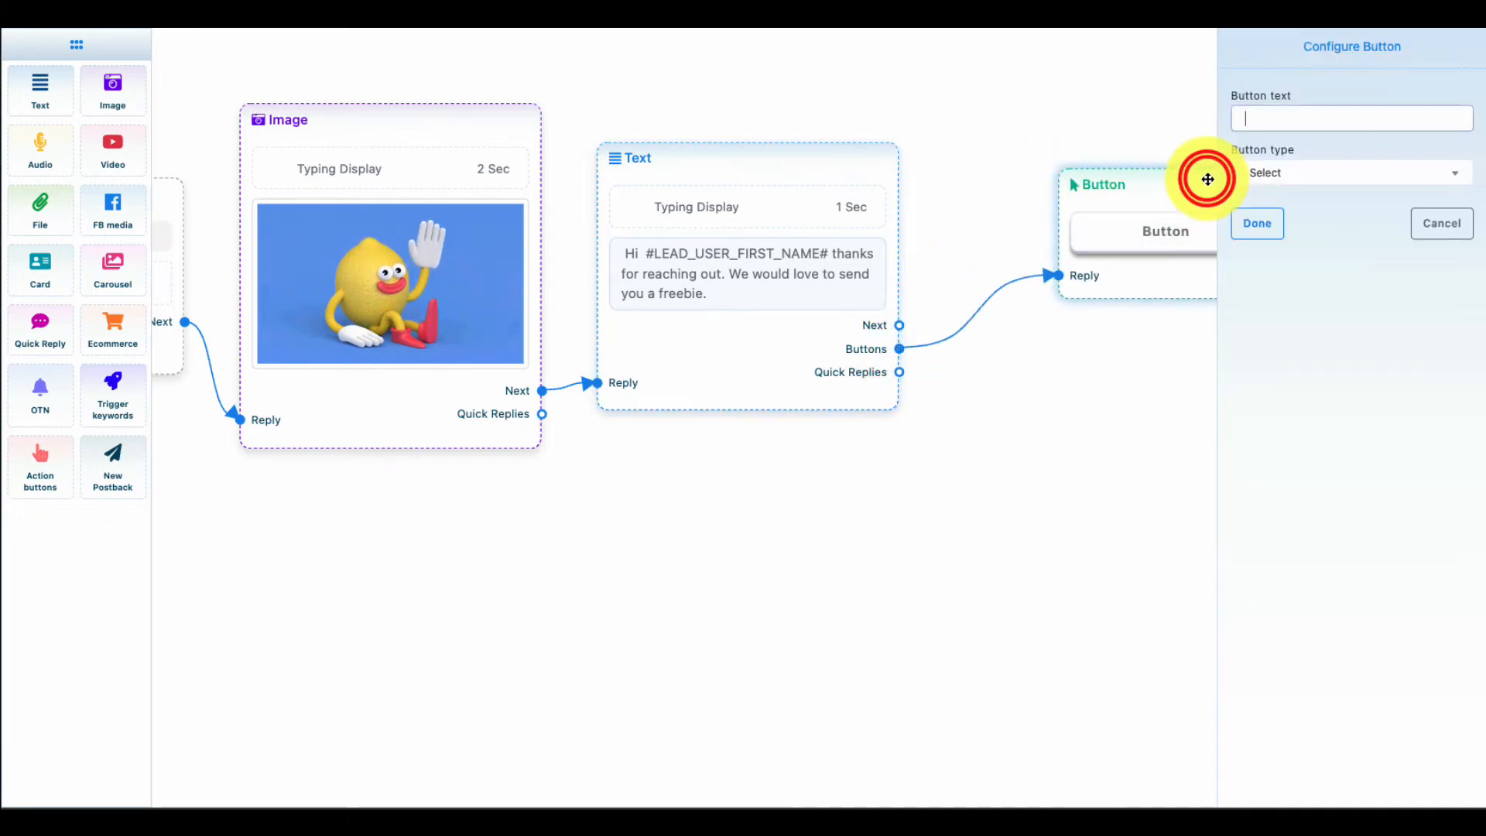
left_click(1260, 117)
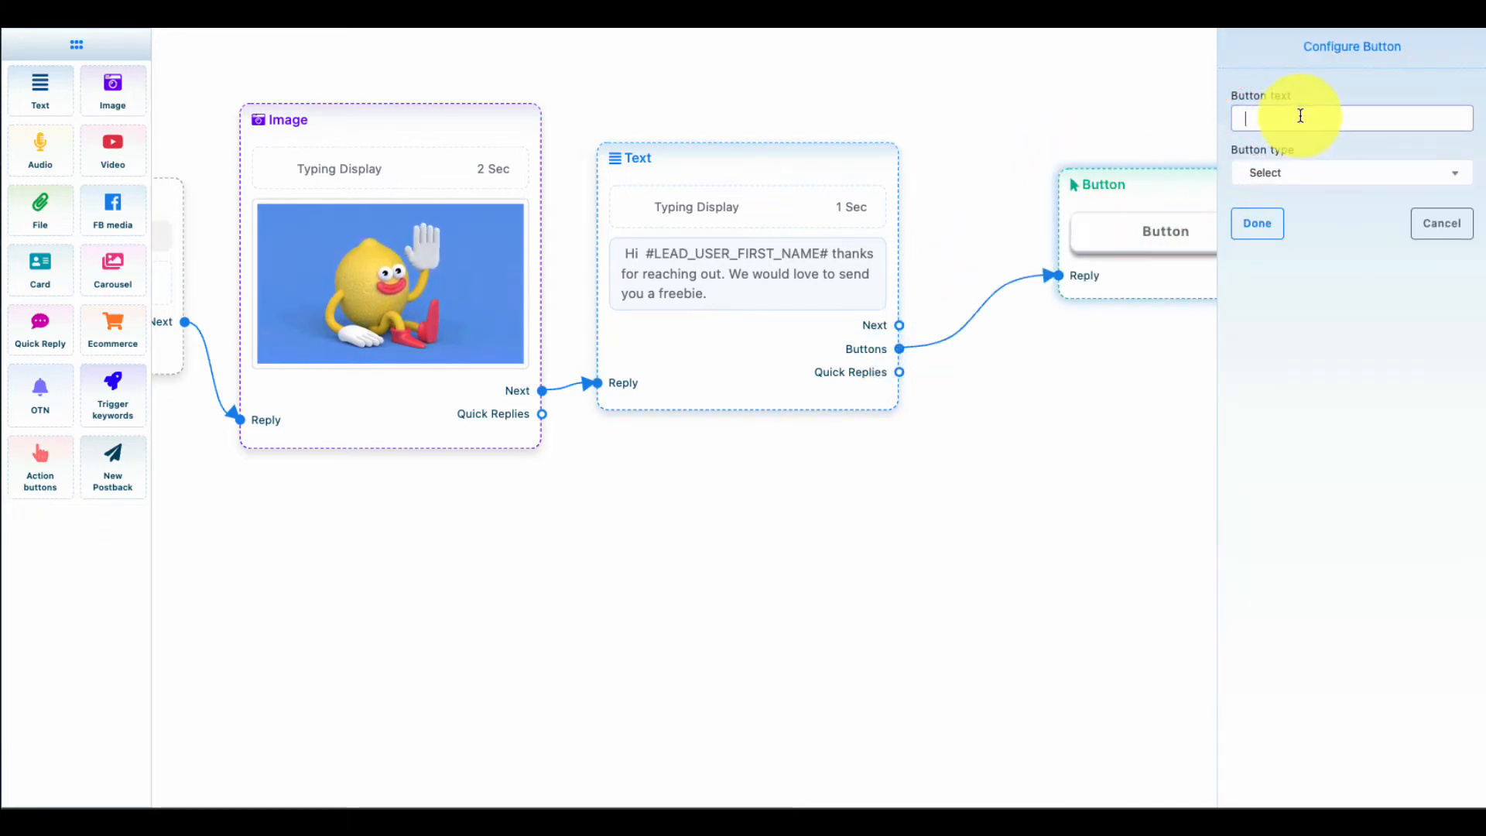
type("Get")
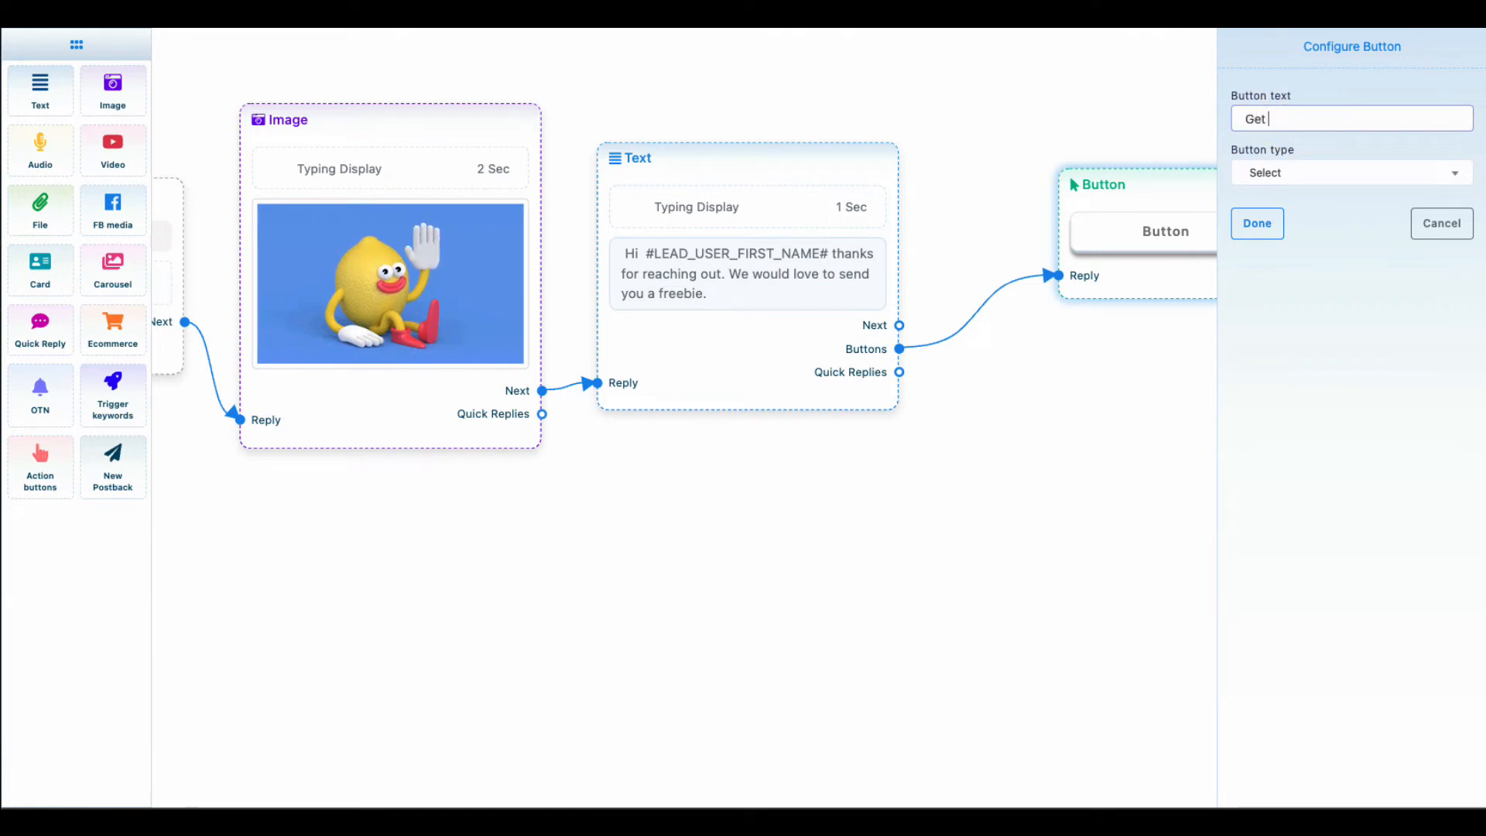
type(" Your Freebie Here")
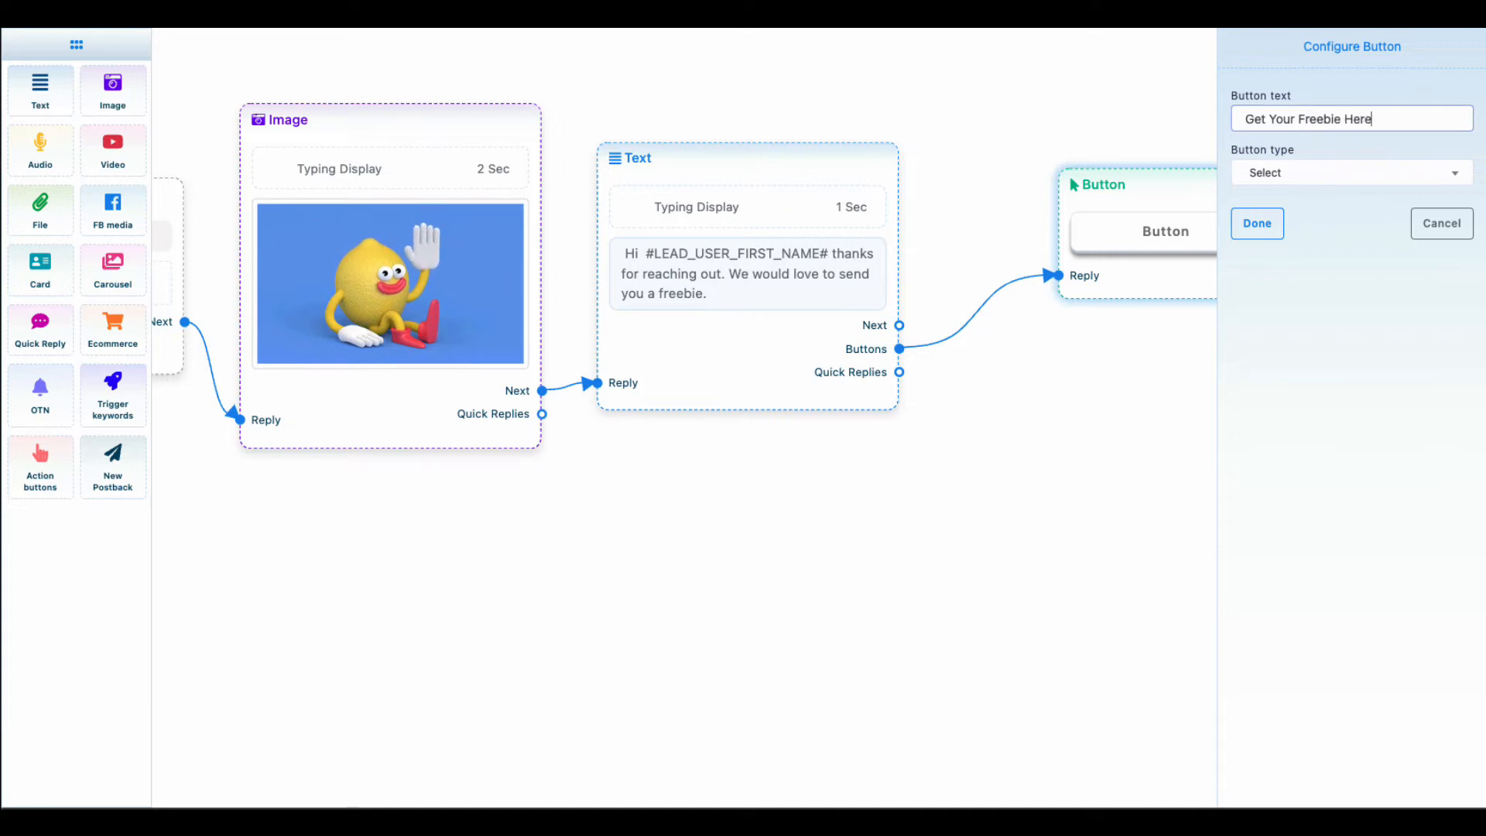
left_click(1399, 174)
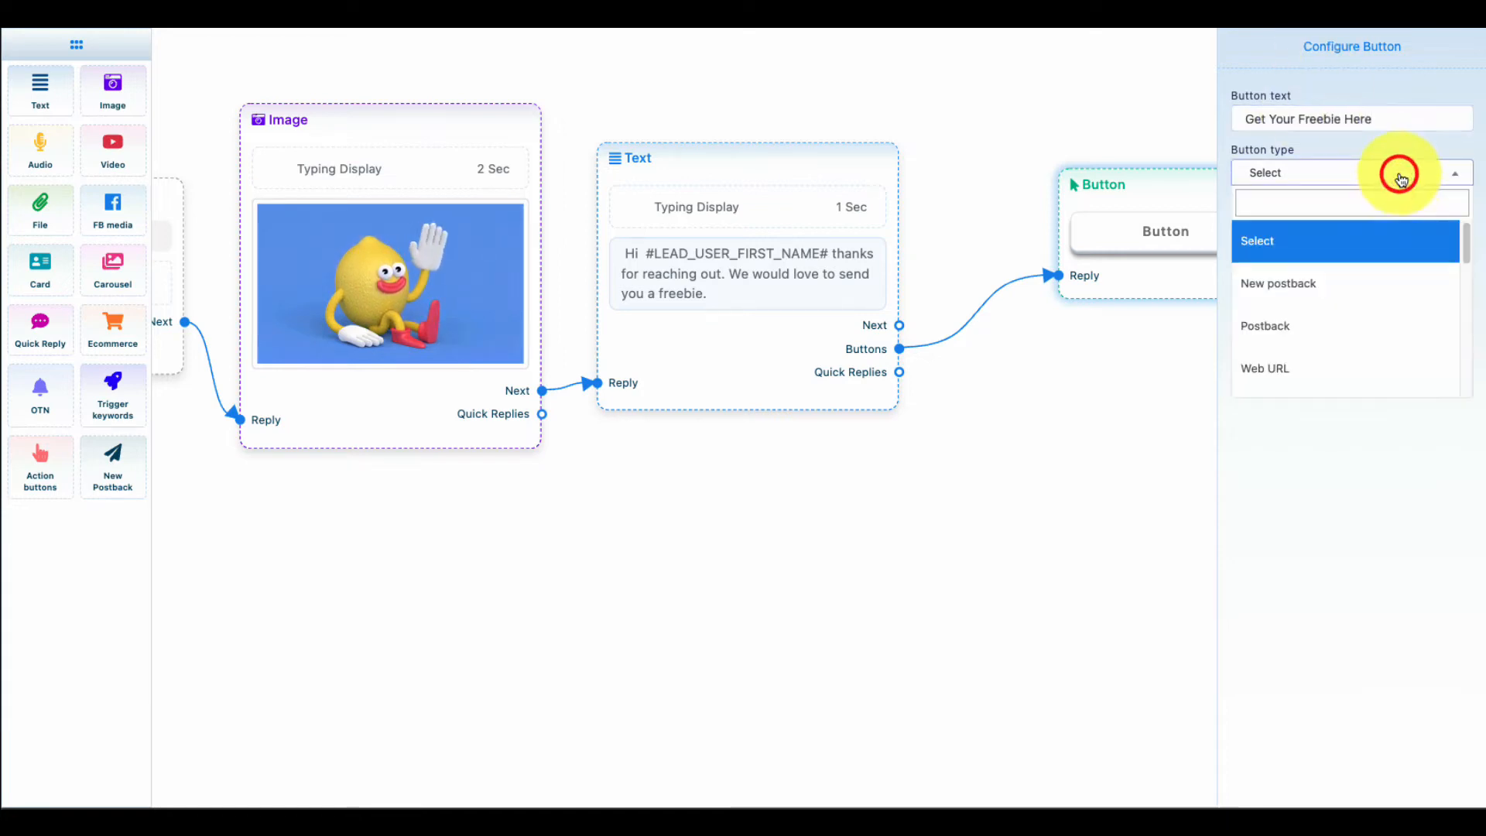
scroll(1331, 286, "down", 5)
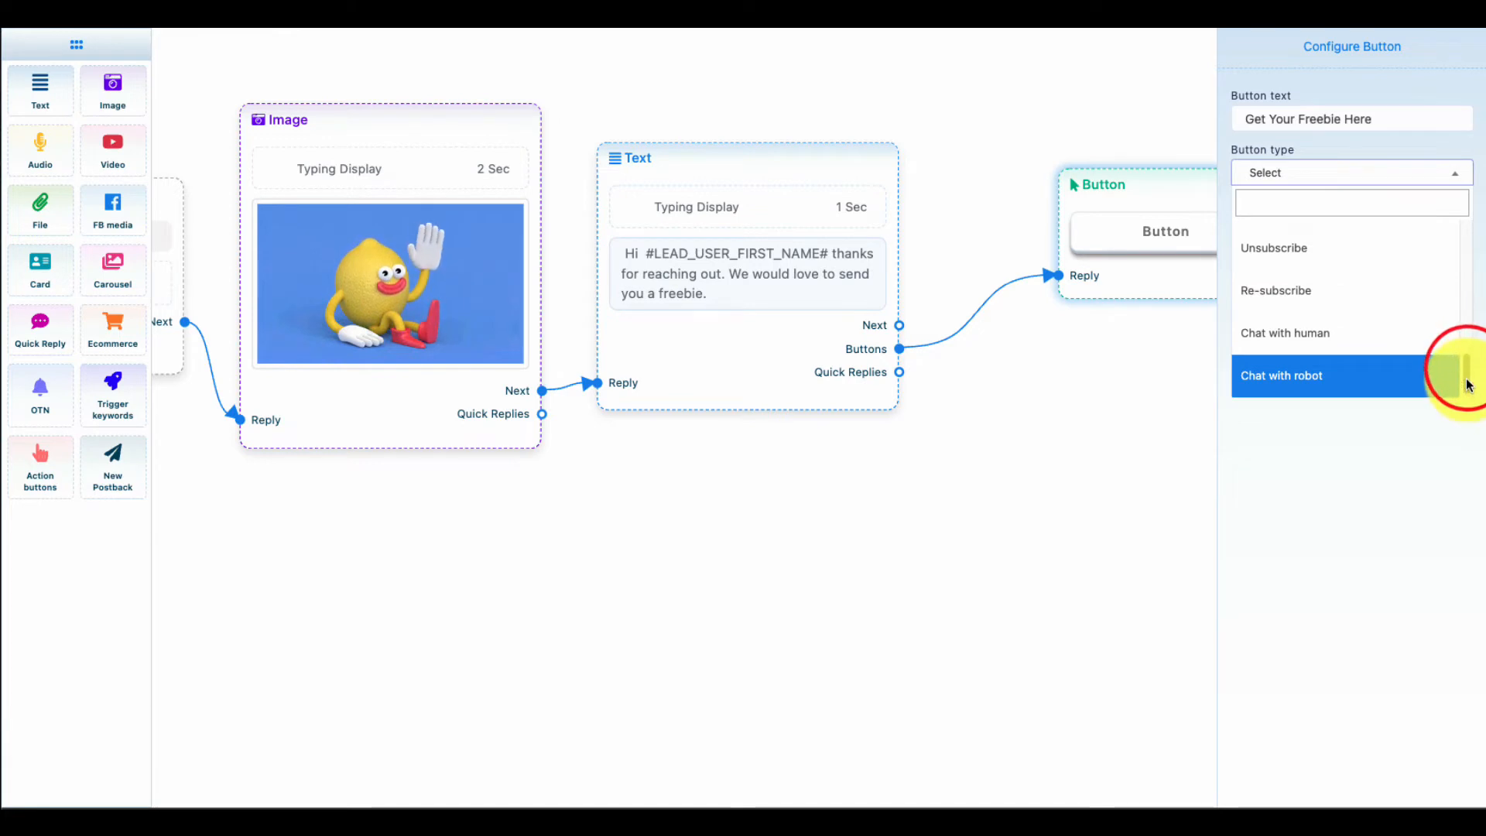
left_click_drag(1469, 374, 1457, 263)
left_click(1383, 275)
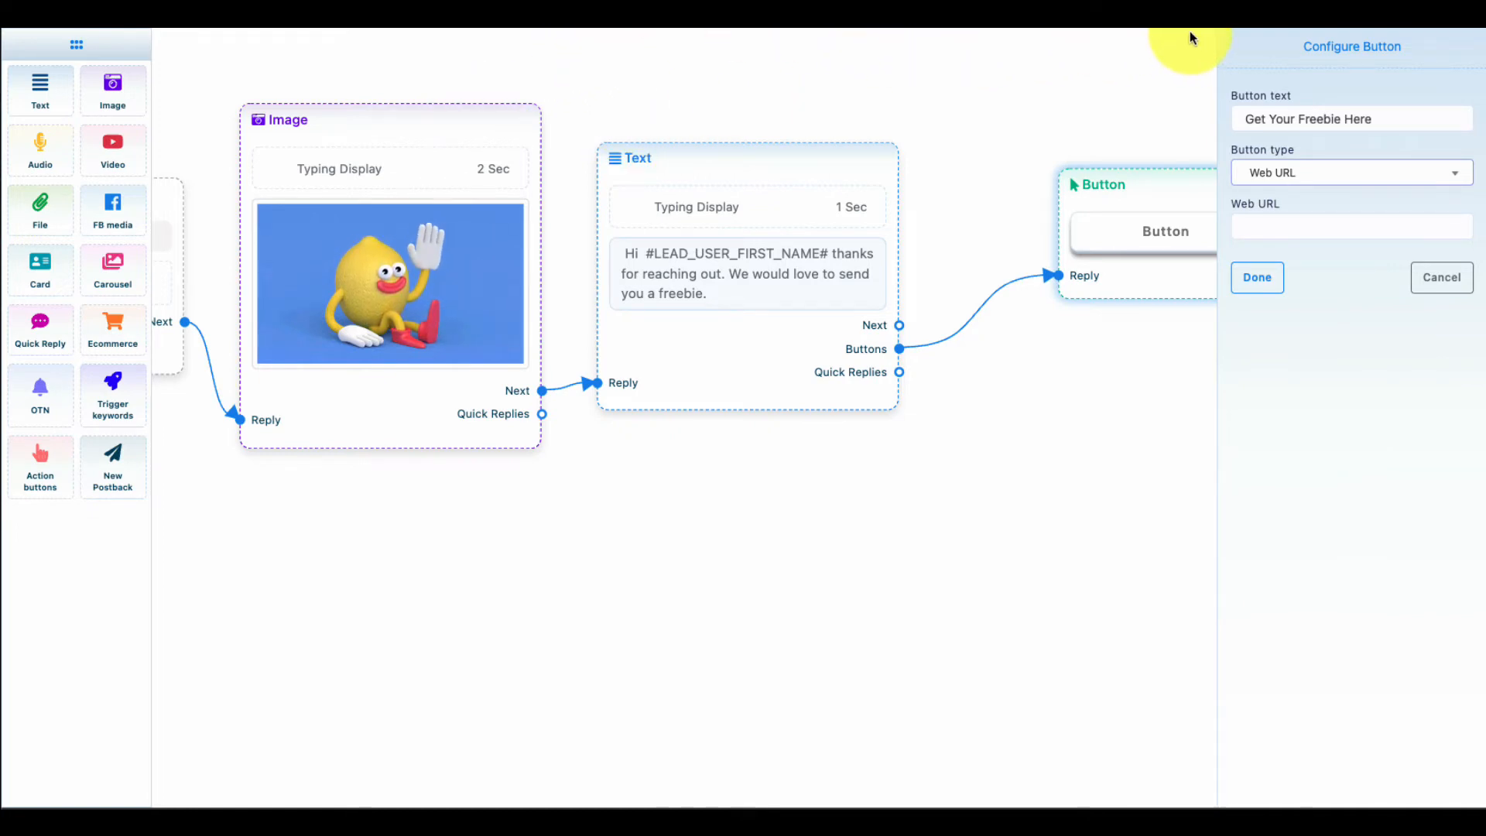
Step: Enter the Gumroad freebie link as the button's web URL, apply the configuration and rearrange the flow
left_click(1274, 226)
type("https://paulmtilley.gumroad.com/l/TXQdb")
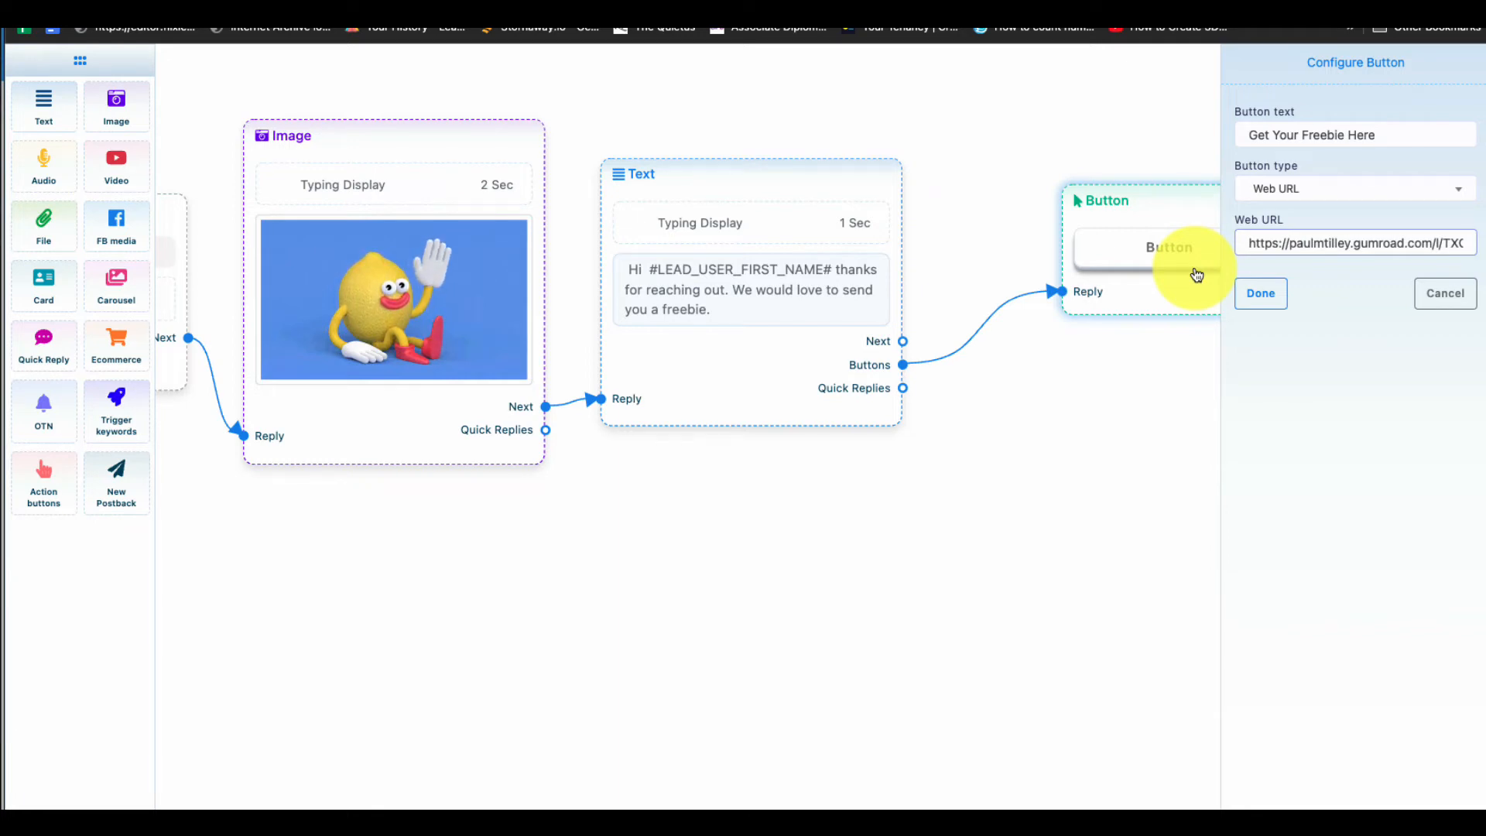
left_click(1276, 284)
left_click(1301, 68)
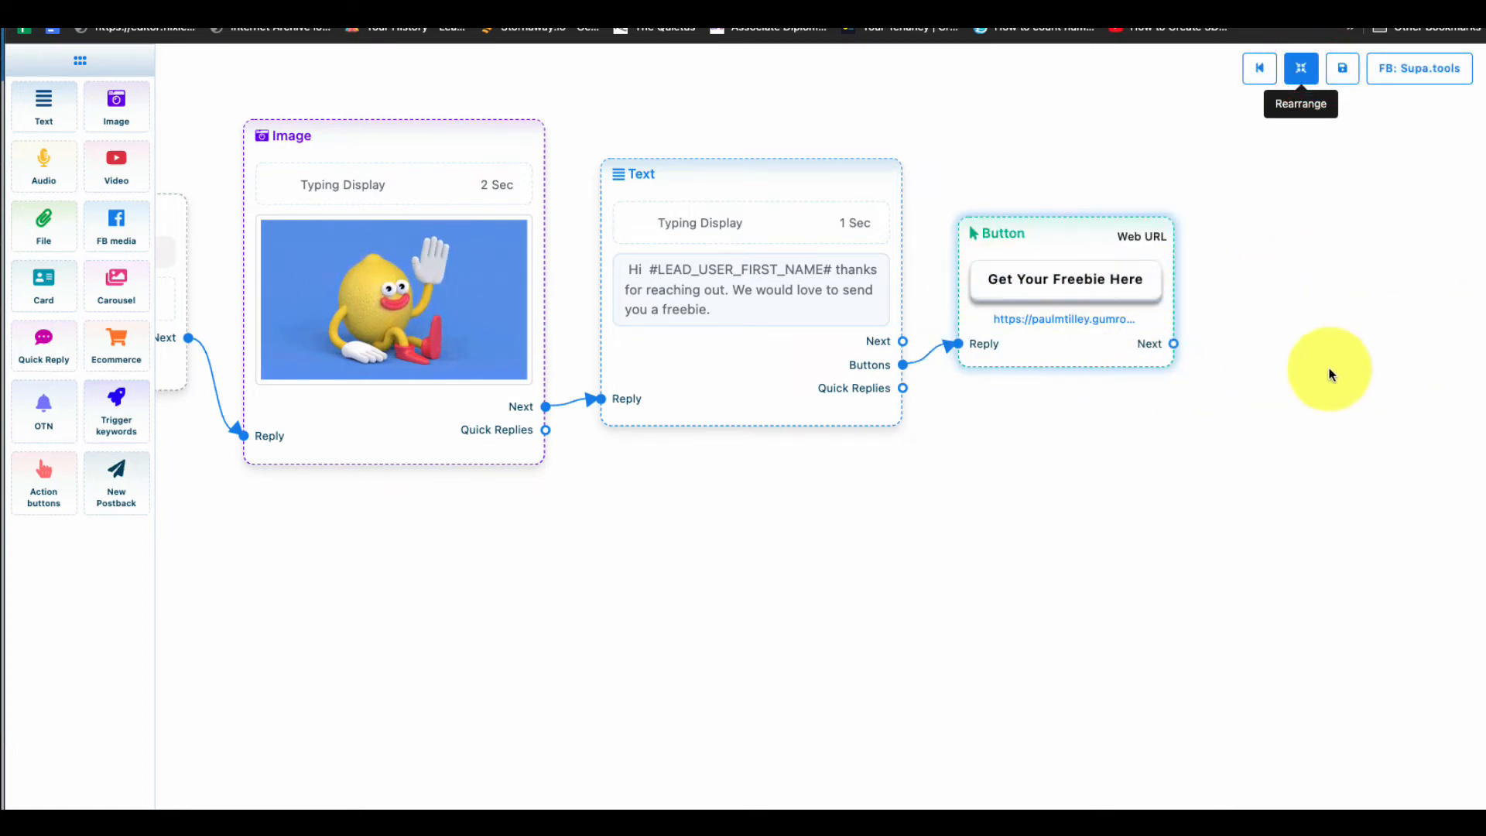
Step: Add a second Button block from the Text block's Buttons output with the text "Not that interested in a freebie atm"
left_click_drag(903, 365, 1020, 455)
left_click(1169, 512)
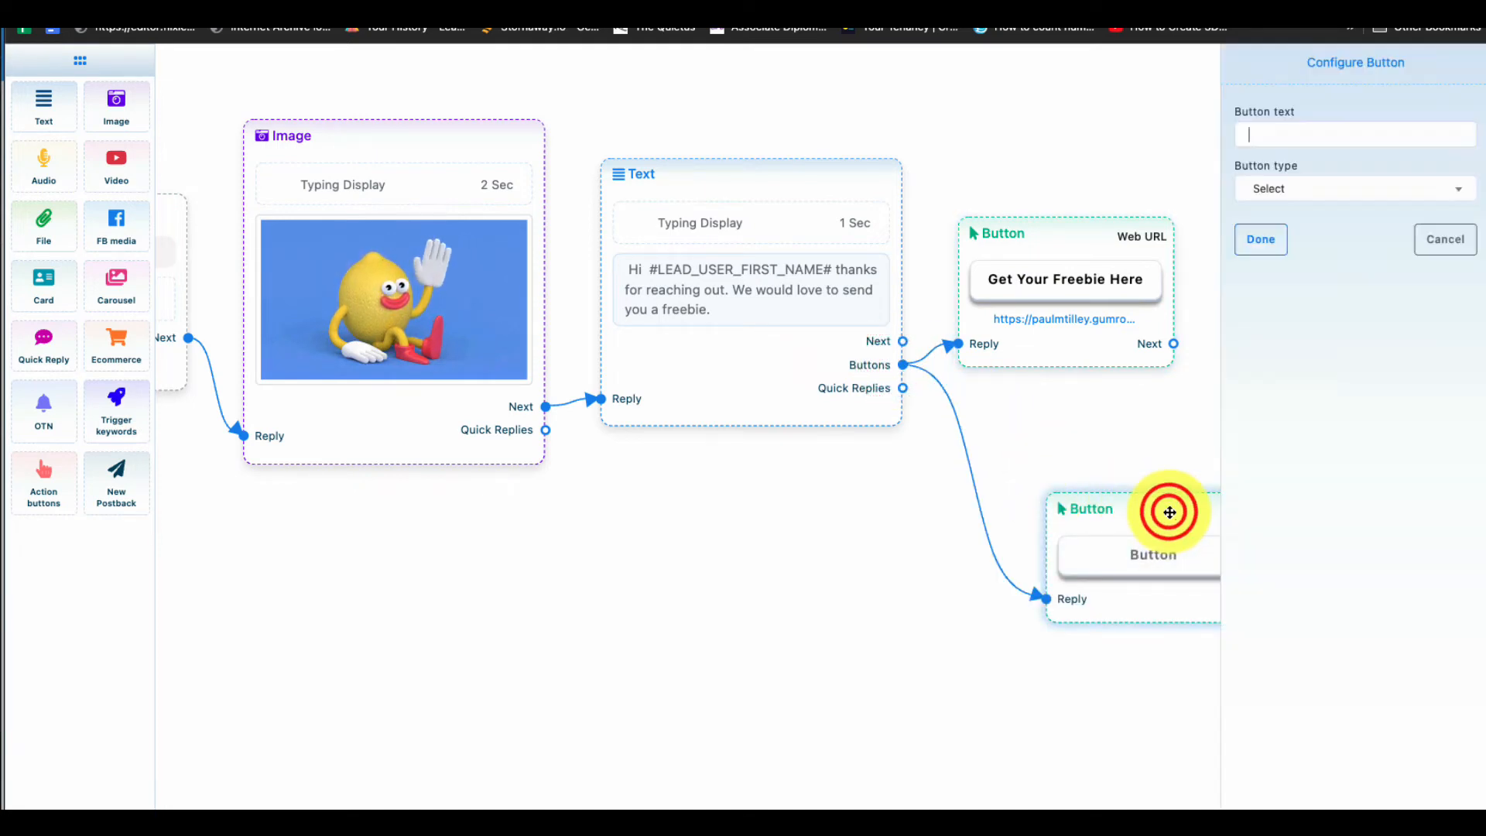
left_click(1290, 130)
type("No")
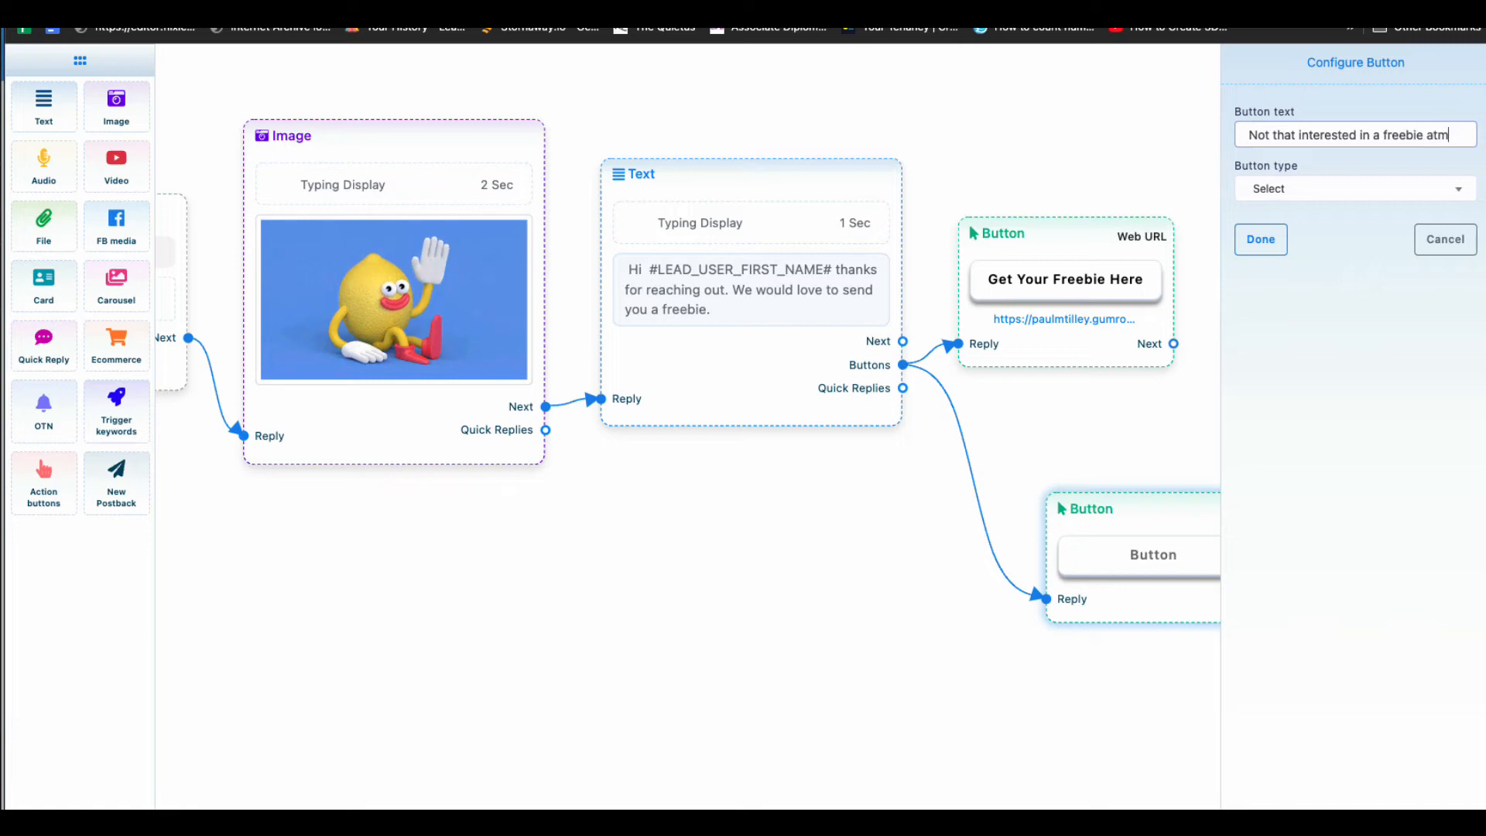
Step: Set the second button's type to New postback, apply it and rearrange the flow
left_click(1293, 187)
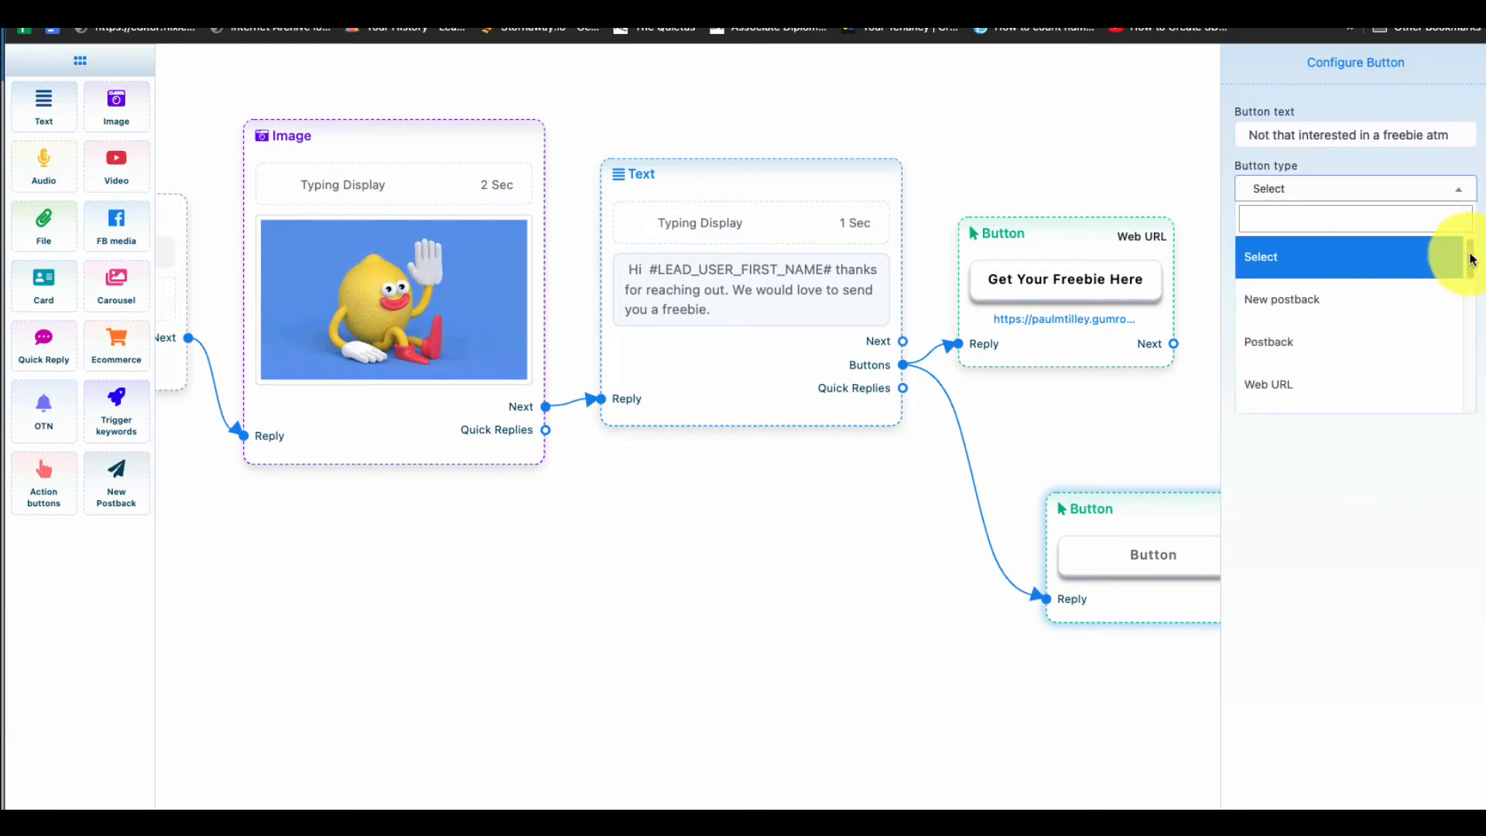
left_click_drag(1471, 259, 1470, 248)
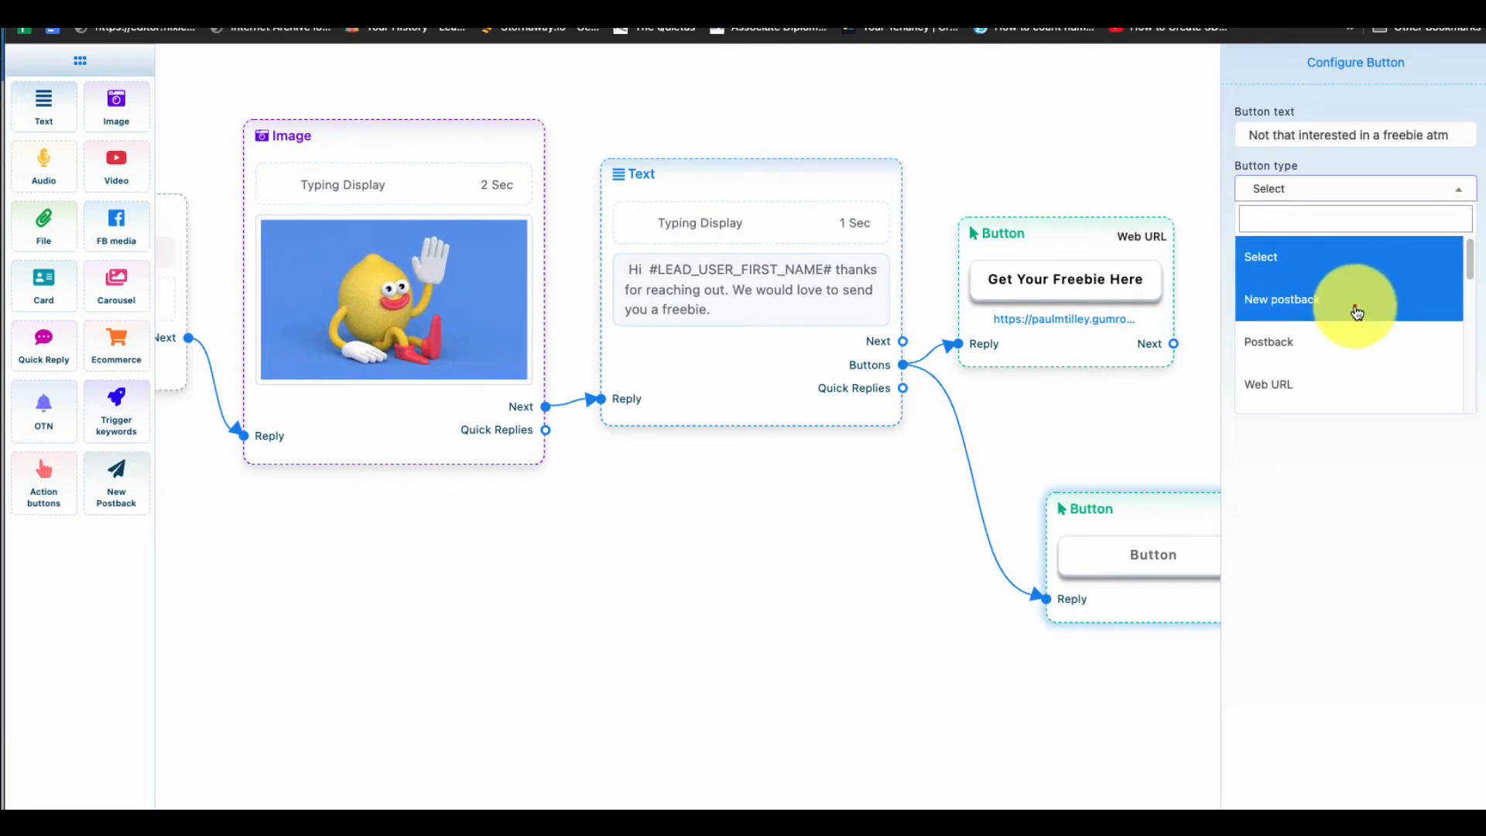
left_click(1357, 309)
left_click(1263, 241)
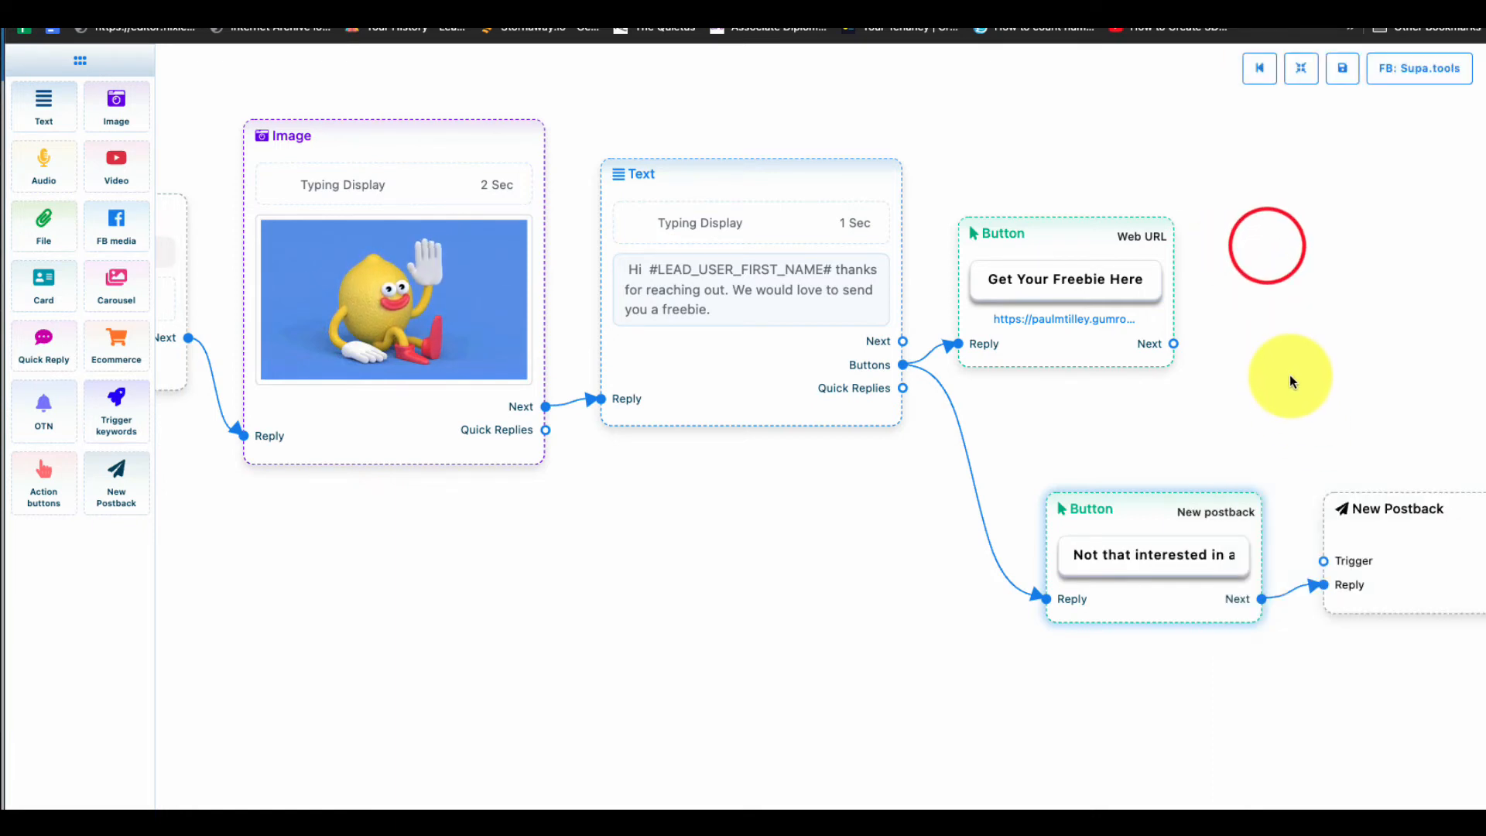
left_click_drag(1289, 374, 832, 236)
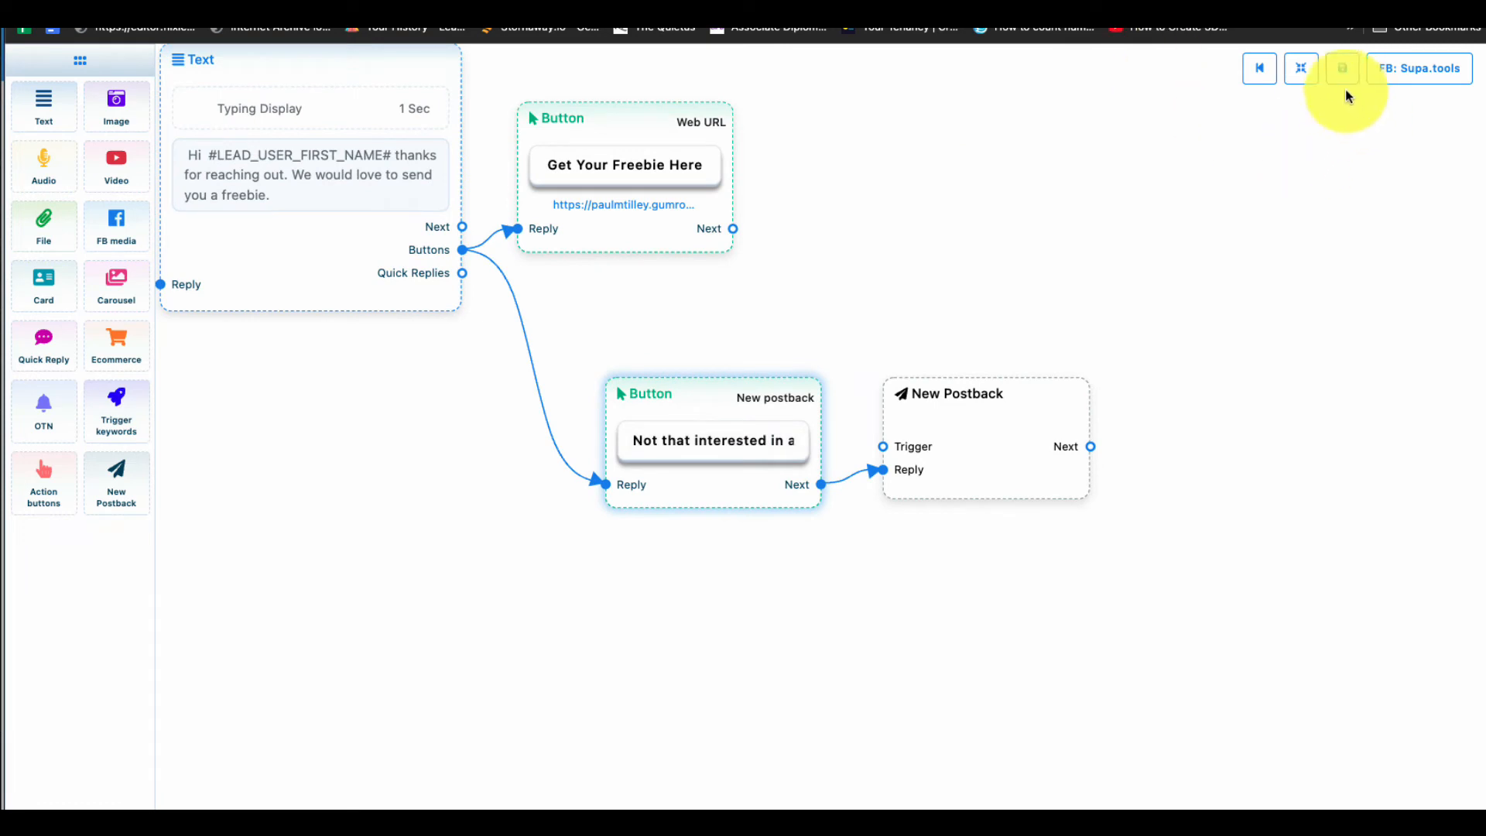
left_click(1301, 68)
left_click_drag(1152, 217, 1107, 495)
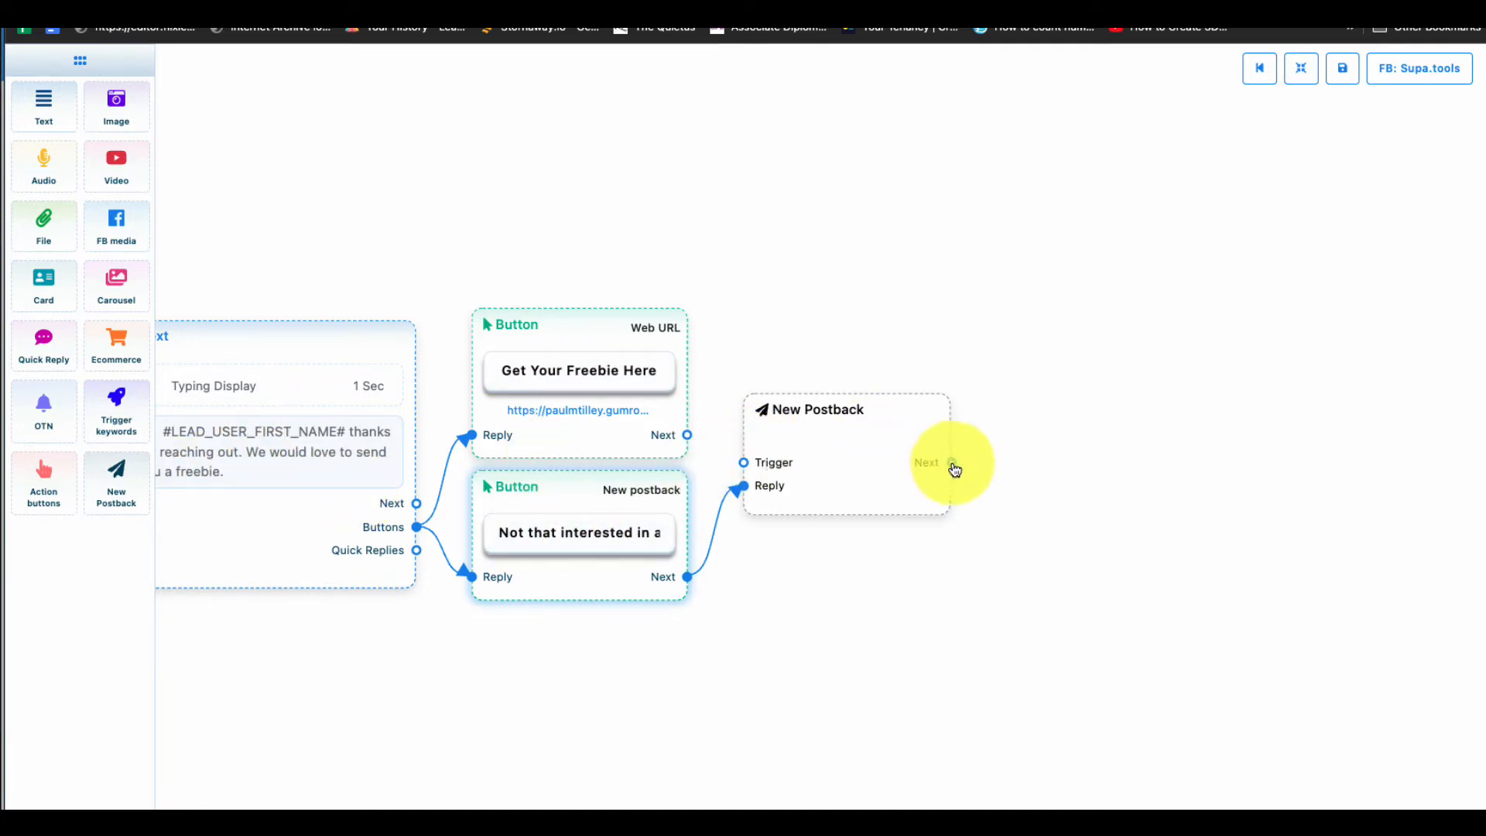
Step: Title the New Postback block "Not interested", assign it the signup label and apply the configuration
double_click(887, 462)
double_click(849, 468)
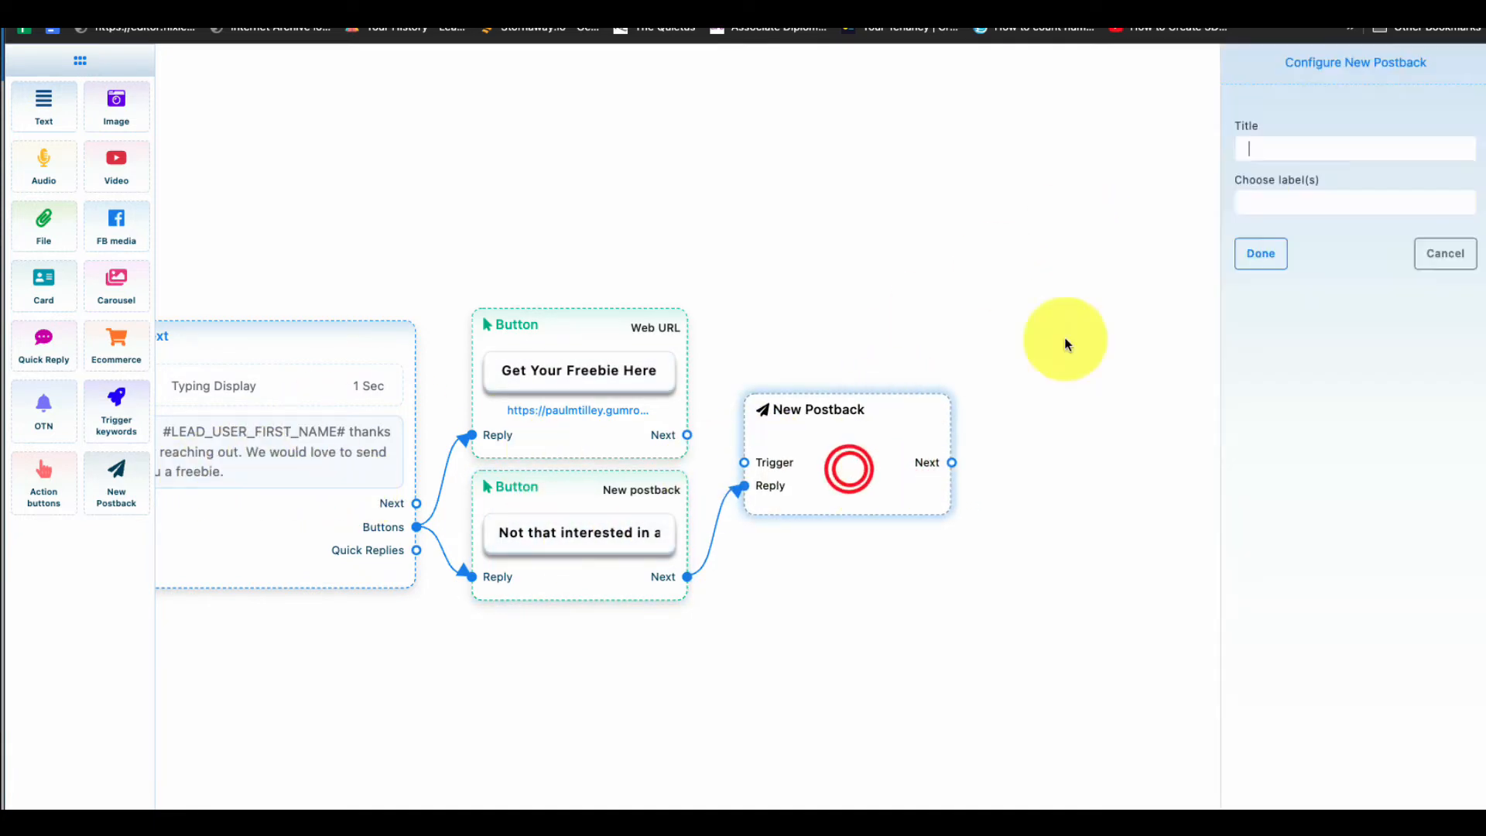
left_click(1376, 148)
type("No")
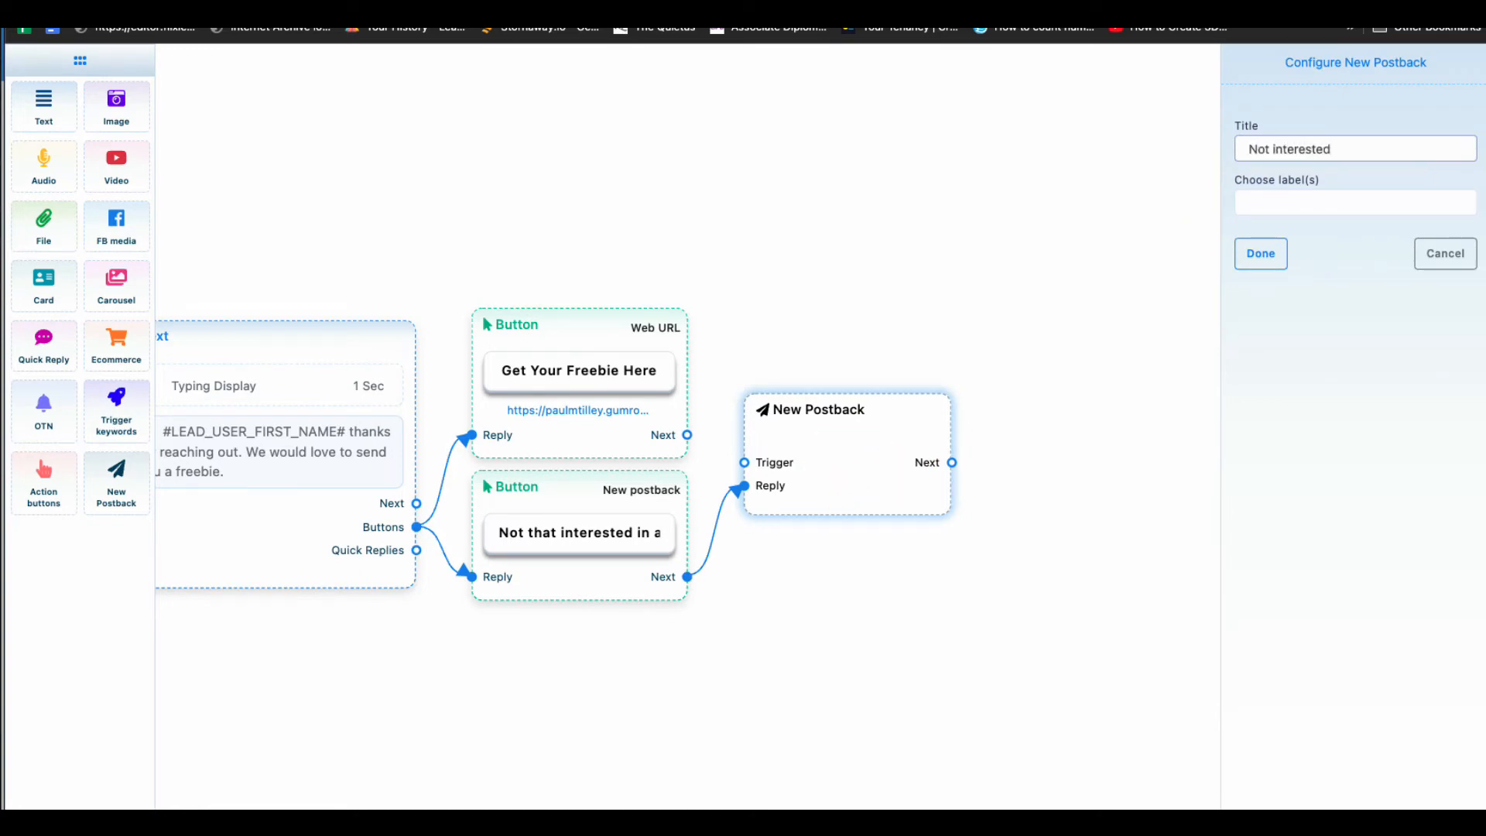
type("t interested")
left_click(1305, 222)
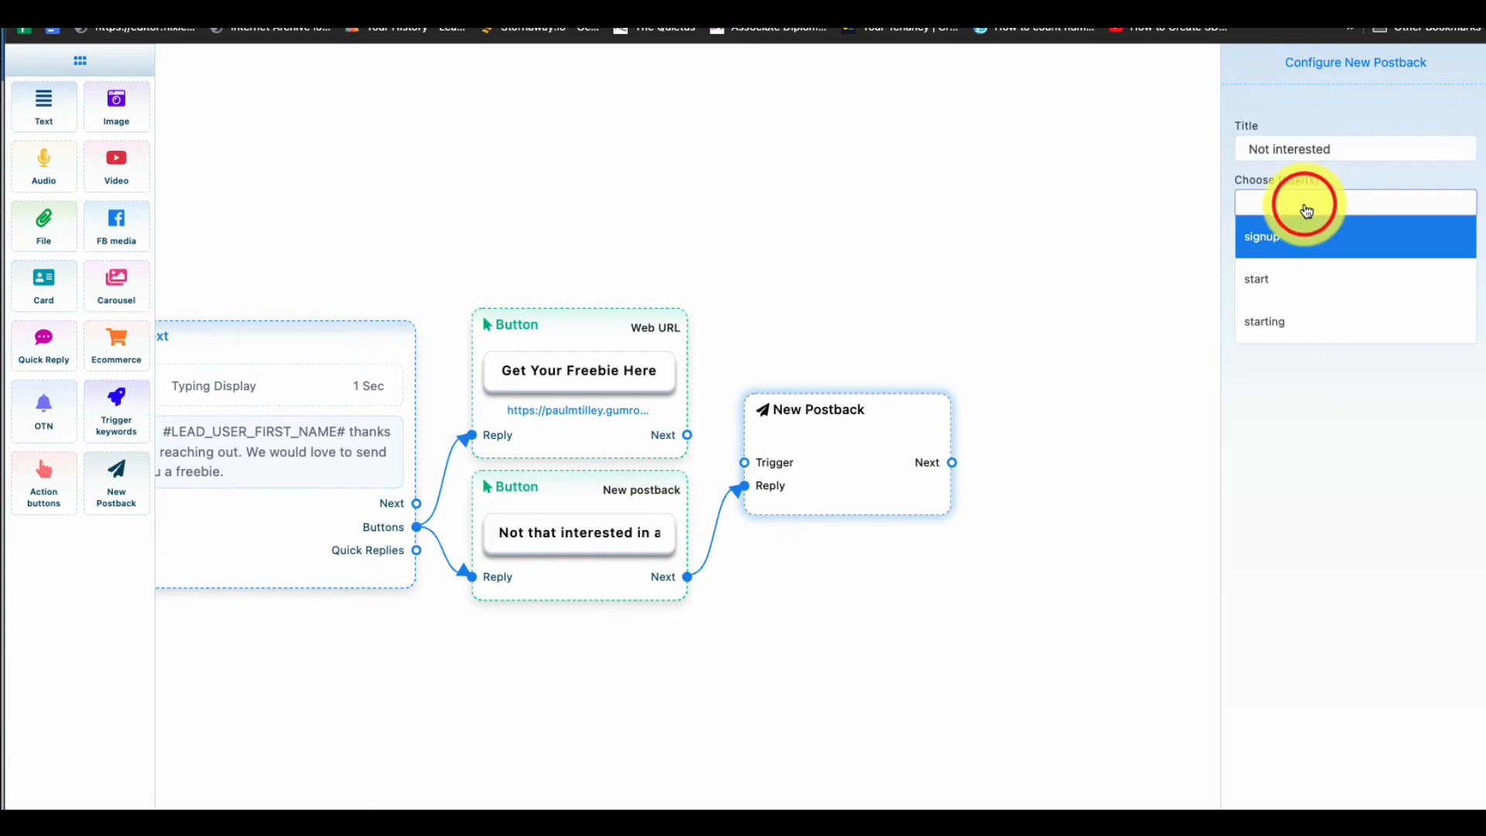
left_click(1306, 230)
left_click(1267, 258)
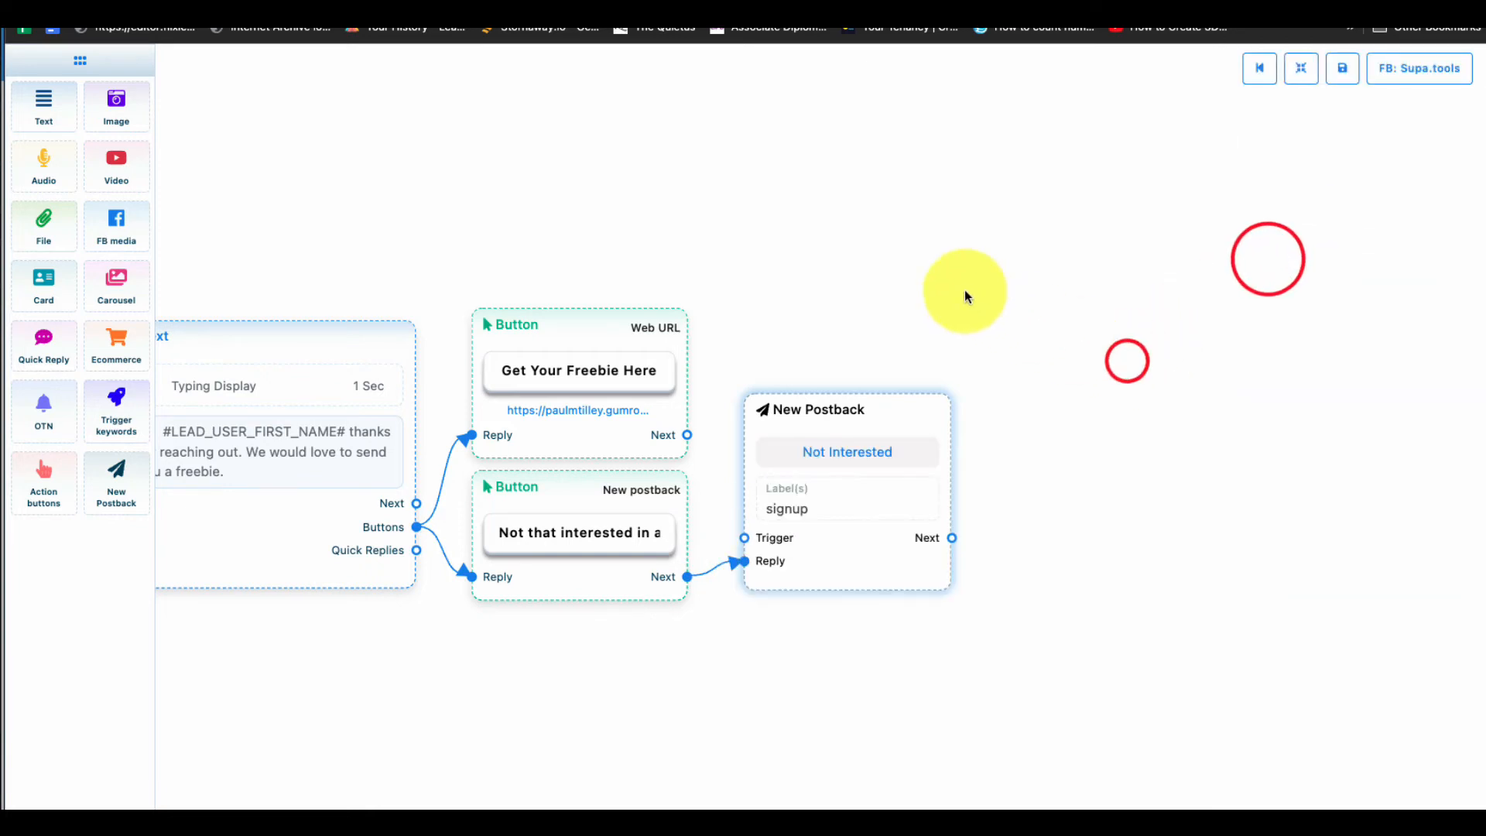
Step: Try to save the flow, then rearrange its blocks
left_click(1342, 68)
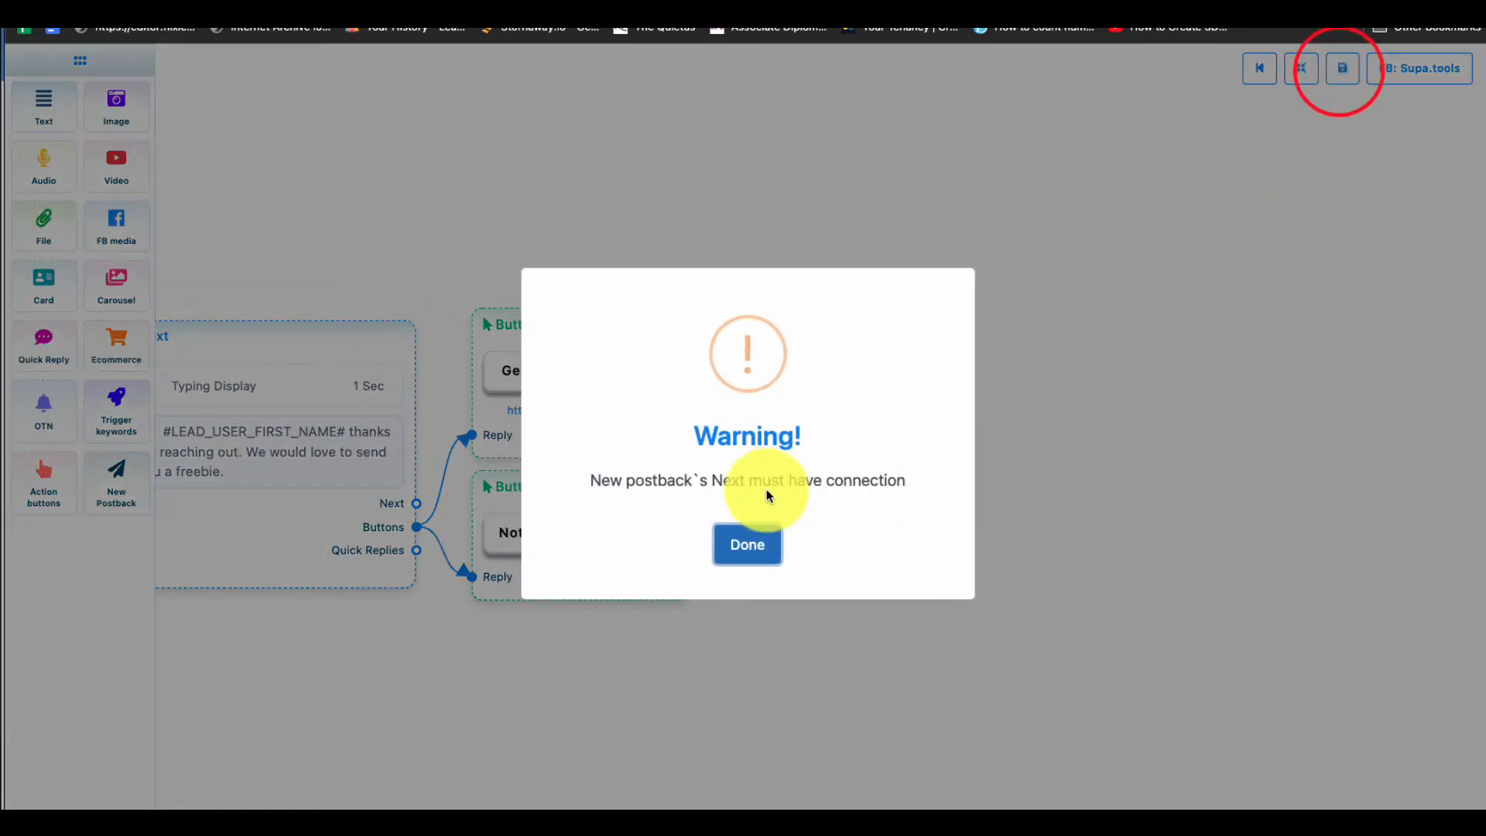
left_click(741, 551)
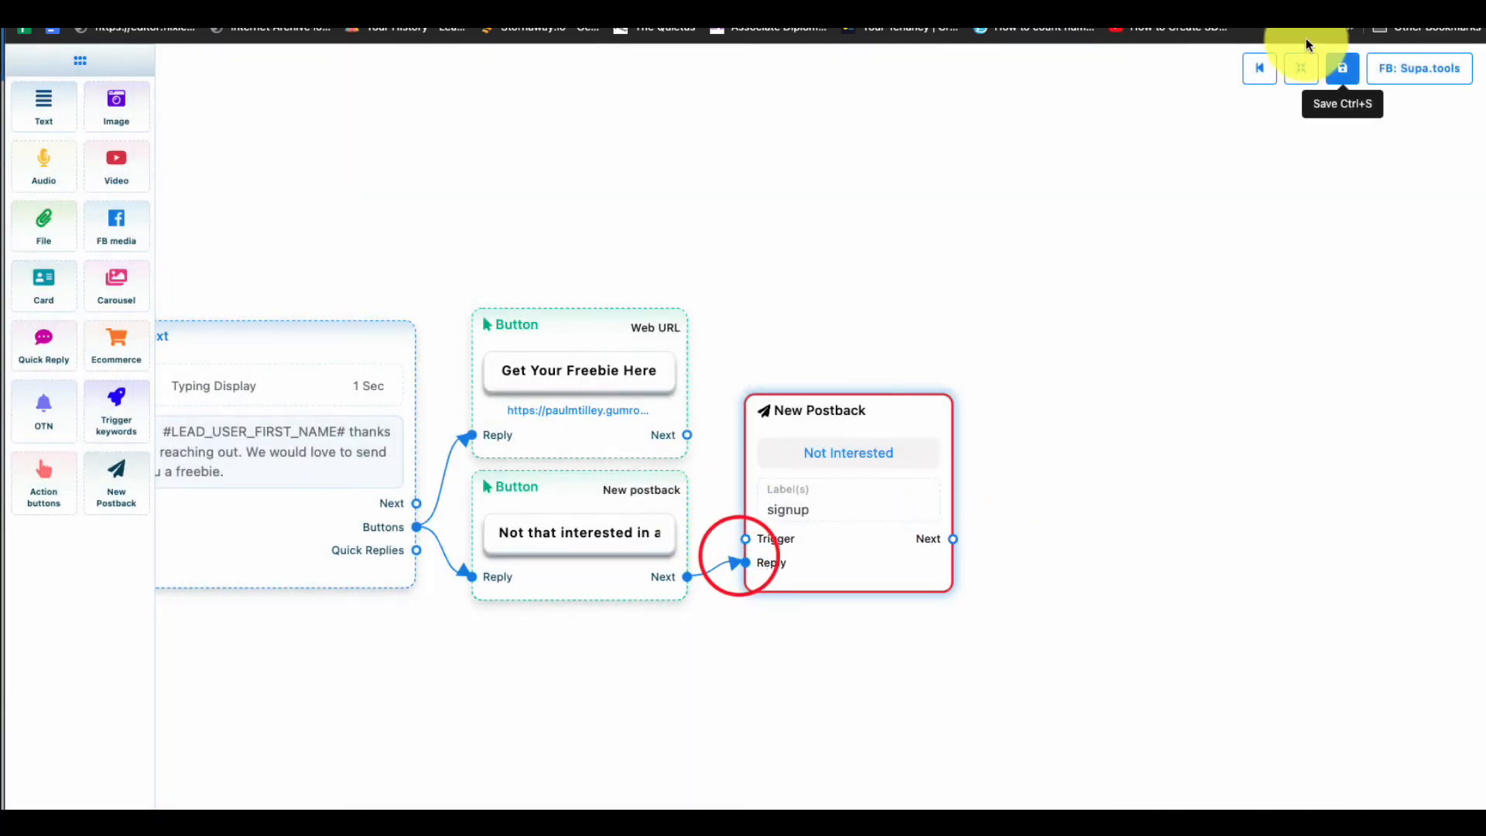
left_click(1301, 68)
left_click(1116, 404)
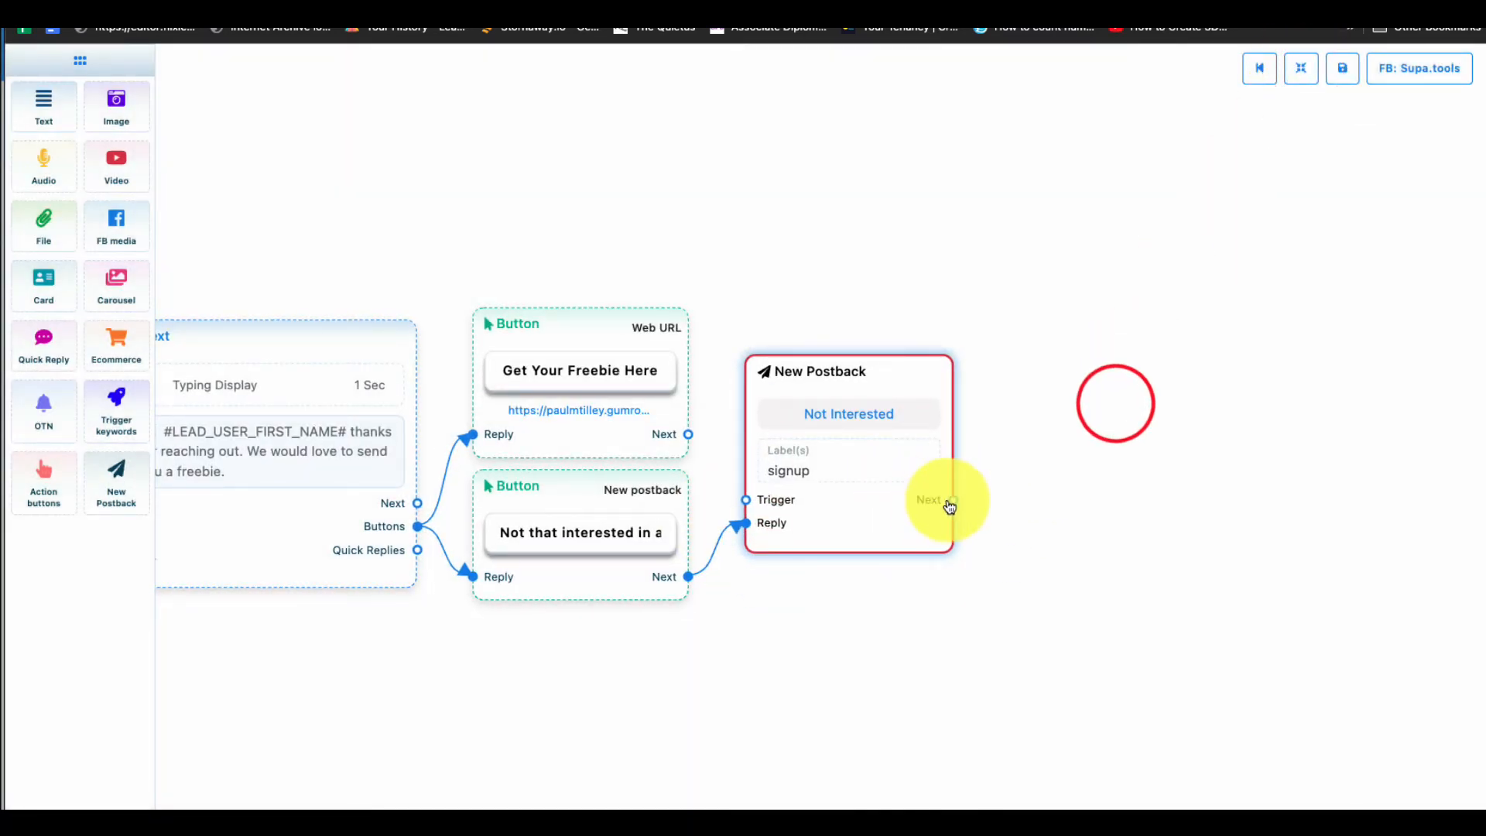
Step: Add a Text block connected to the New Postback block's Next output
left_click_drag(956, 497, 1057, 358)
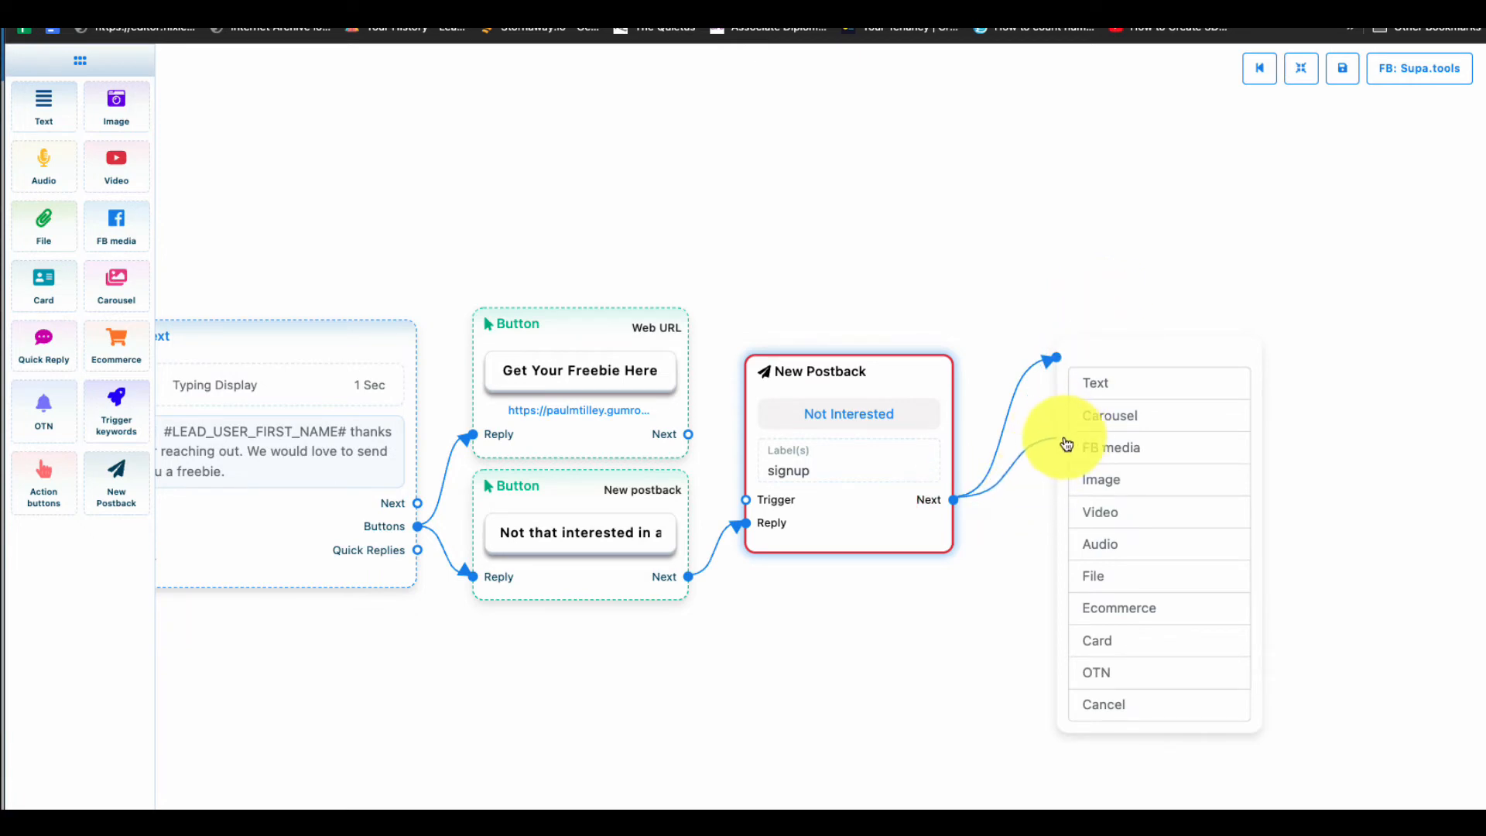
scroll(1135, 531, "down", 3)
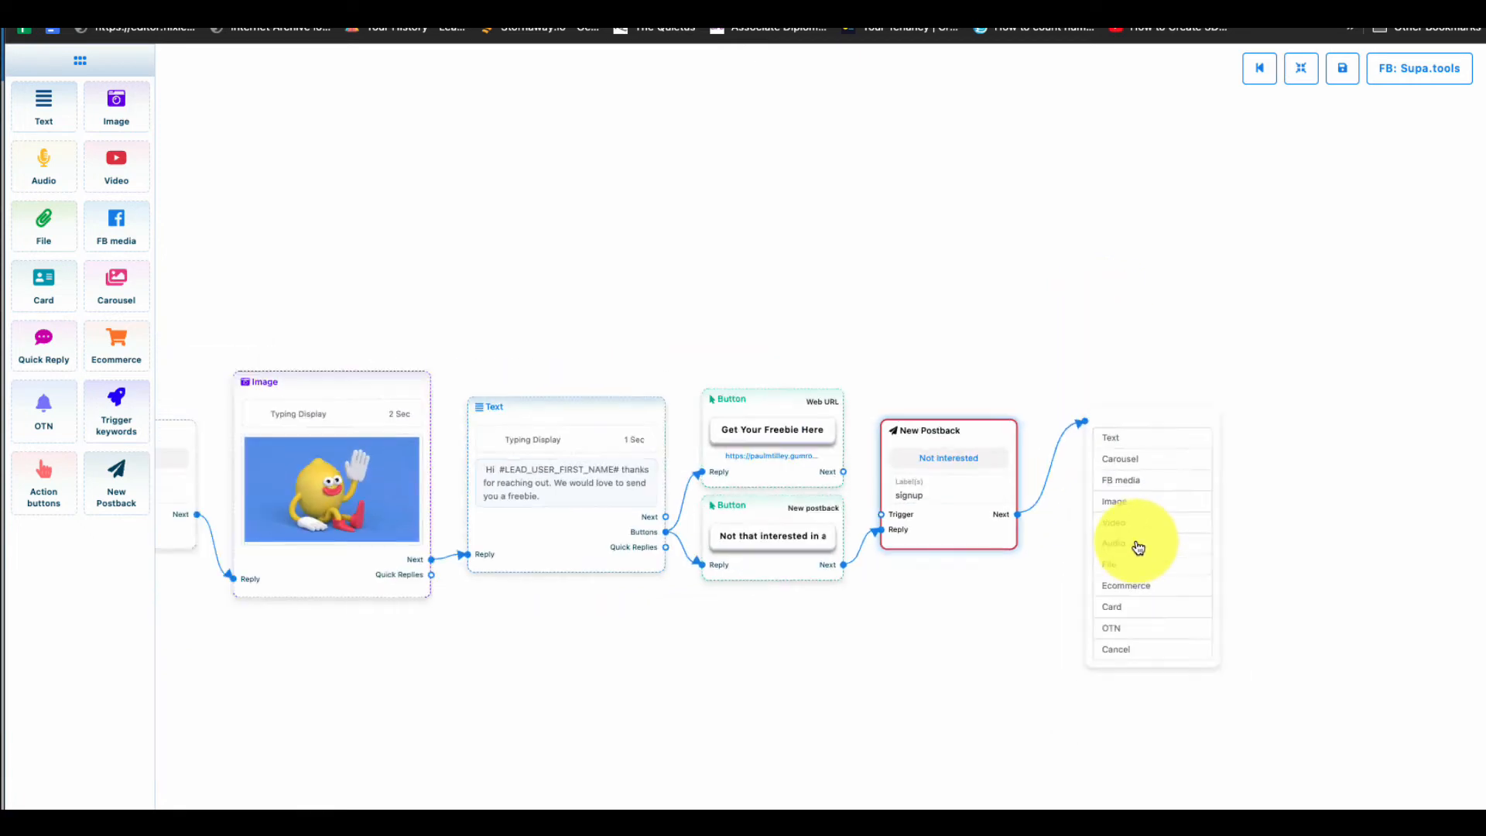
scroll(1143, 517, "up", 3)
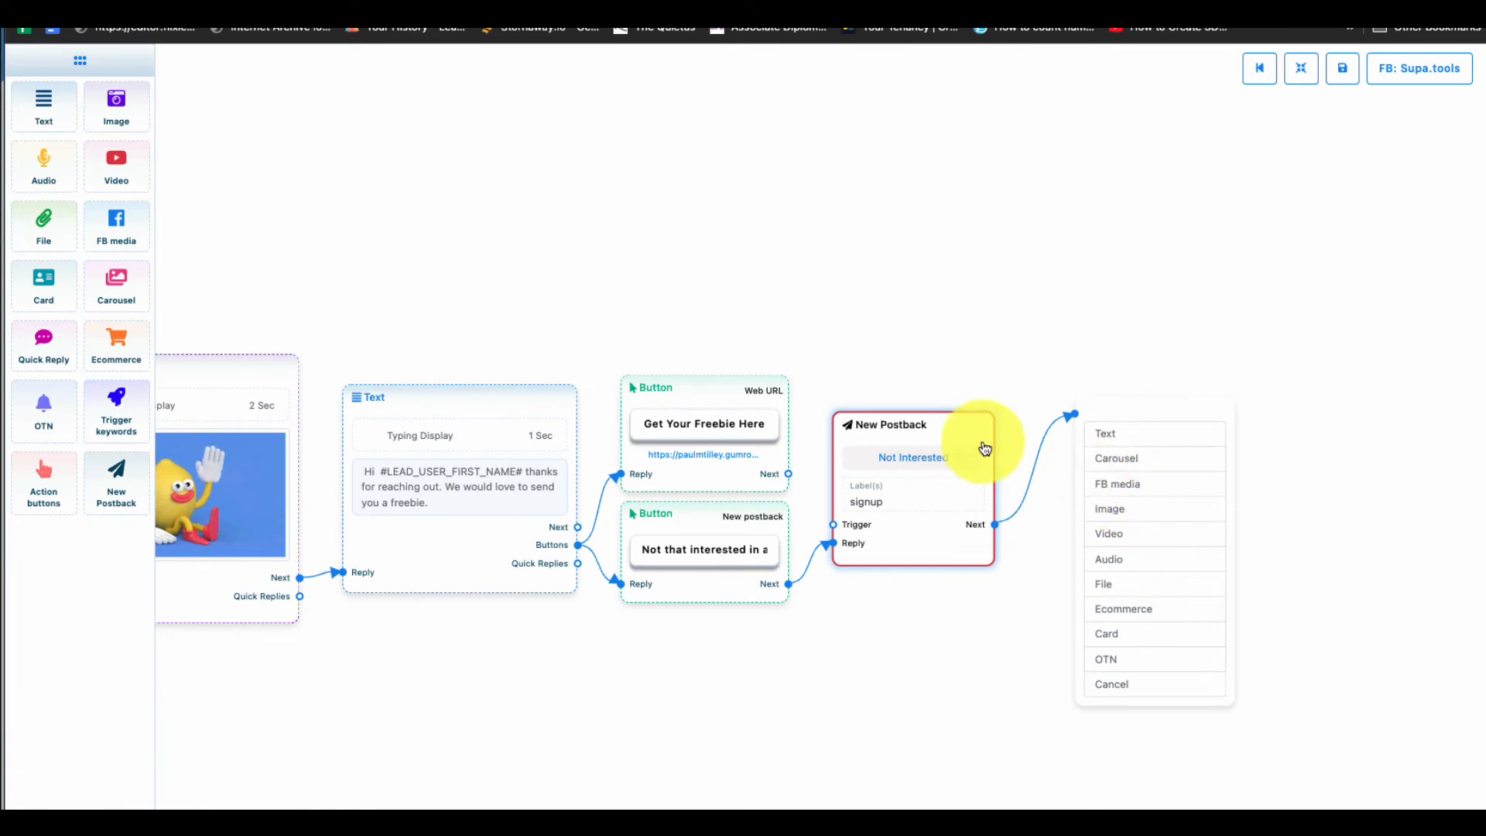
scroll(1029, 474, "down", 2)
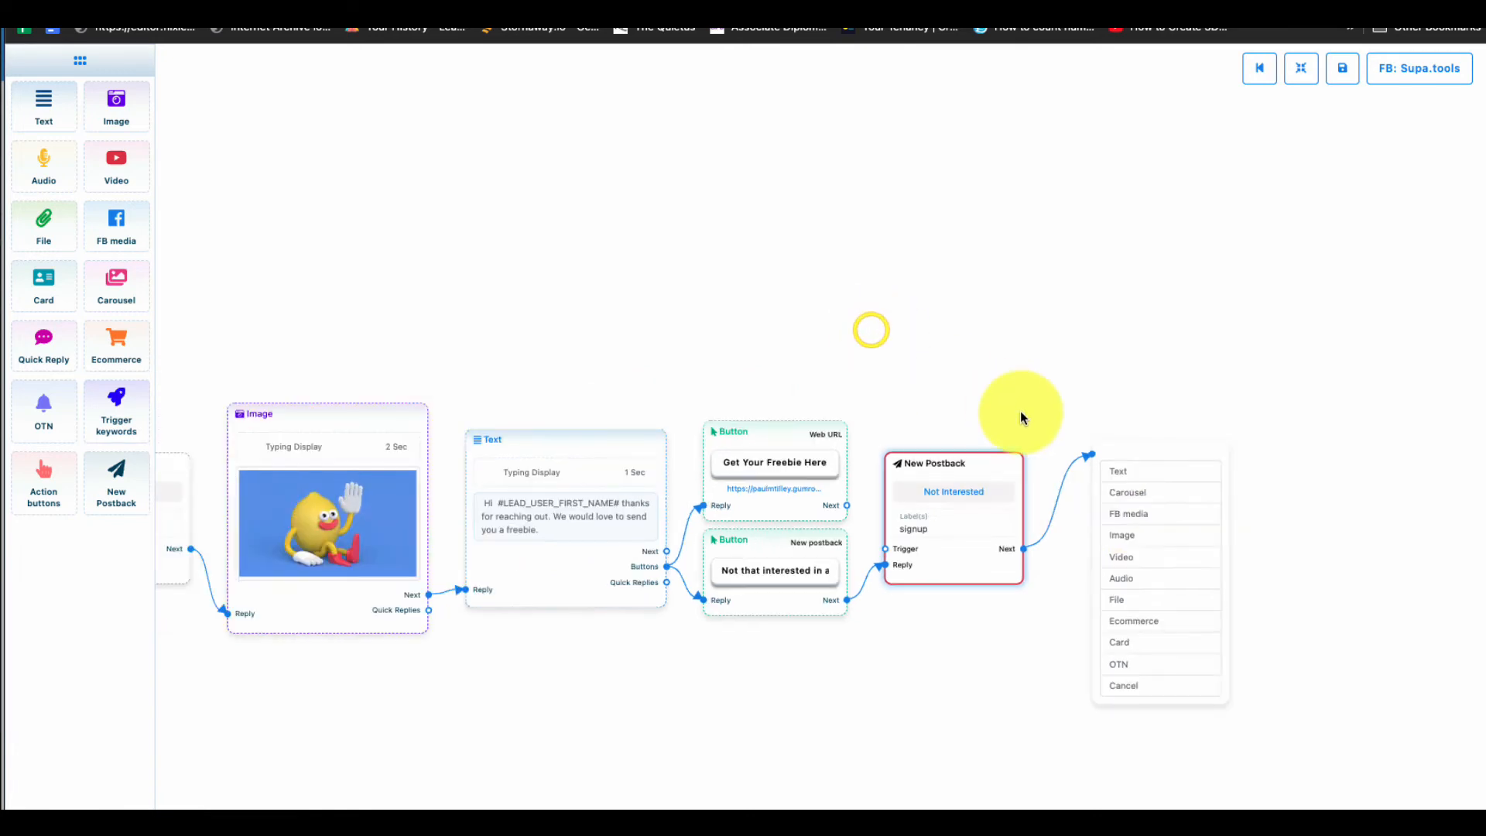
left_click(1120, 464)
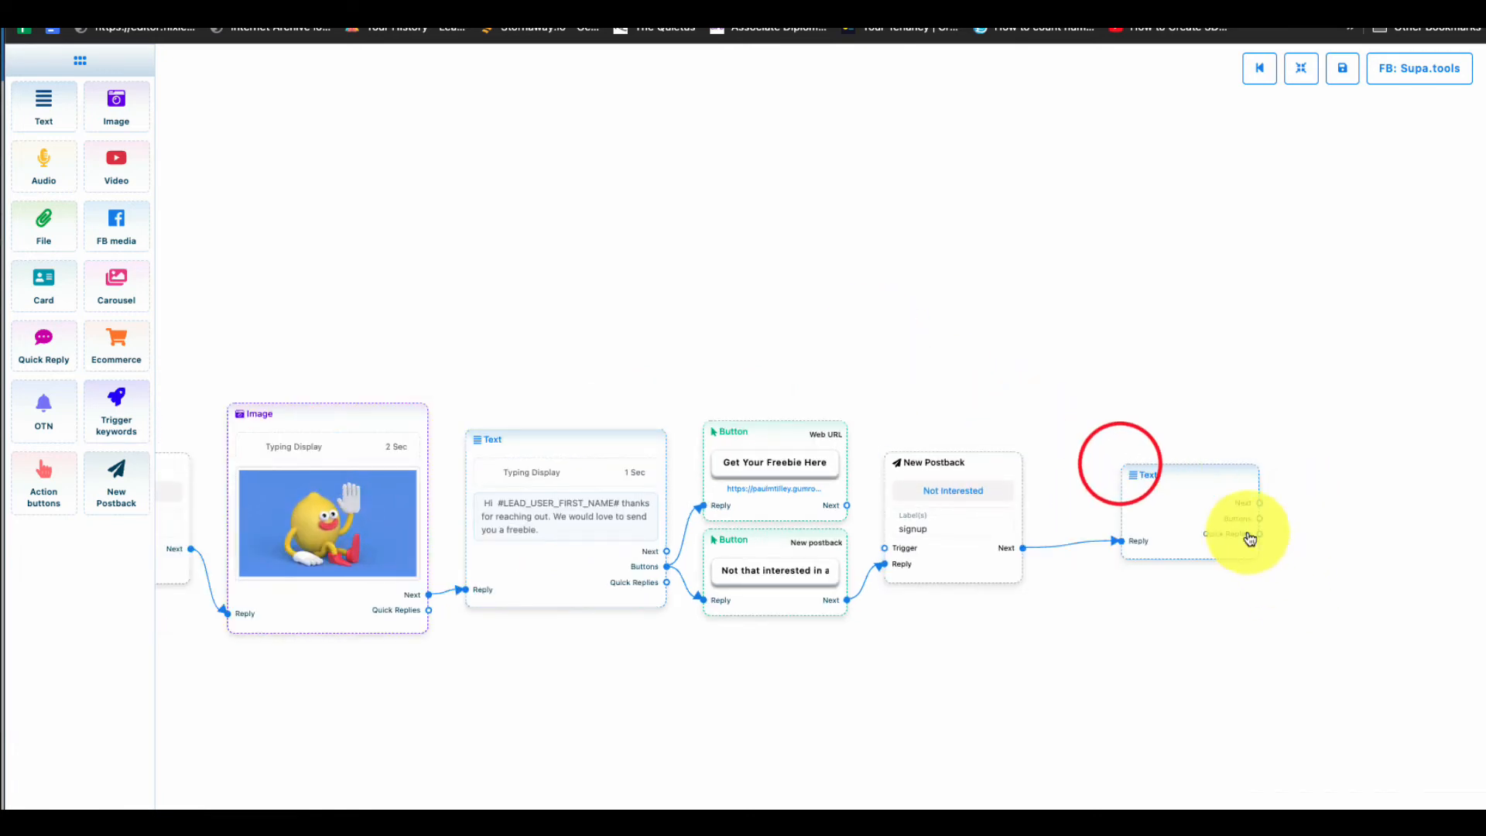
Step: Write the new Text block's reply as "Thats cool how about connecting with us for other great tips and trick?"
left_click(1169, 503)
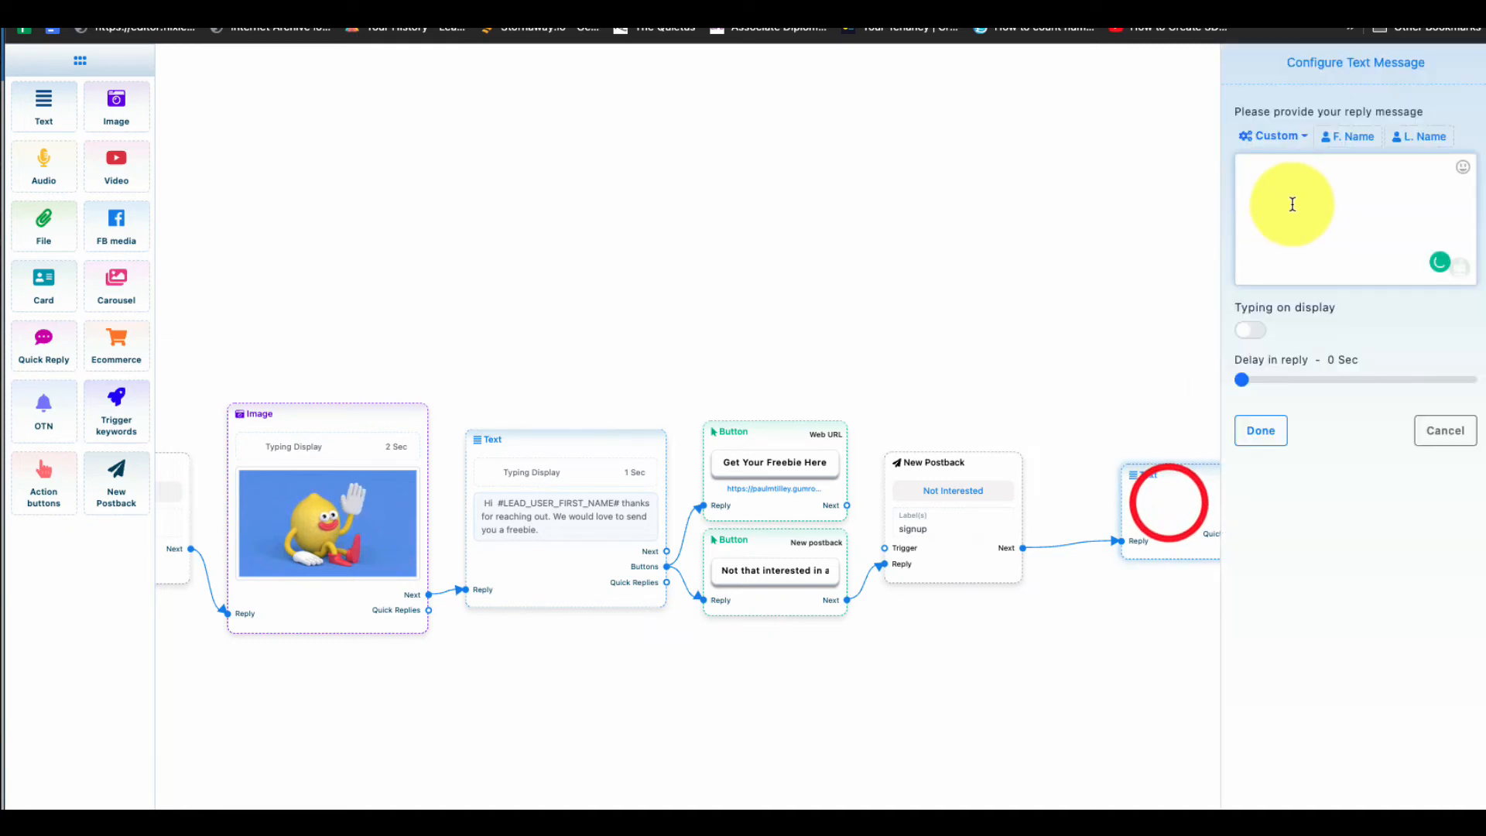
left_click(1288, 199)
type("Thats cool how about connecting")
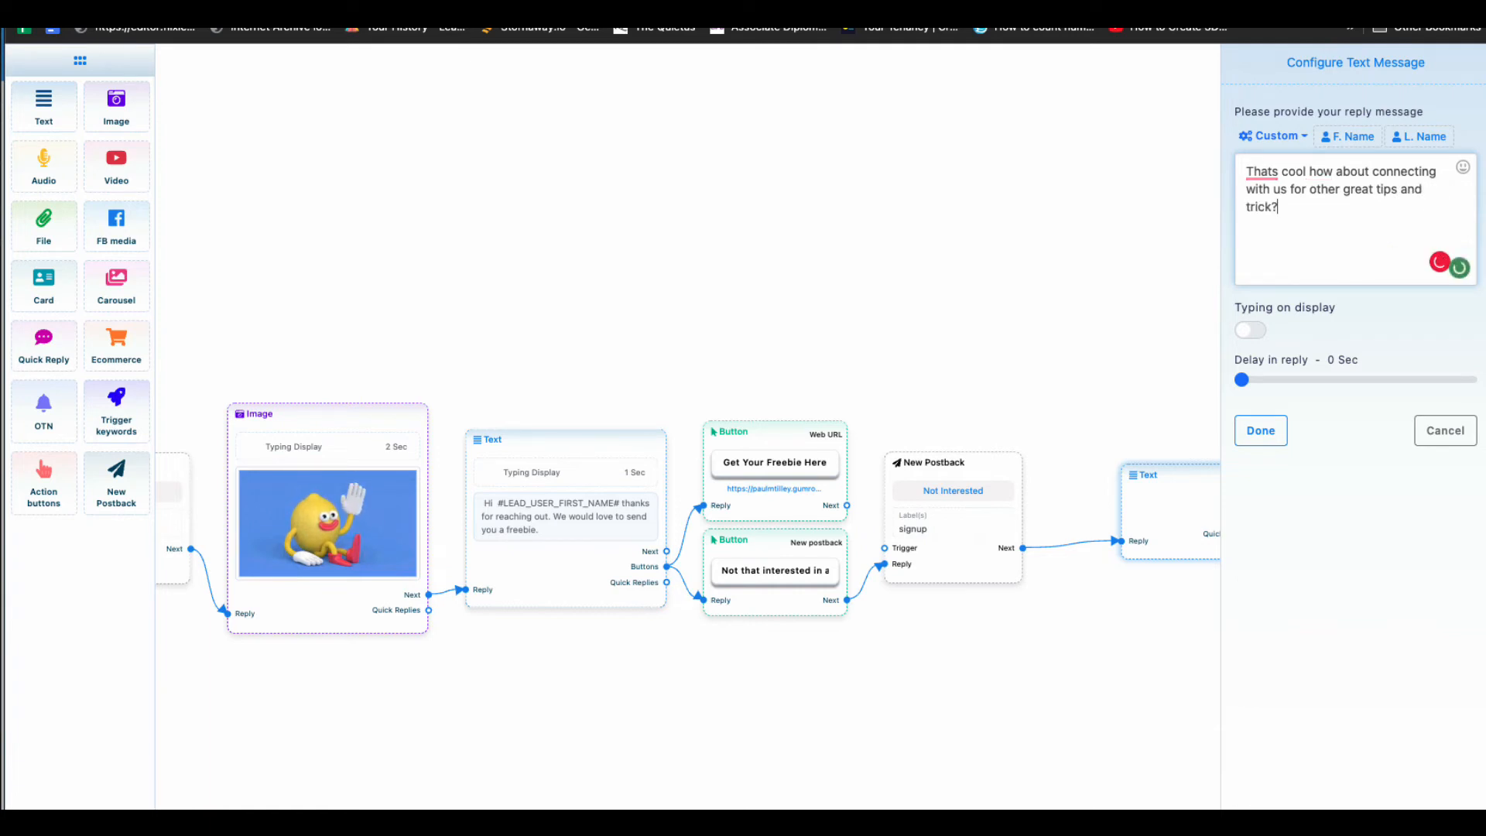
Step: Correct the reply message to read "That's cool. How about connecting with us for other great tips and tricks?"
mouse_move(1277, 172)
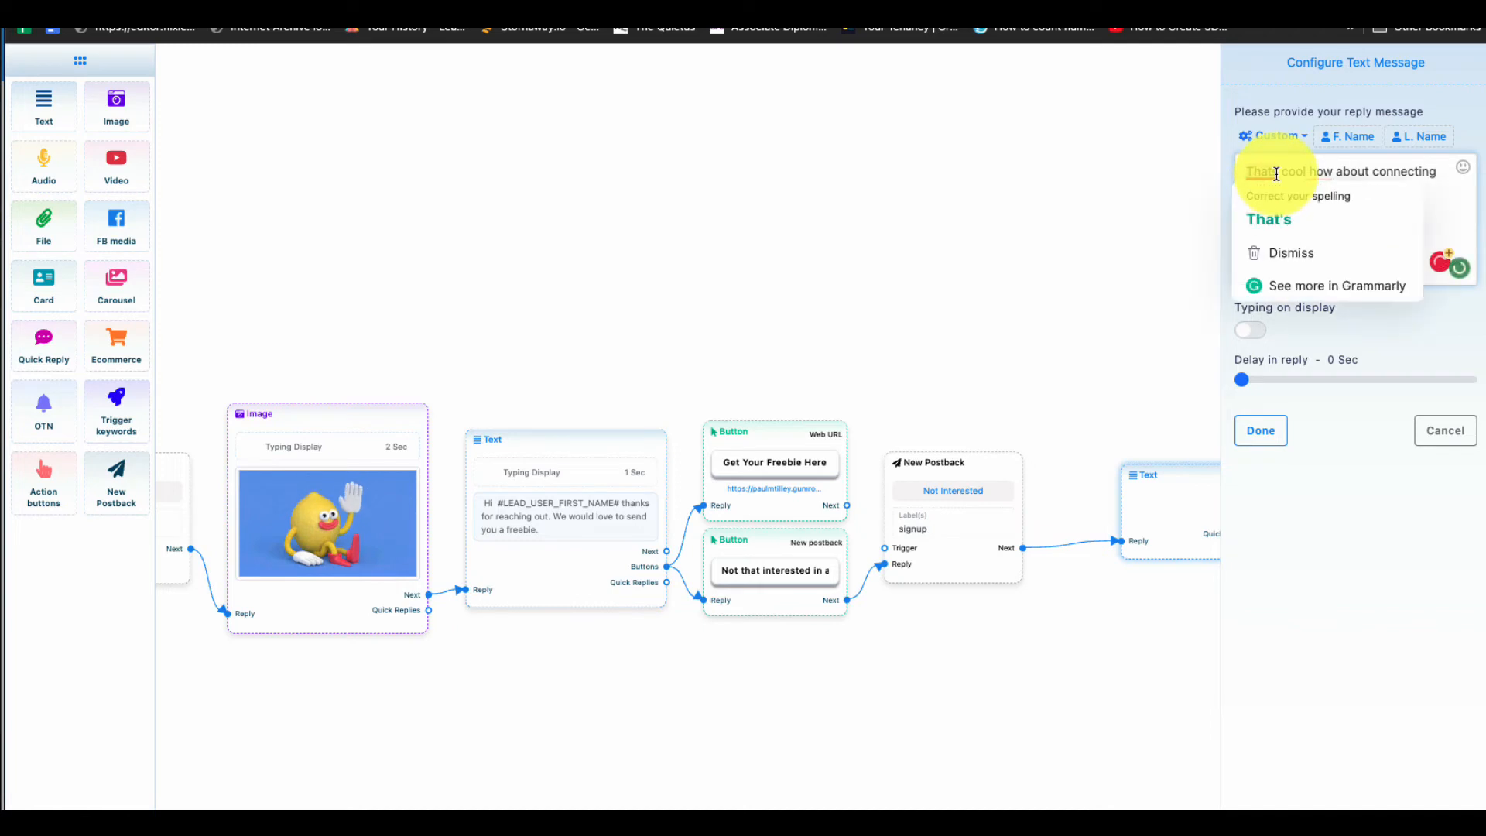
left_click(1279, 204)
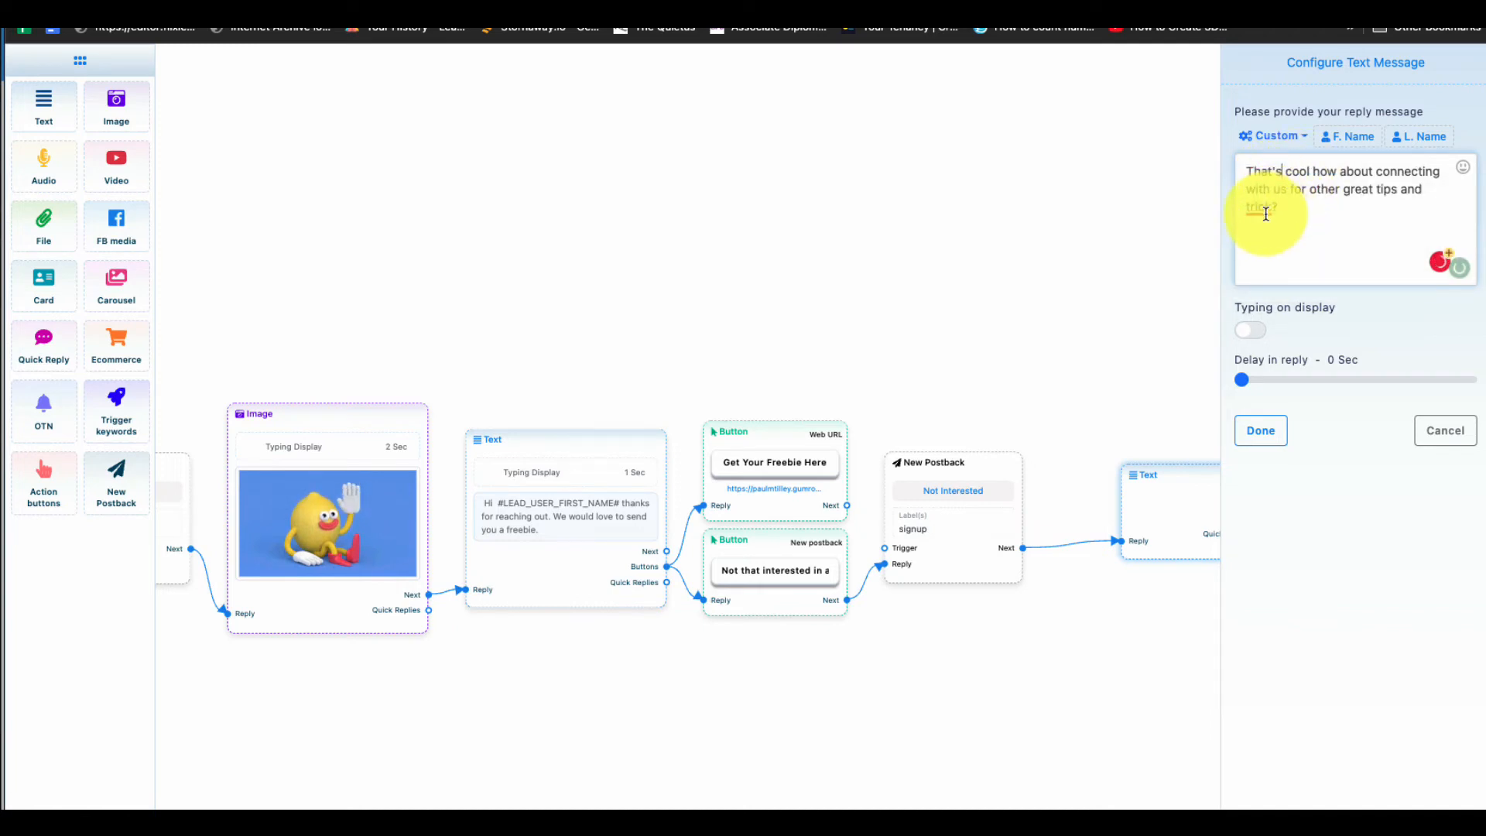
mouse_move(1260, 207)
left_click(1298, 271)
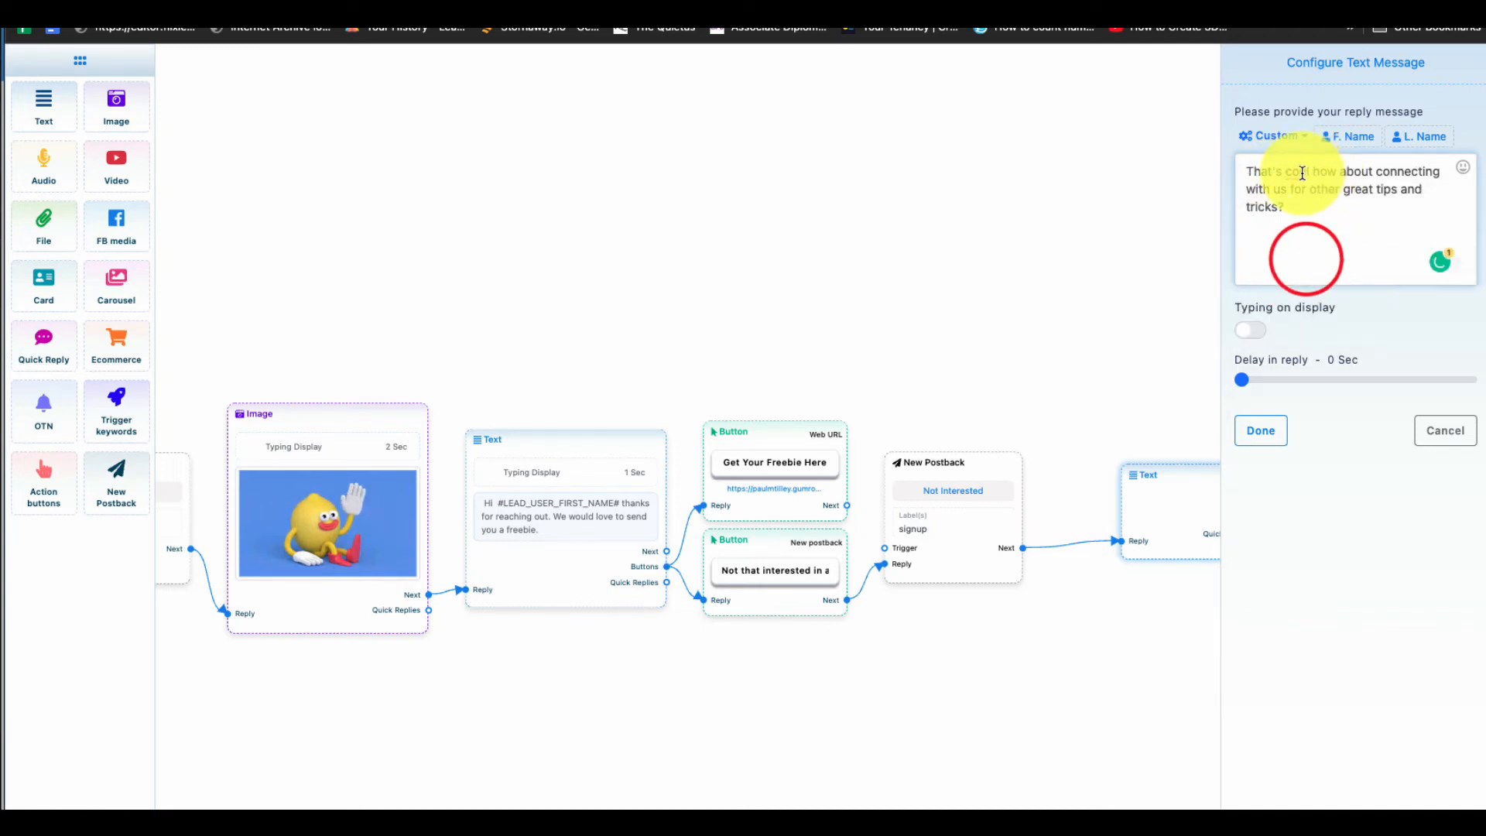
left_click(1302, 214)
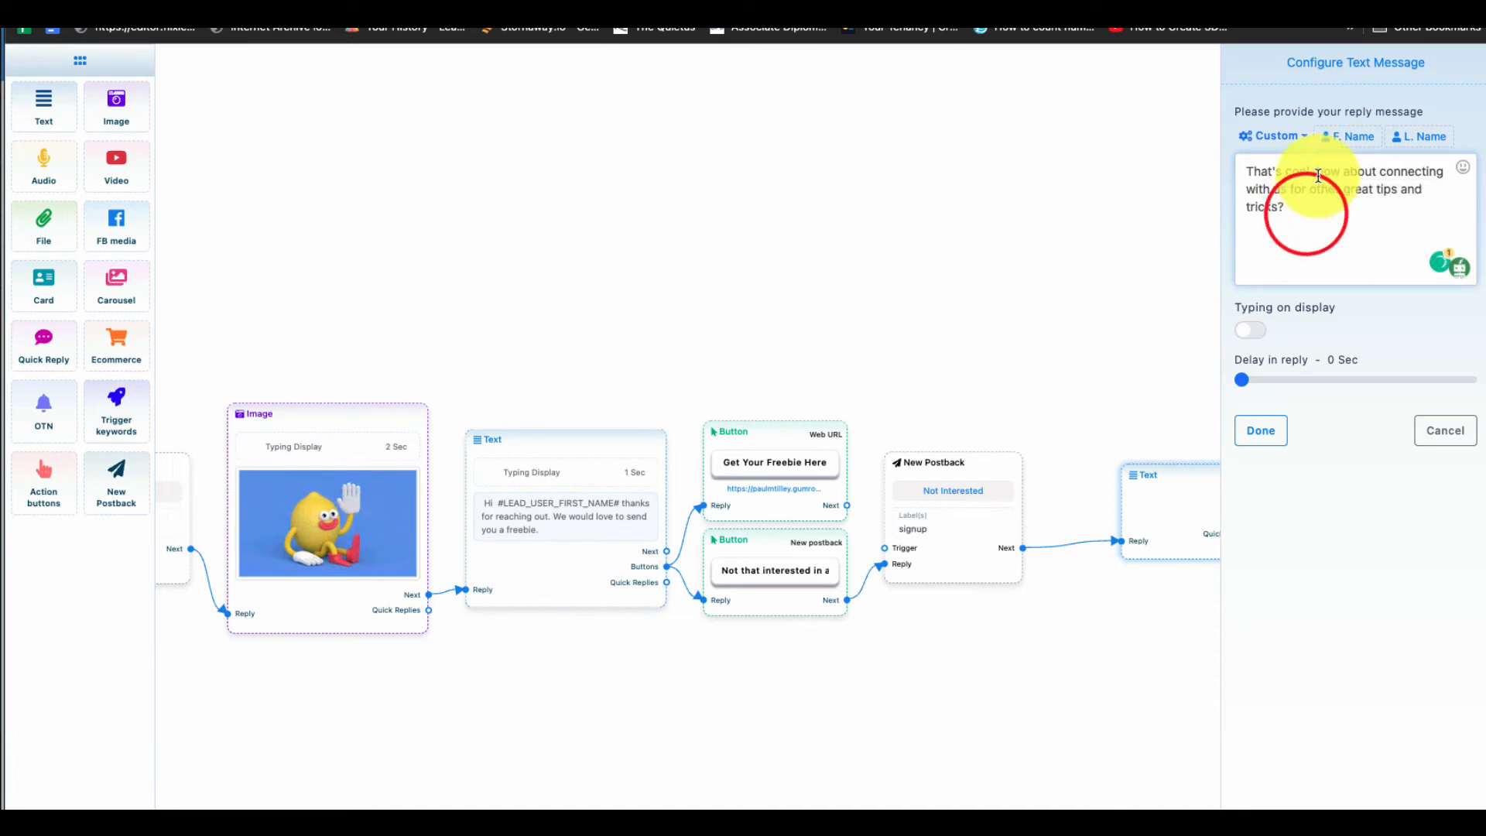
left_click(1324, 171)
key("BackSpace")
type("H")
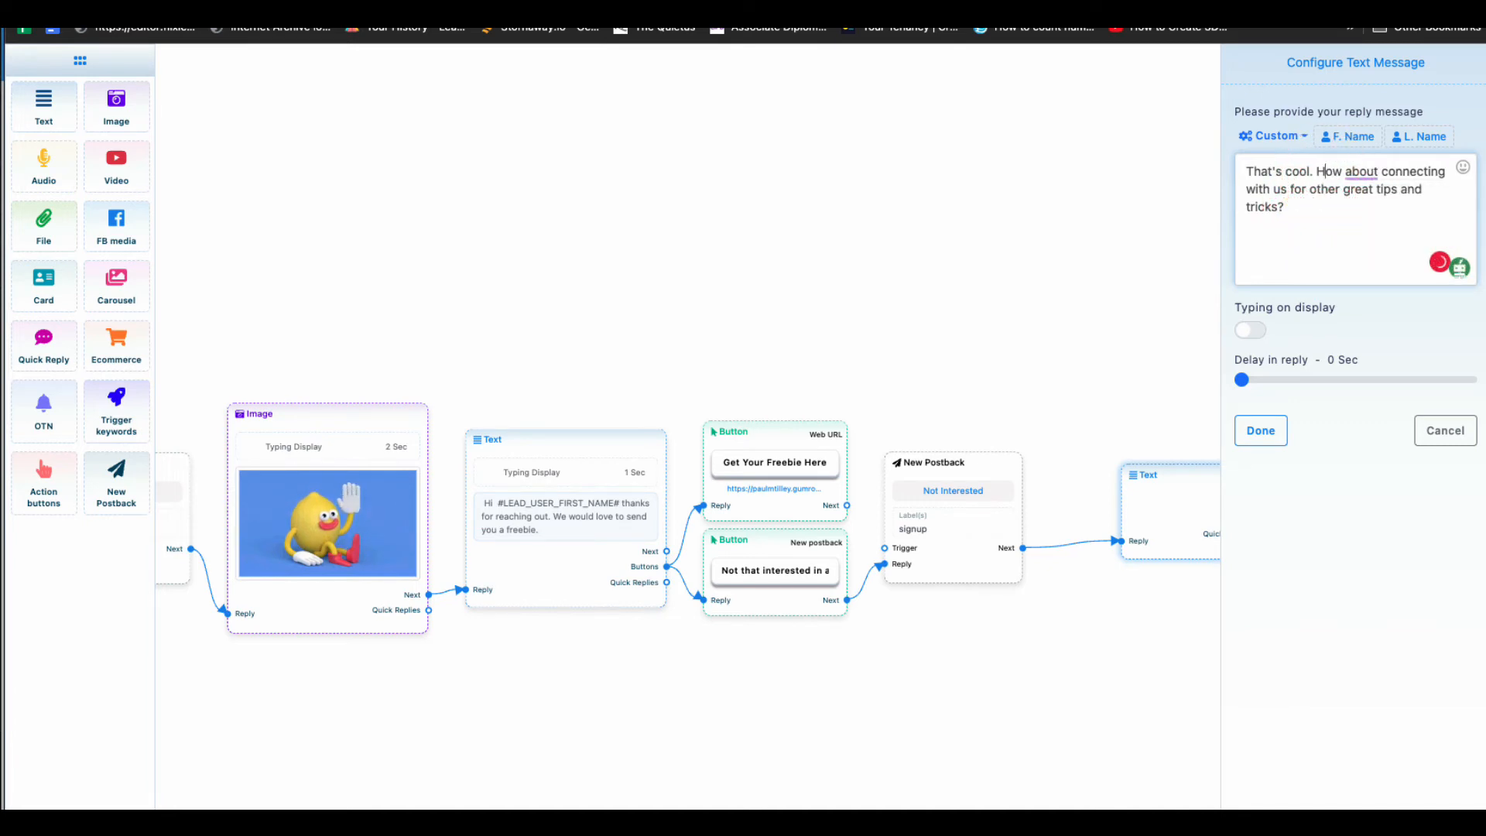
Step: Enable typing display with a 2-second reply delay for the follow-up text, apply it and rearrange the flow
left_click(1259, 333)
left_click(1250, 379)
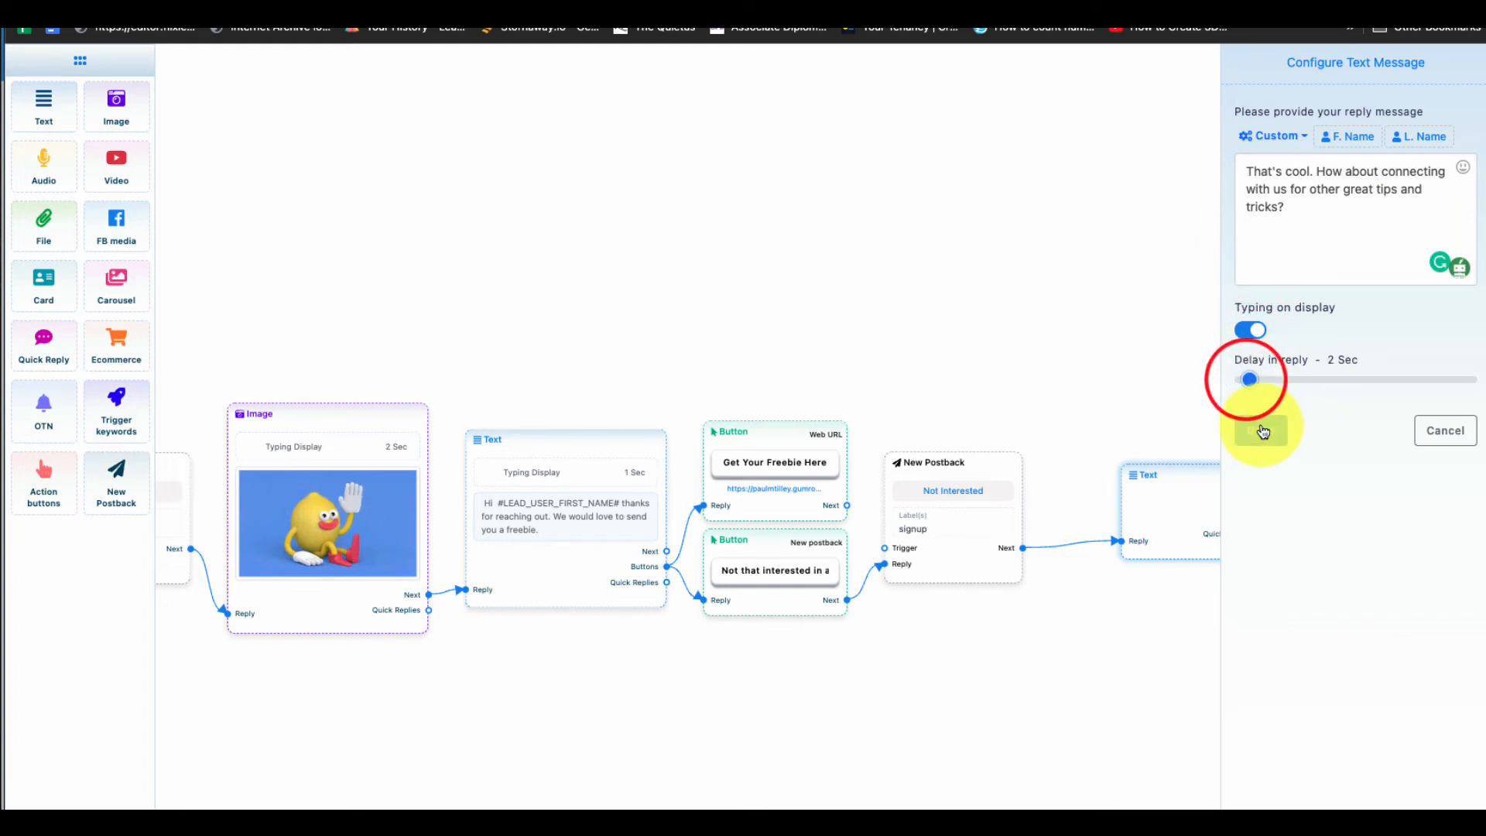
left_click(1261, 431)
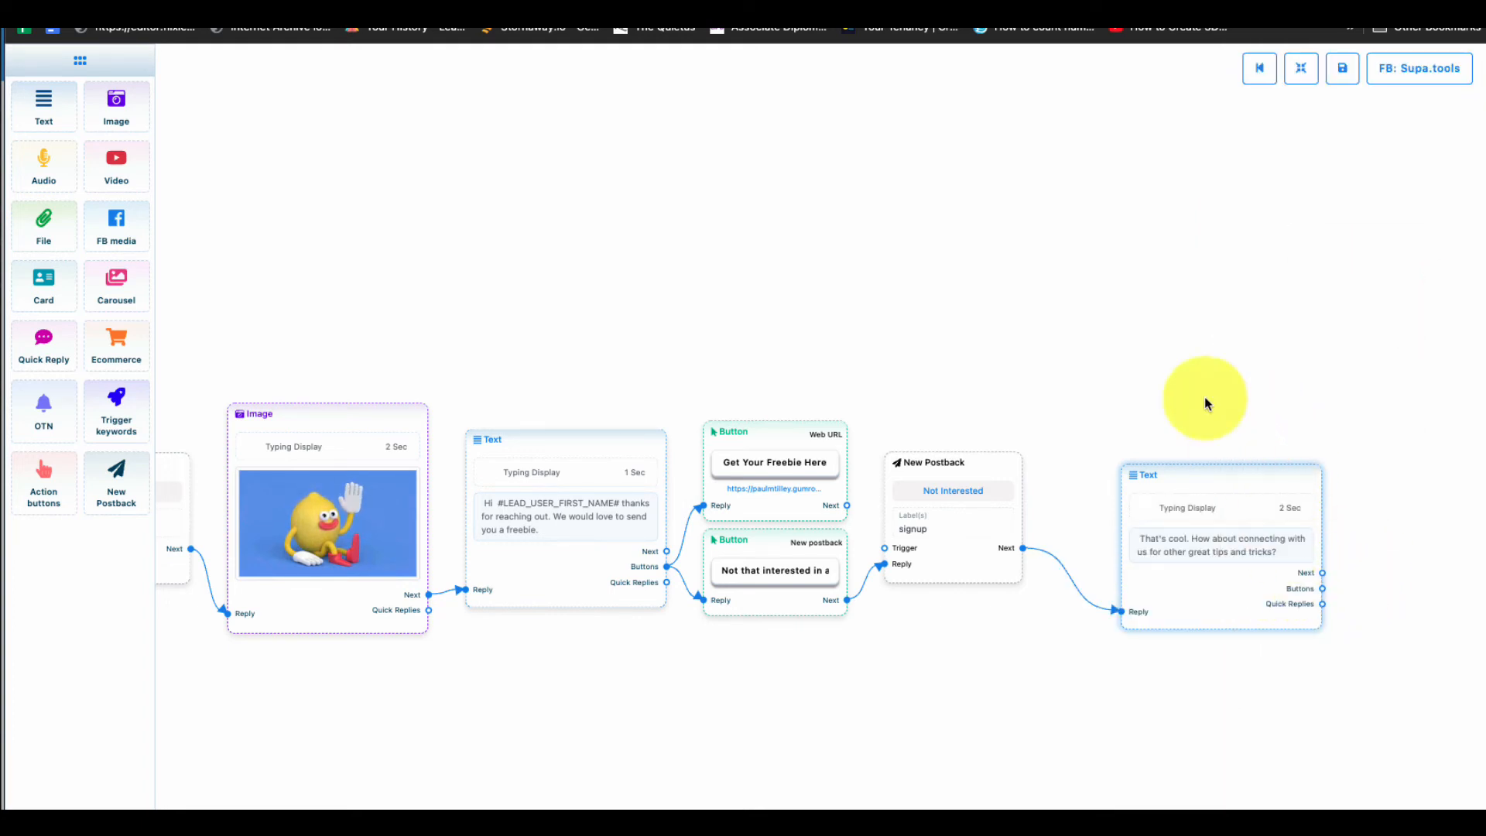
left_click(1305, 71)
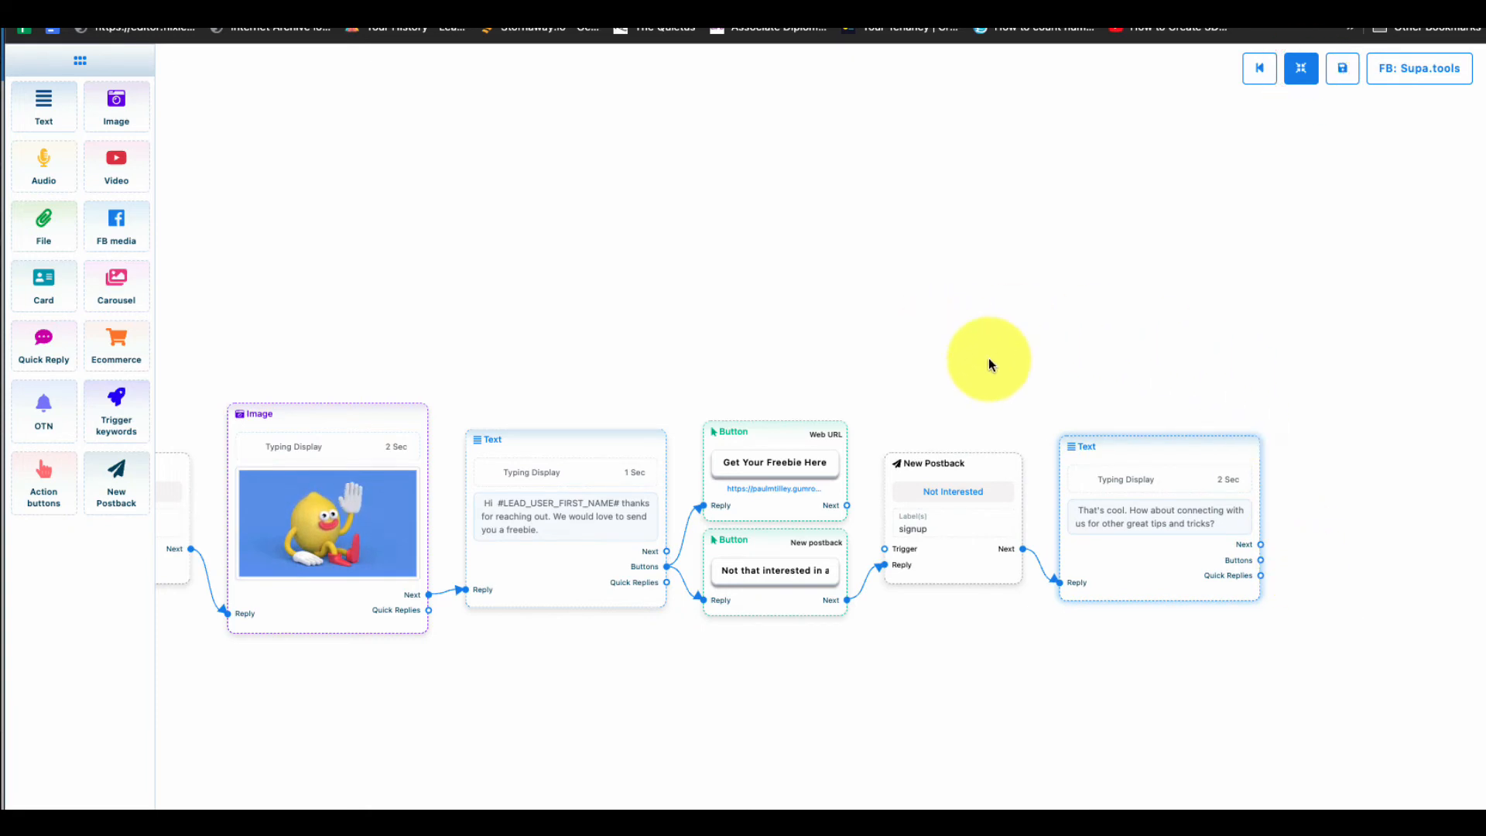
Step: Add a button to the follow-up Text block's Buttons output and set its type to User phone
left_click(1261, 559)
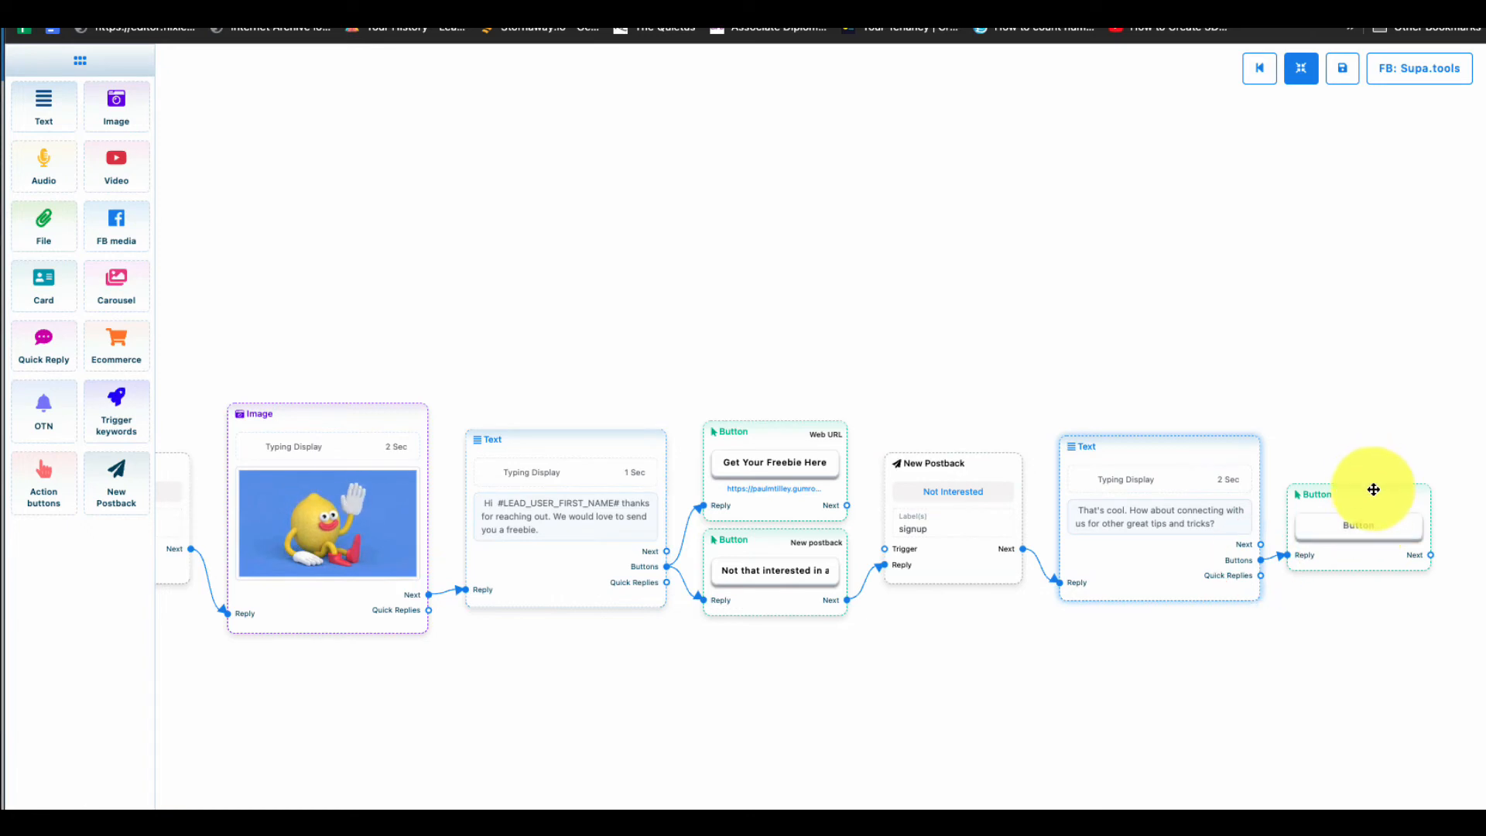
left_click(1373, 489)
left_click(1360, 189)
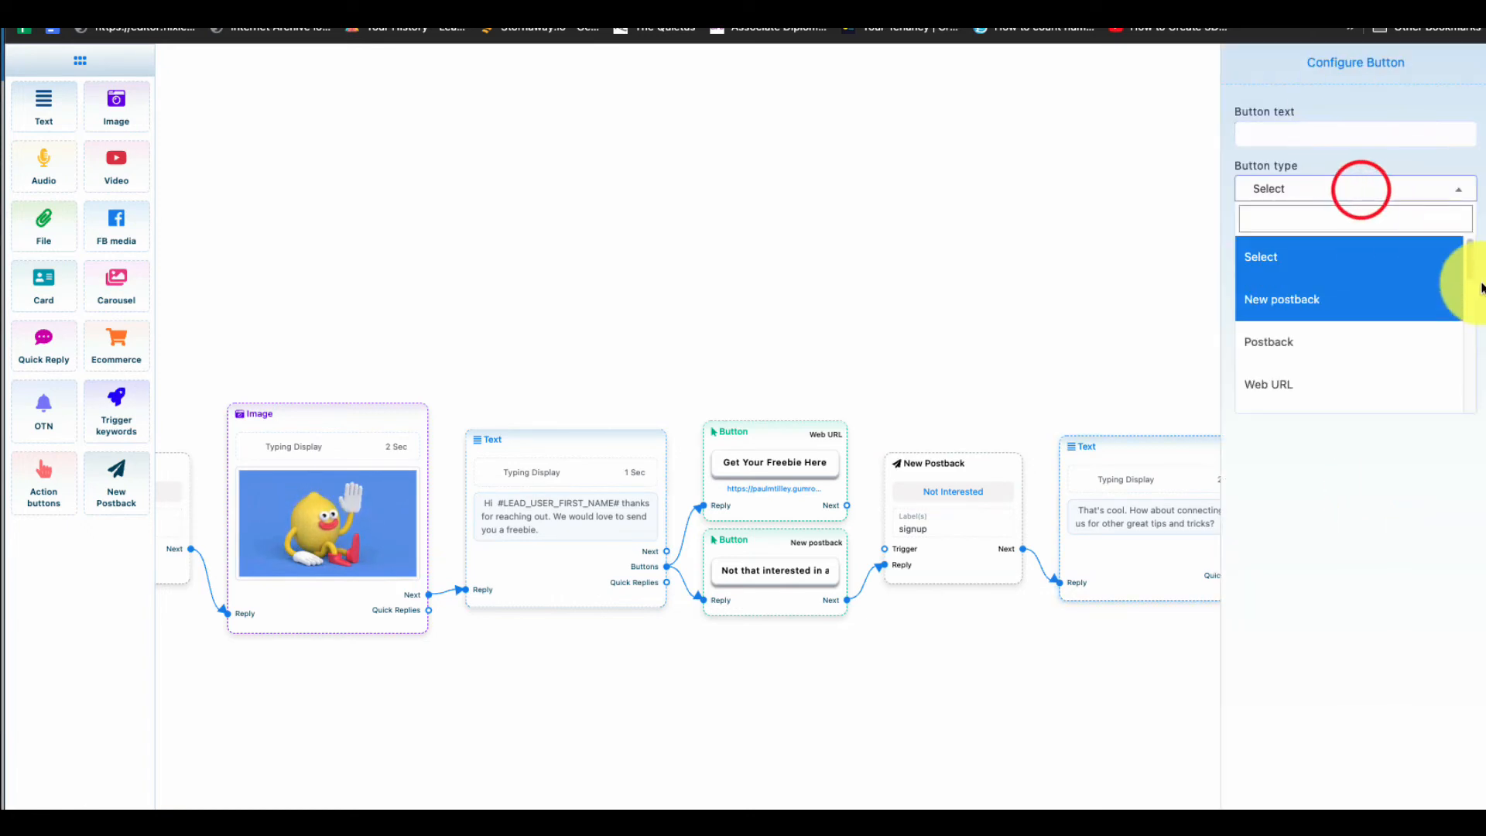
left_click_drag(1467, 262, 1455, 346)
left_click(1374, 314)
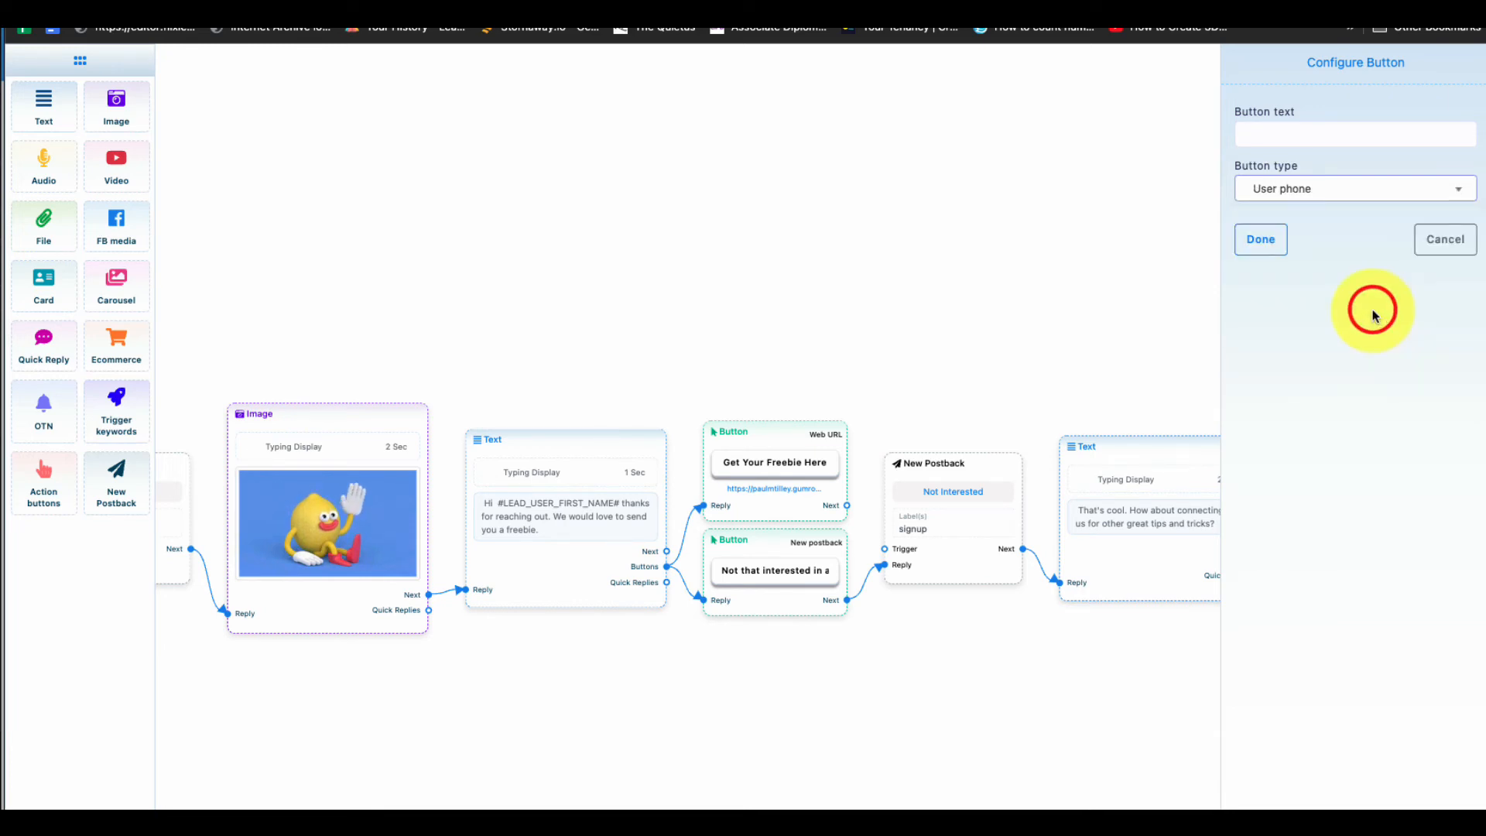
Step: Label the User phone button "Tell us your phone number" and apply its configuration
left_click(1337, 134)
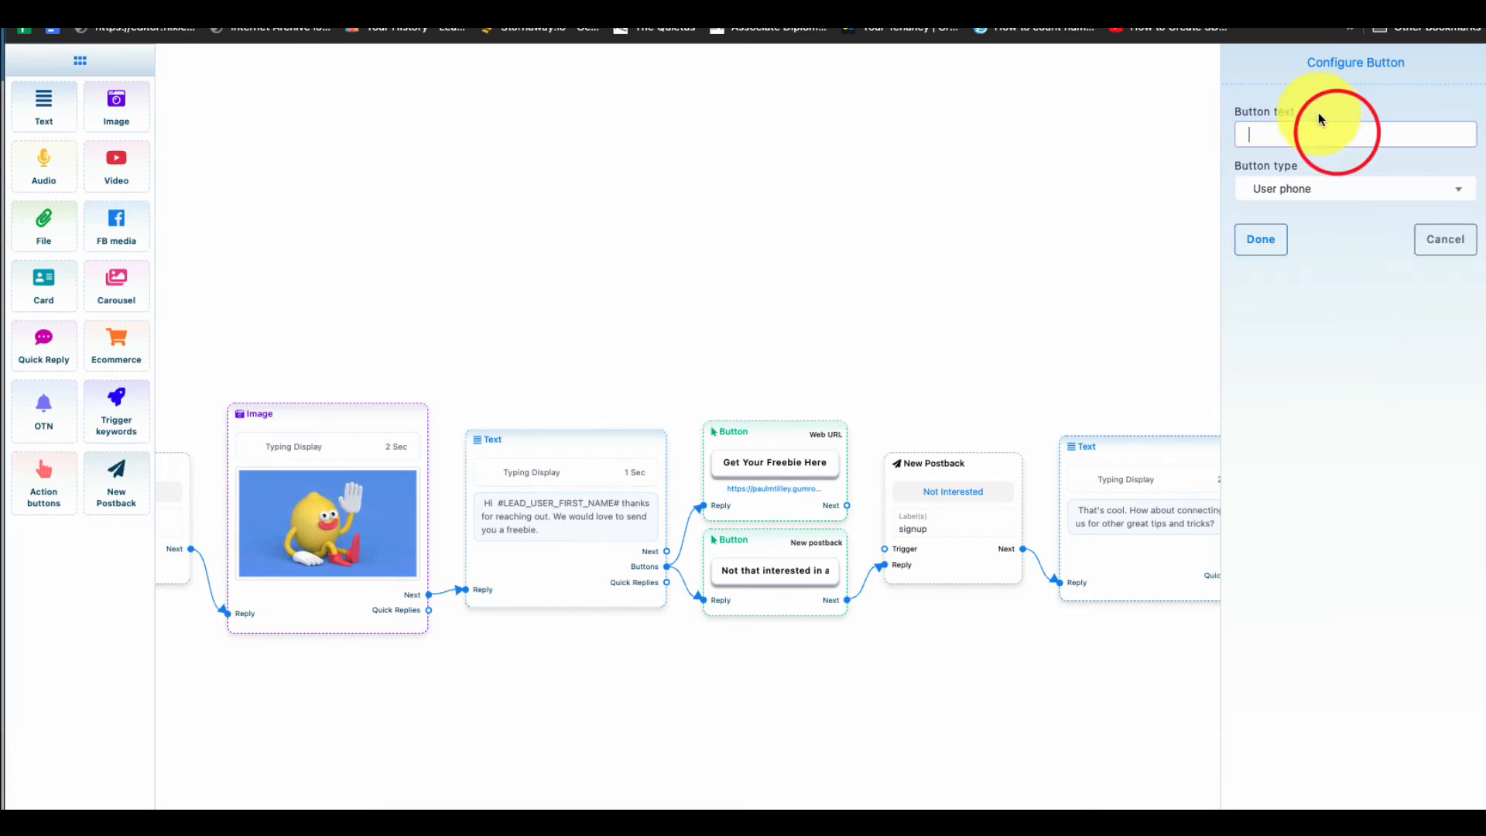
type("Tell us your phone number")
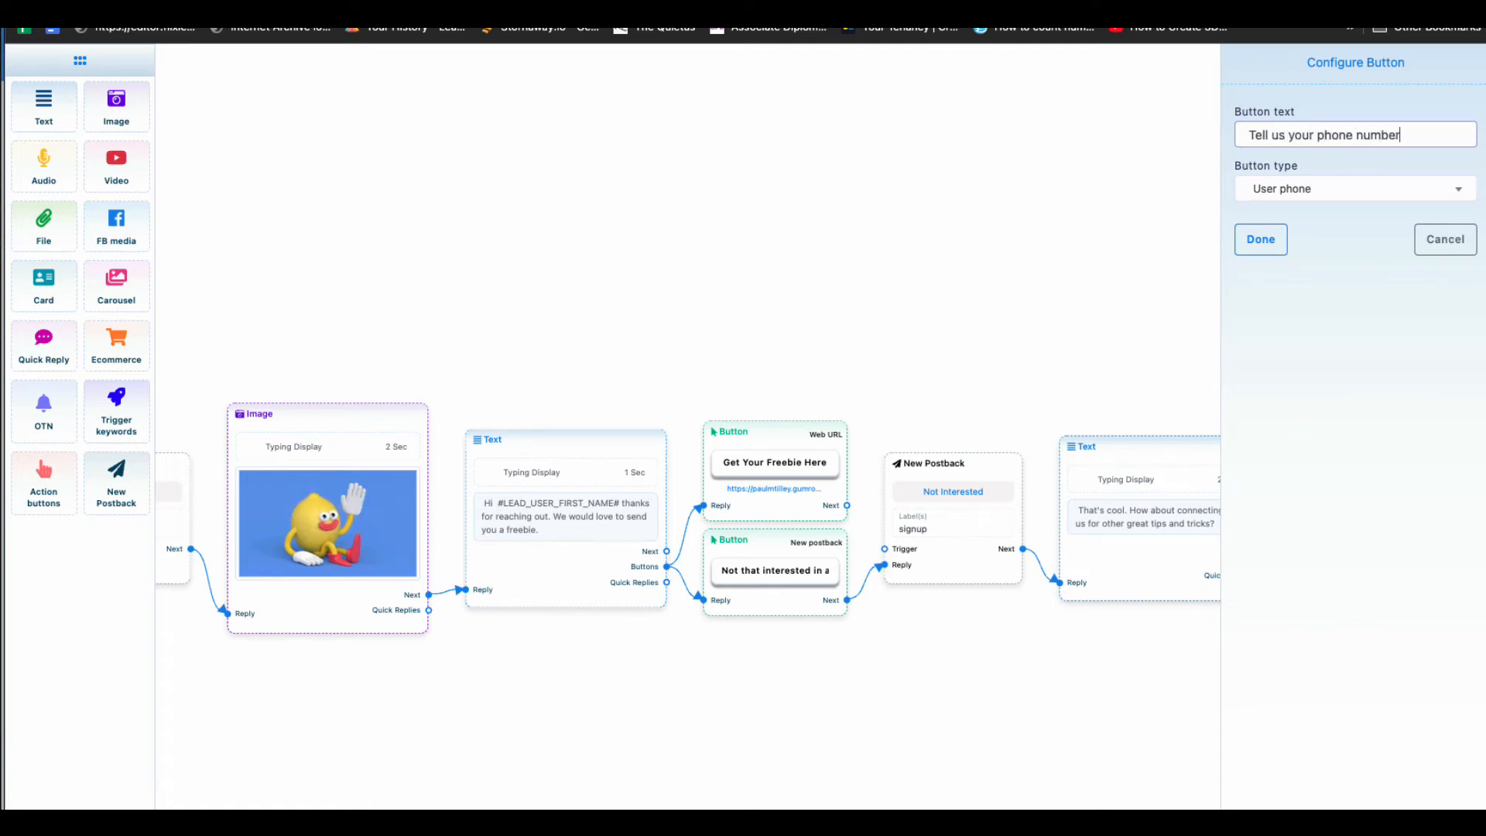
left_click(1261, 238)
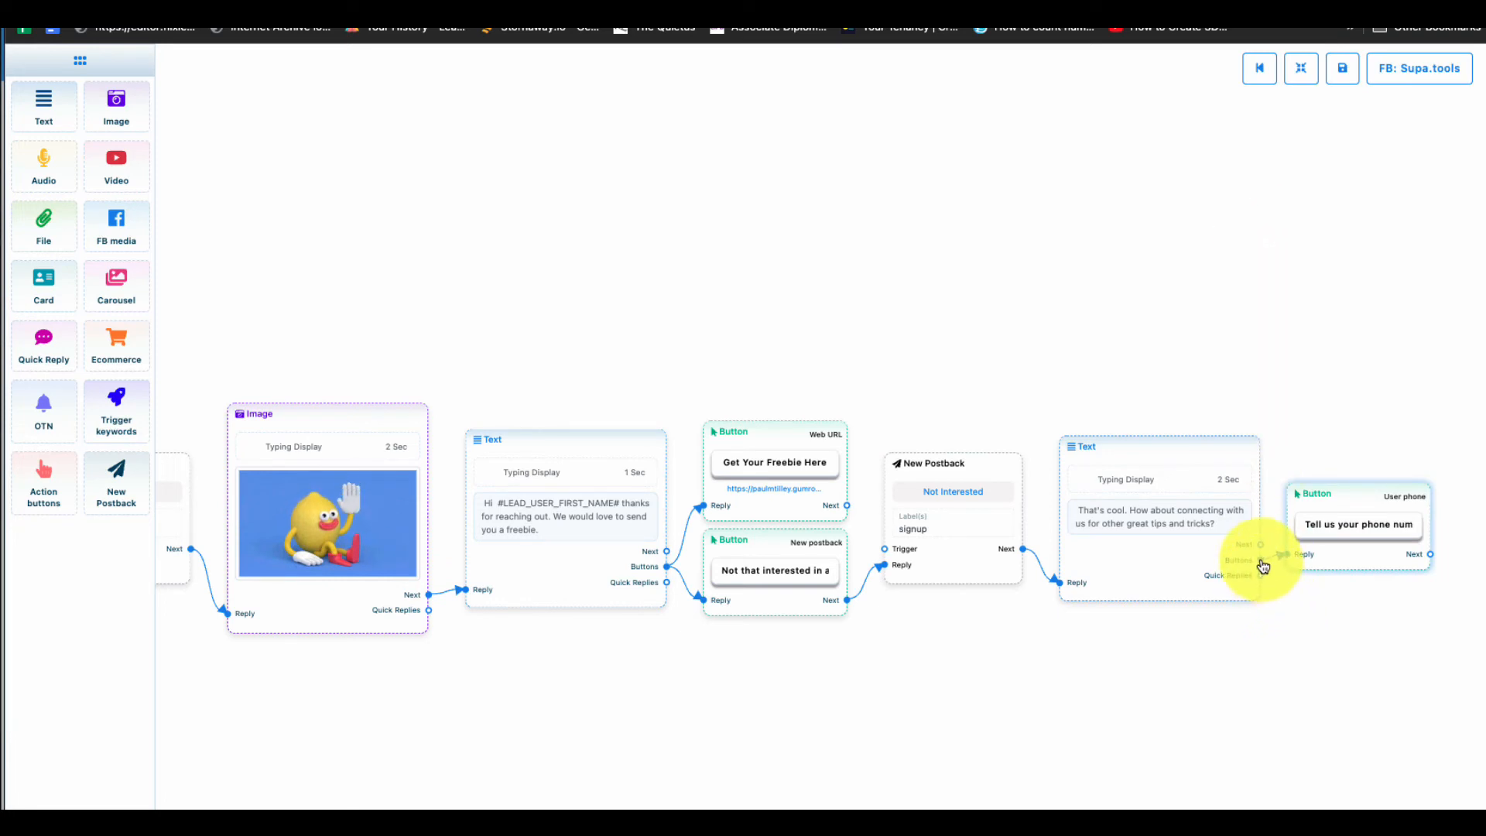
Step: Add a second button to the follow-up Text block, labelled "Whats your email address?" with type User email, and apply it
left_click_drag(1263, 564, 1326, 601)
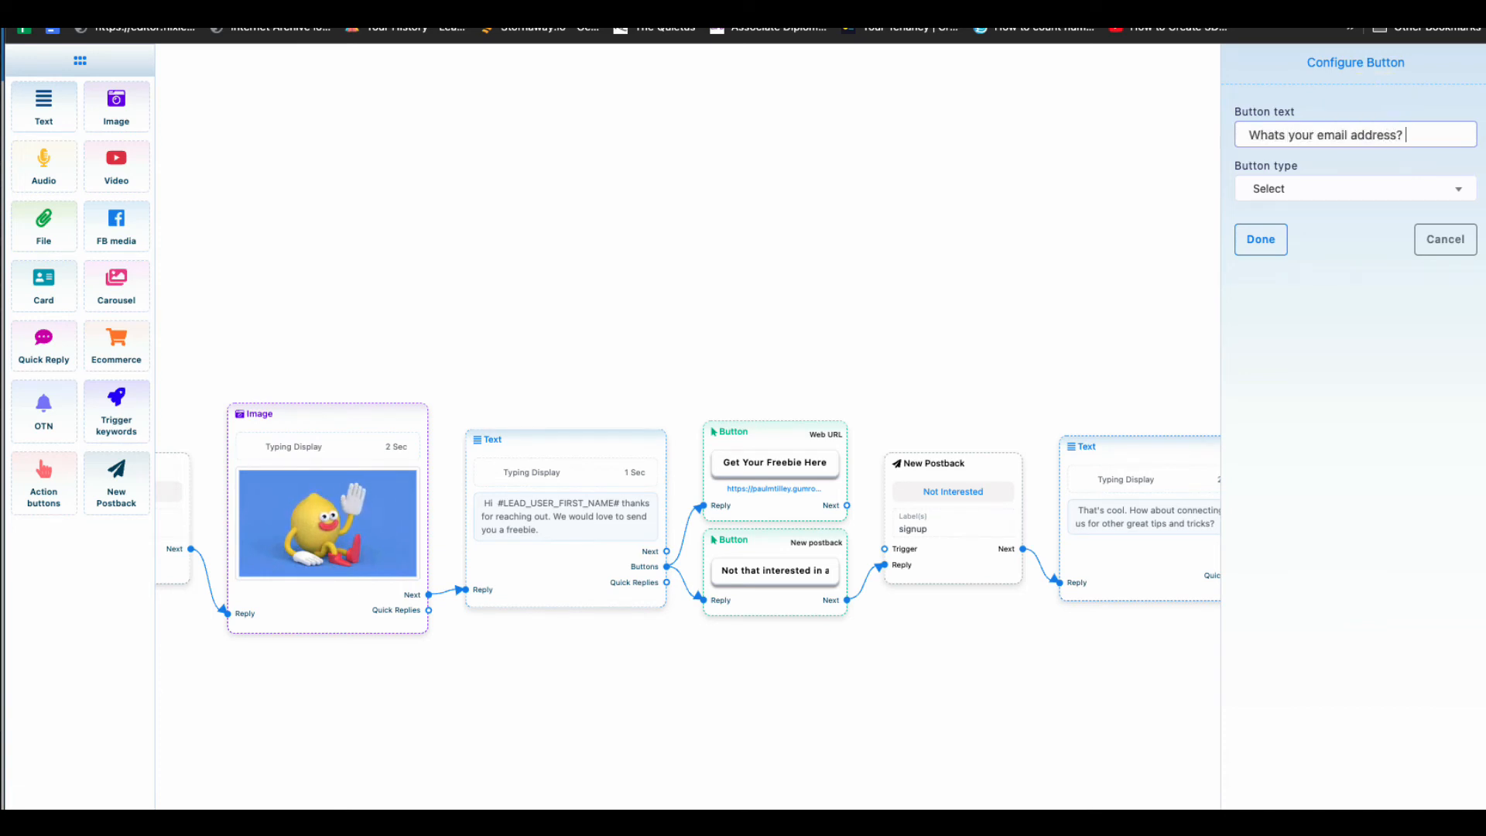
left_click(1372, 189)
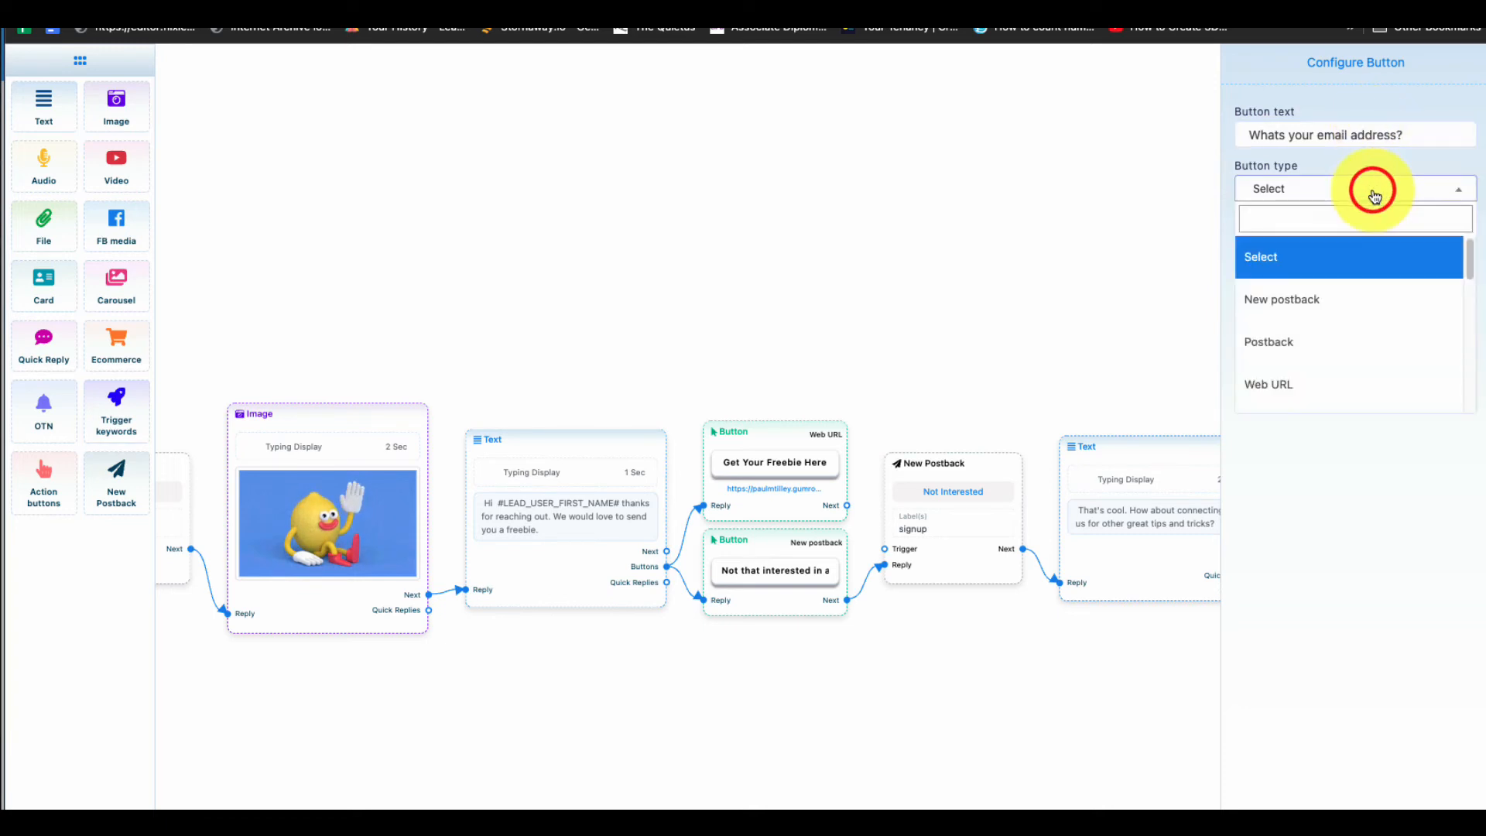
left_click_drag(1465, 257, 1463, 332)
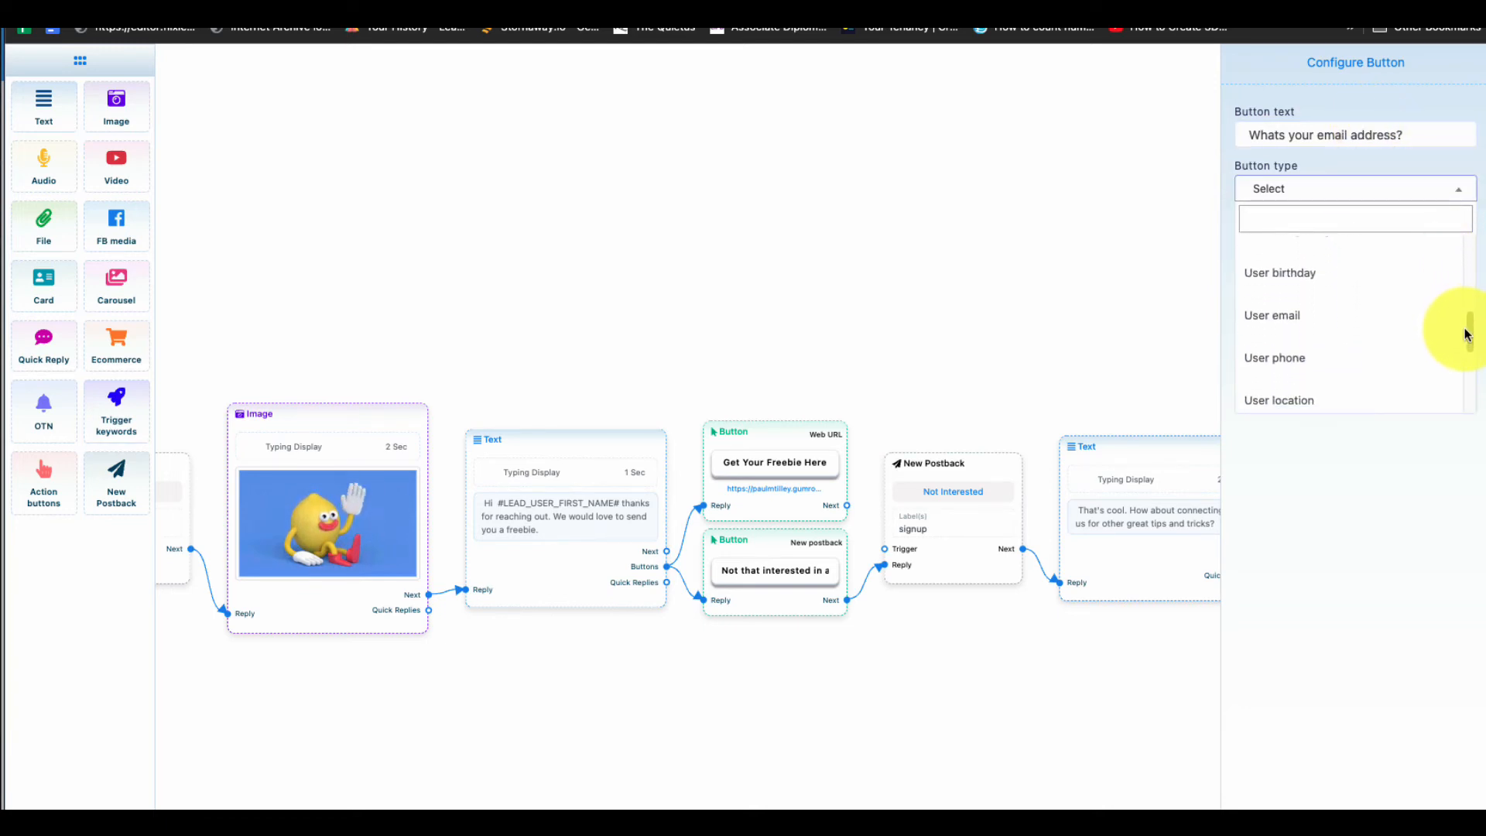
left_click(1441, 326)
left_click(1240, 234)
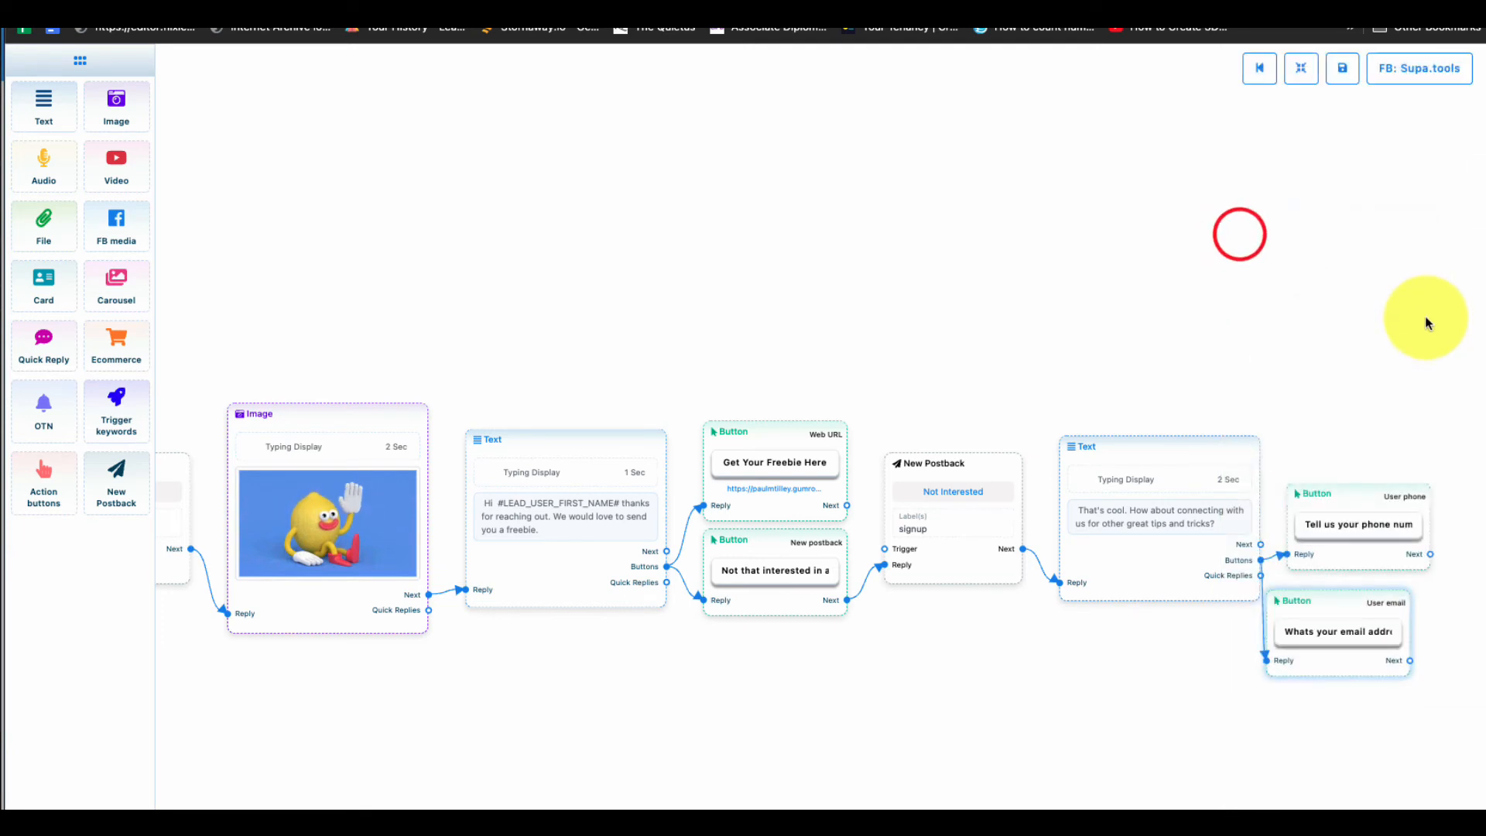
Step: Rearrange the flow's blocks and save the bot flow
left_click(1298, 68)
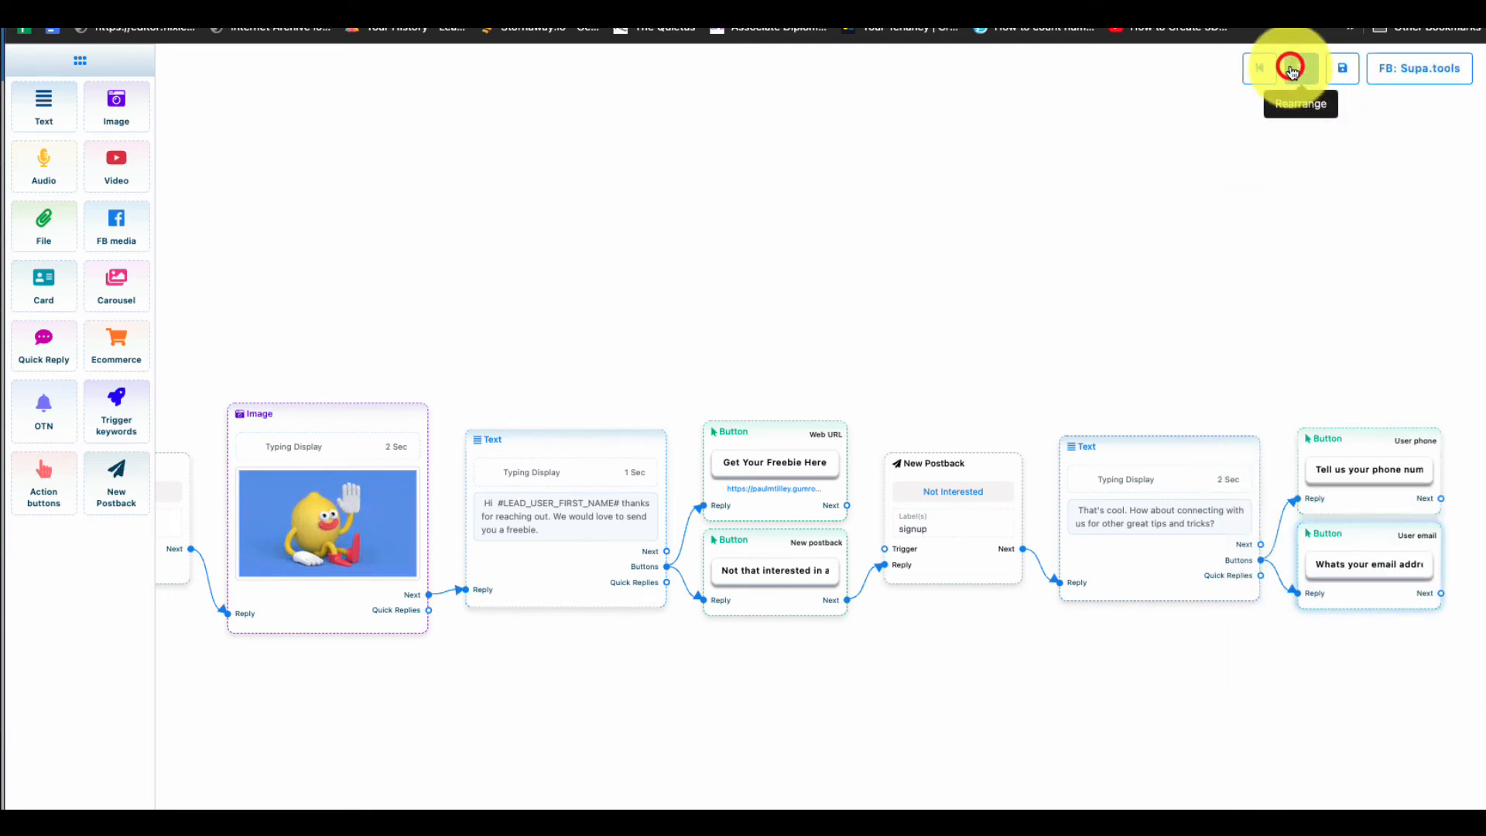
left_click(1343, 67)
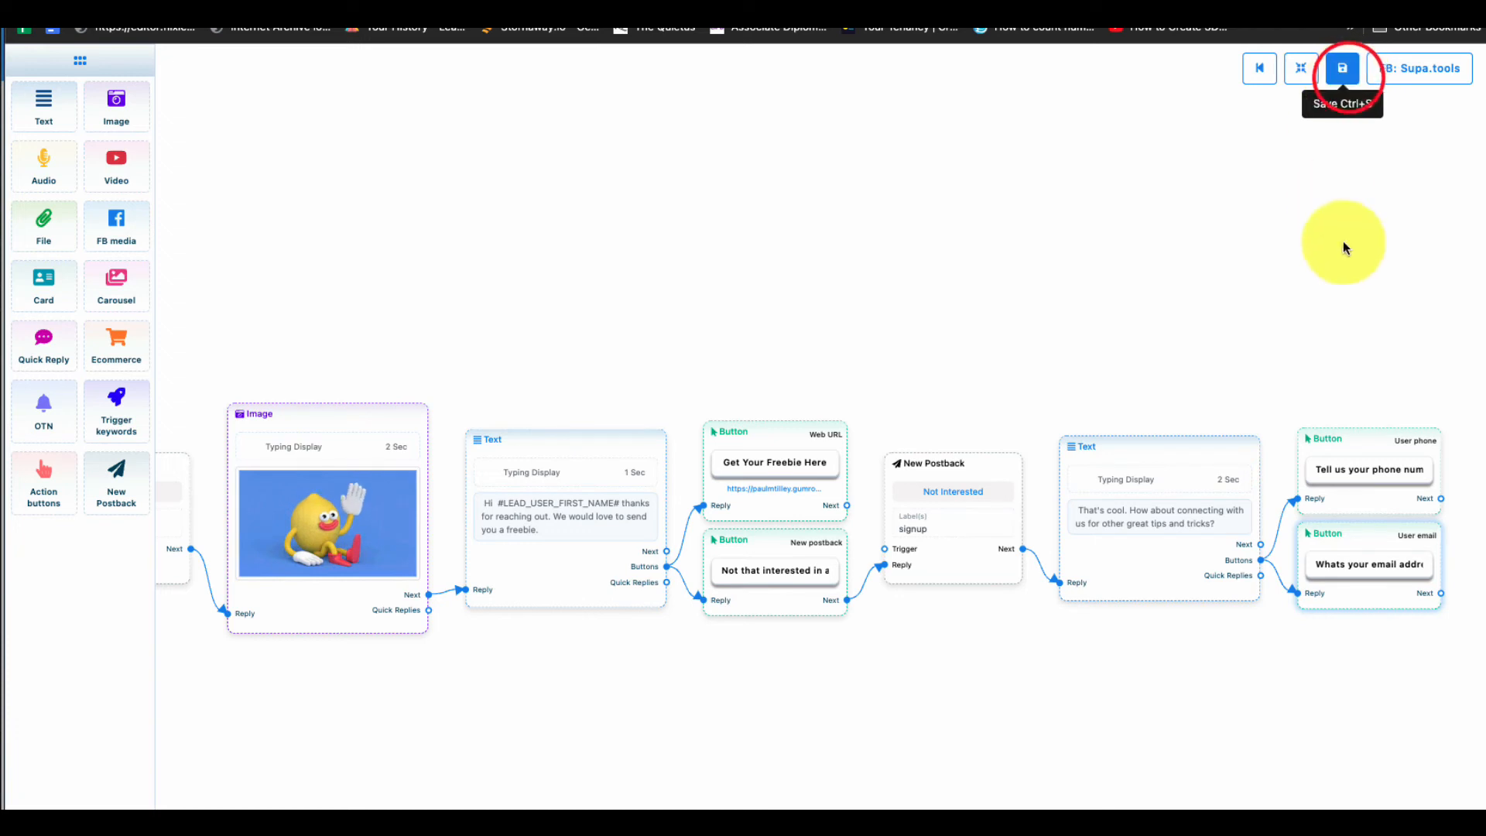
left_click(1346, 70)
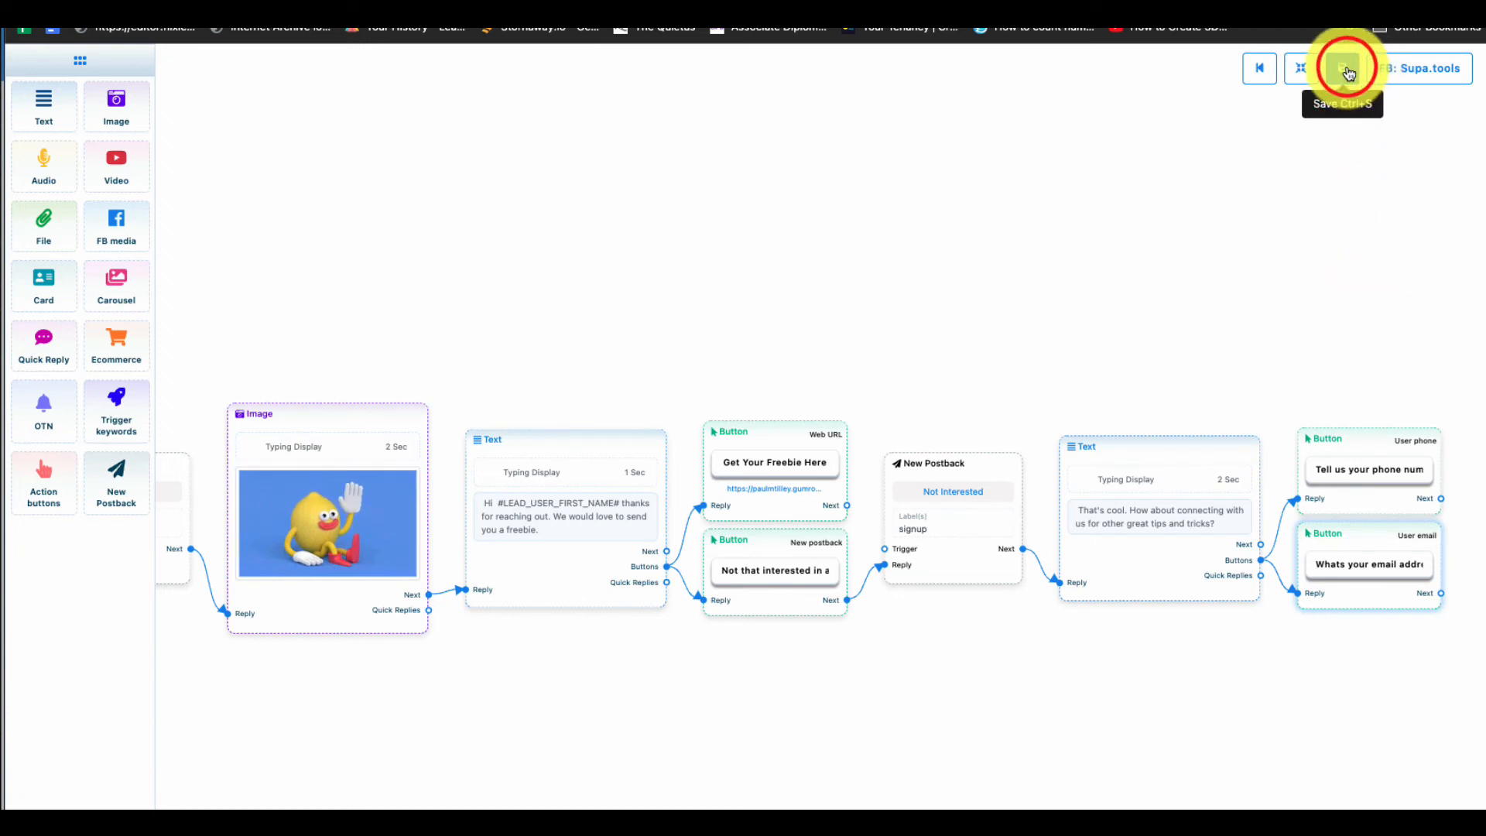
left_click(1206, 207)
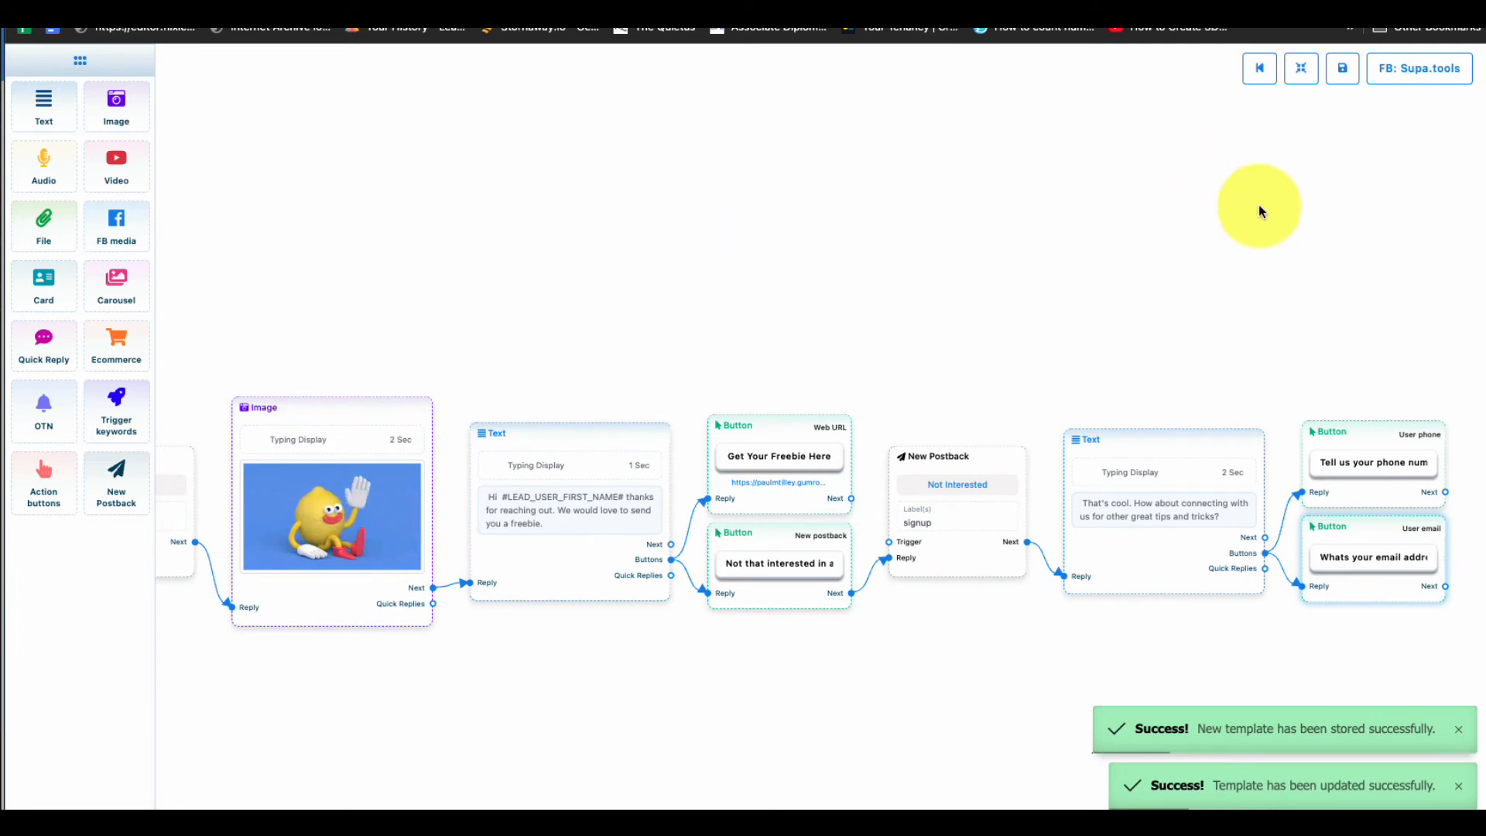
Step: Review the bot flow from the trigger keywords through to the phone and email buttons, and rearrange its blocks
left_click(1431, 71)
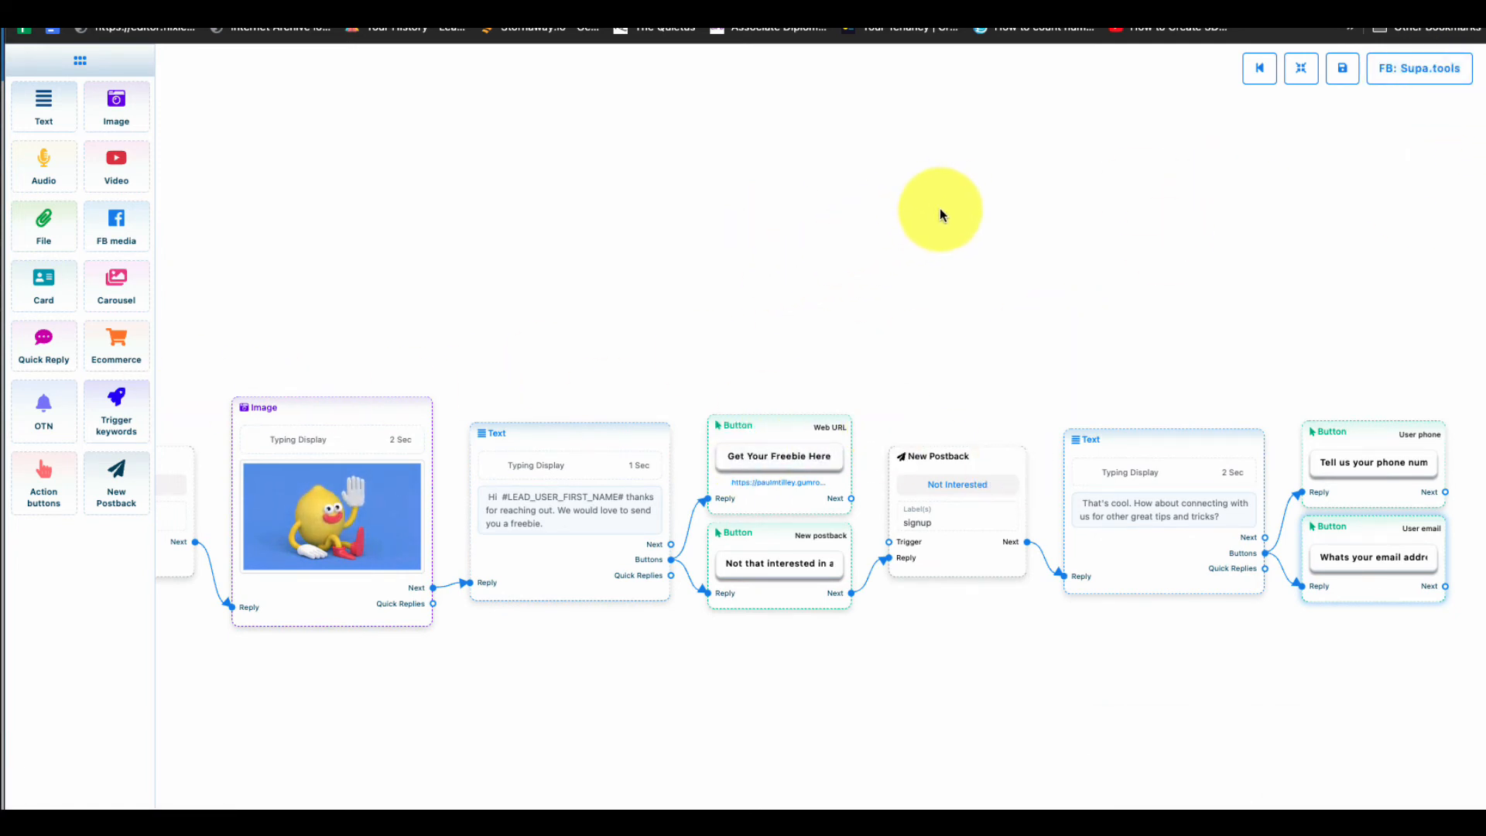
left_click_drag(479, 274, 879, 227)
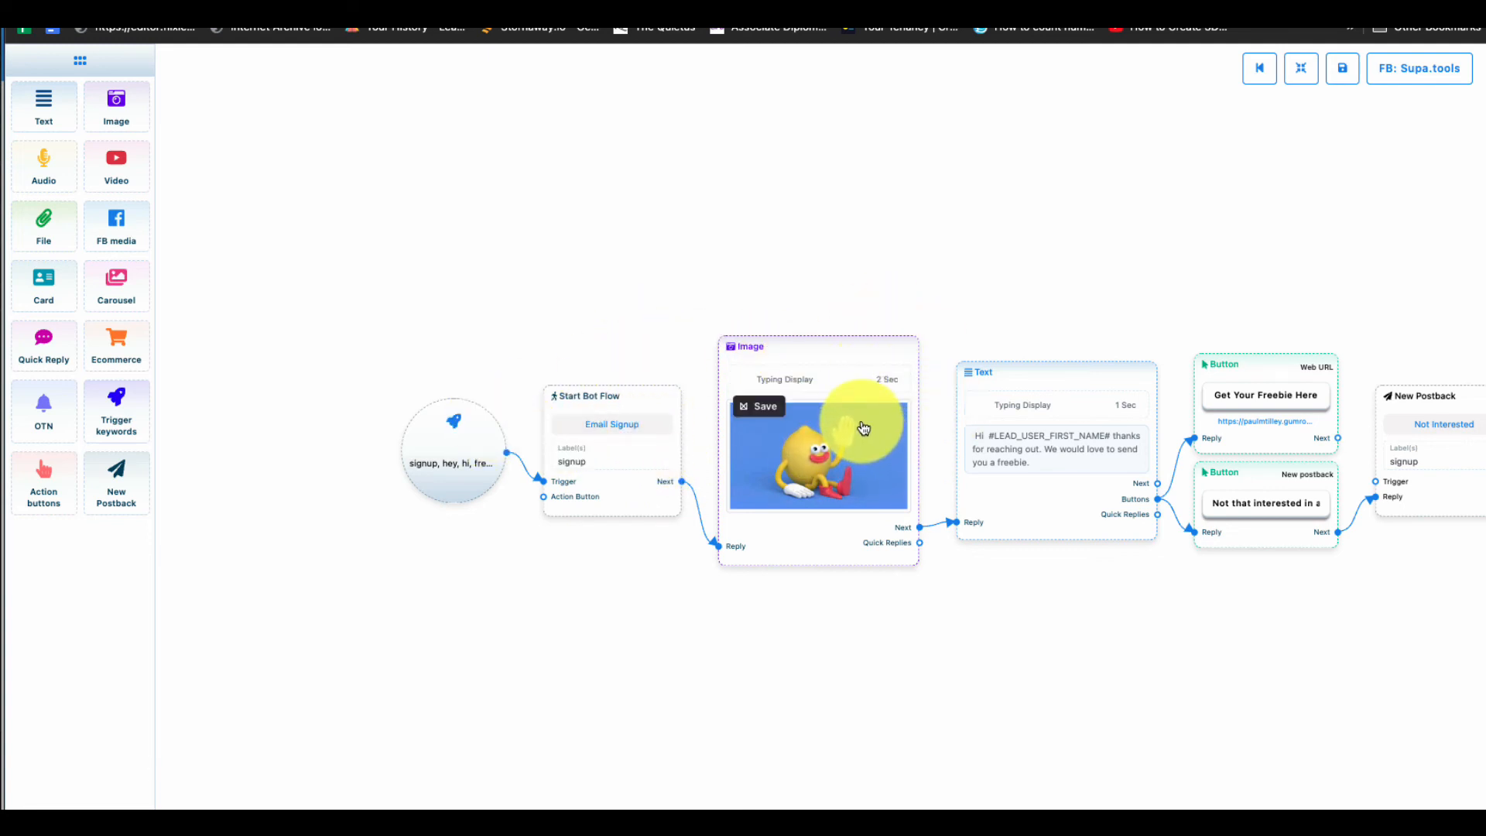
left_click_drag(1065, 244, 829, 183)
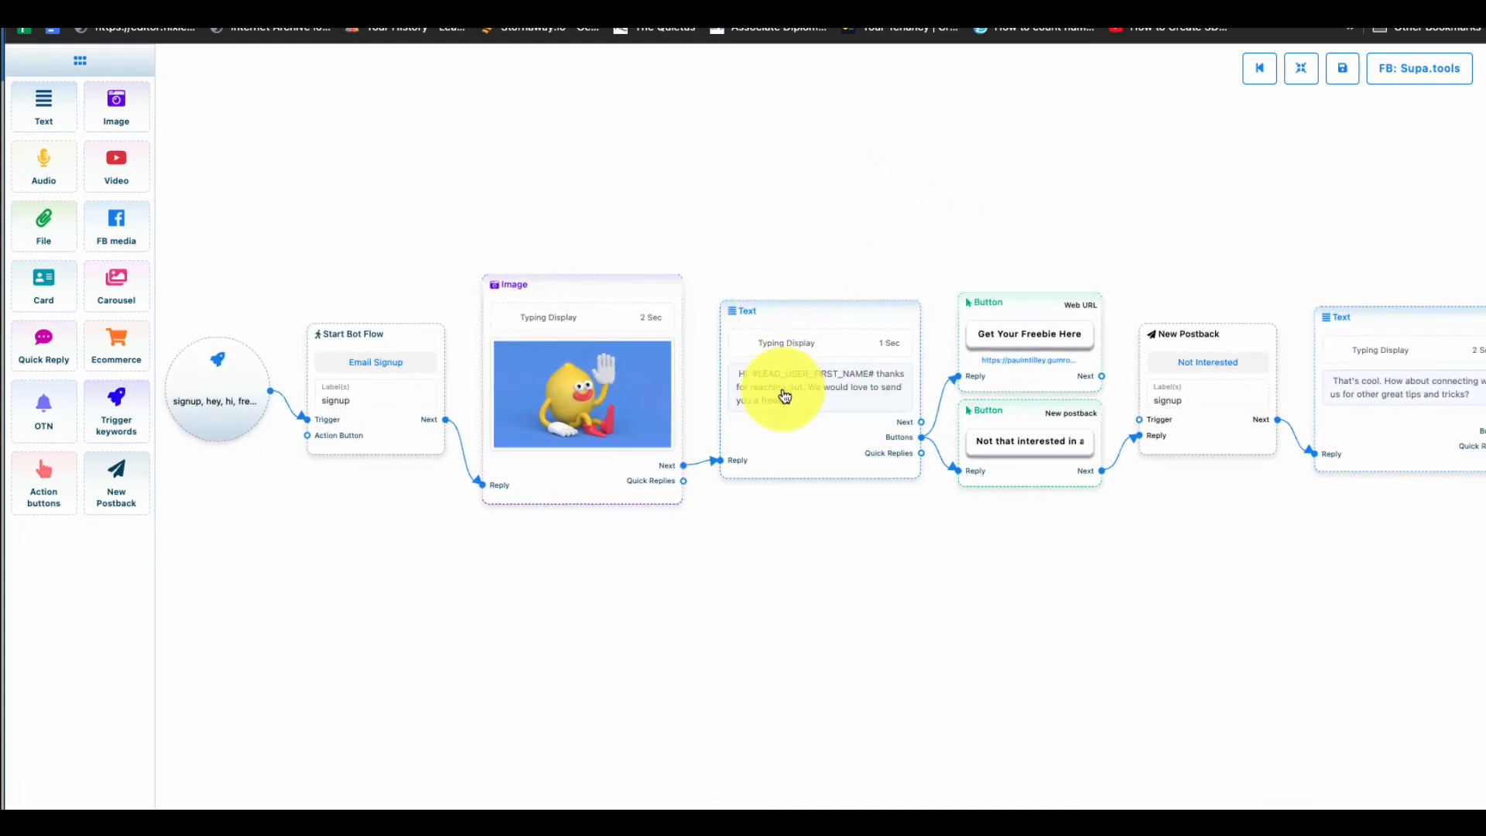
left_click_drag(917, 154, 553, 155)
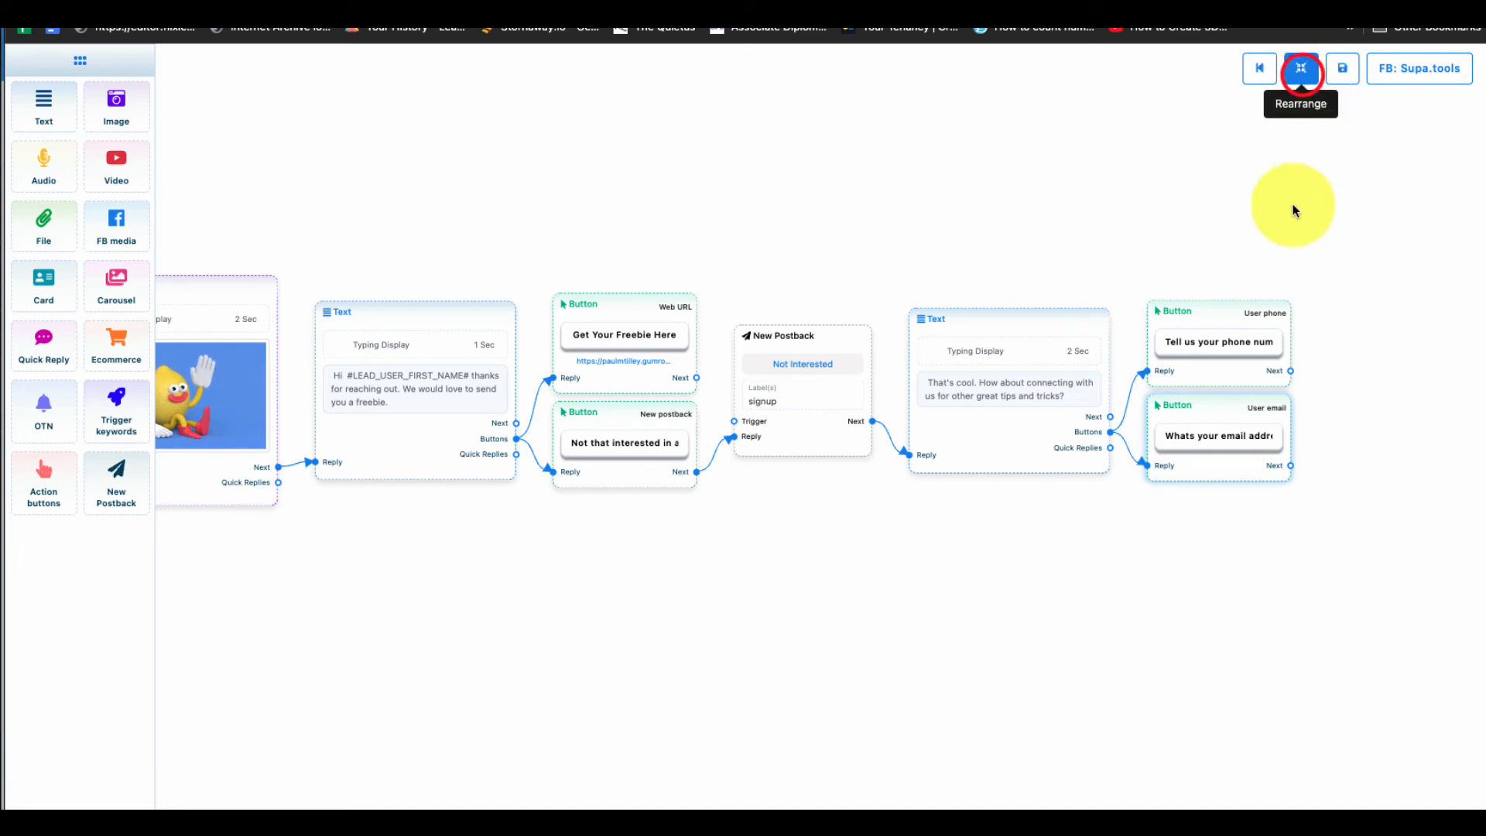
left_click(1302, 68)
Step: Switch to the Supa.tools Facebook page, dismiss the page changes notice and open a message chat with the page
left_click(1425, 69)
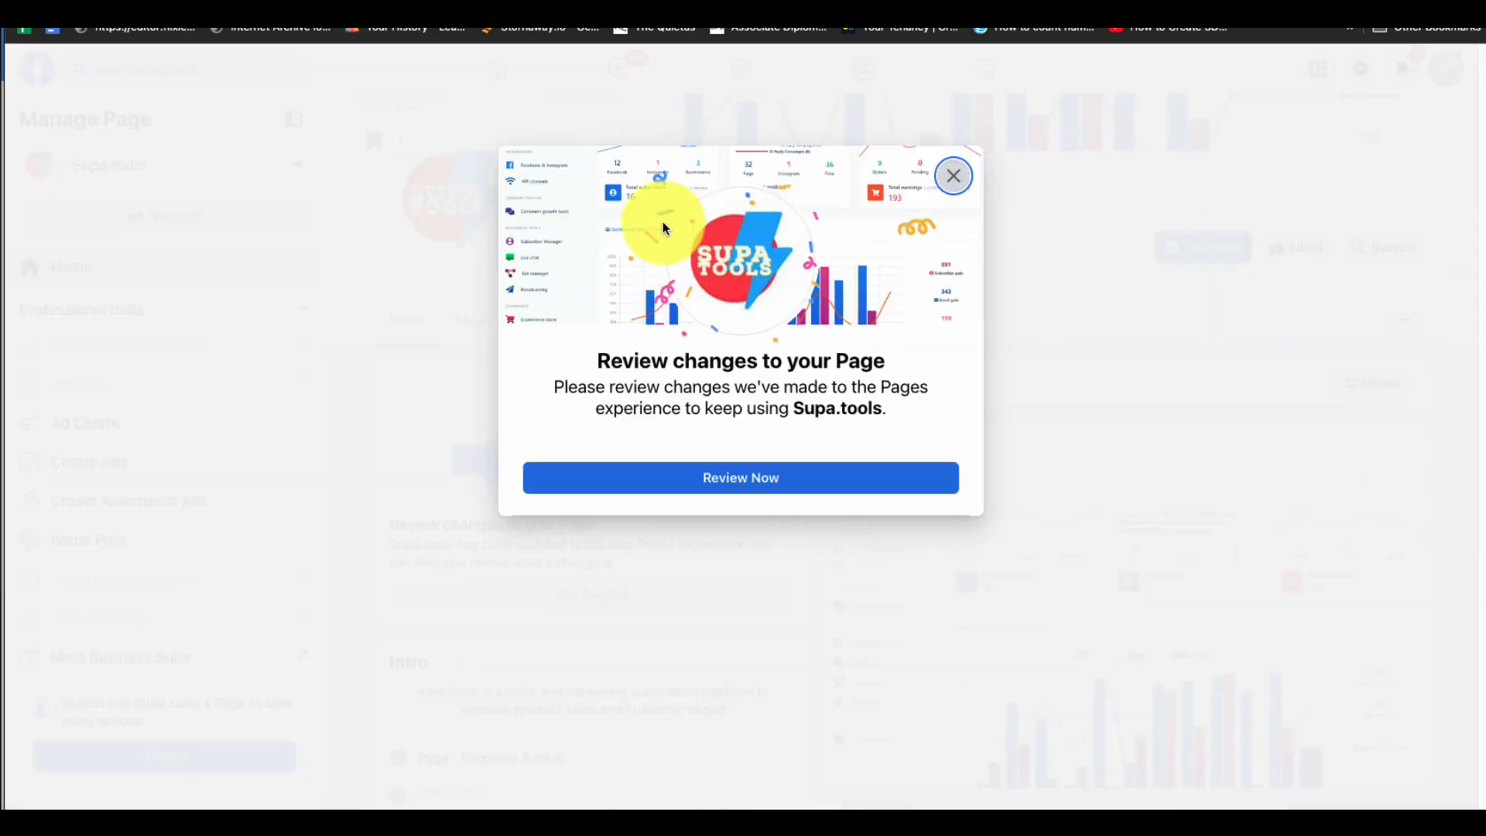
left_click(953, 175)
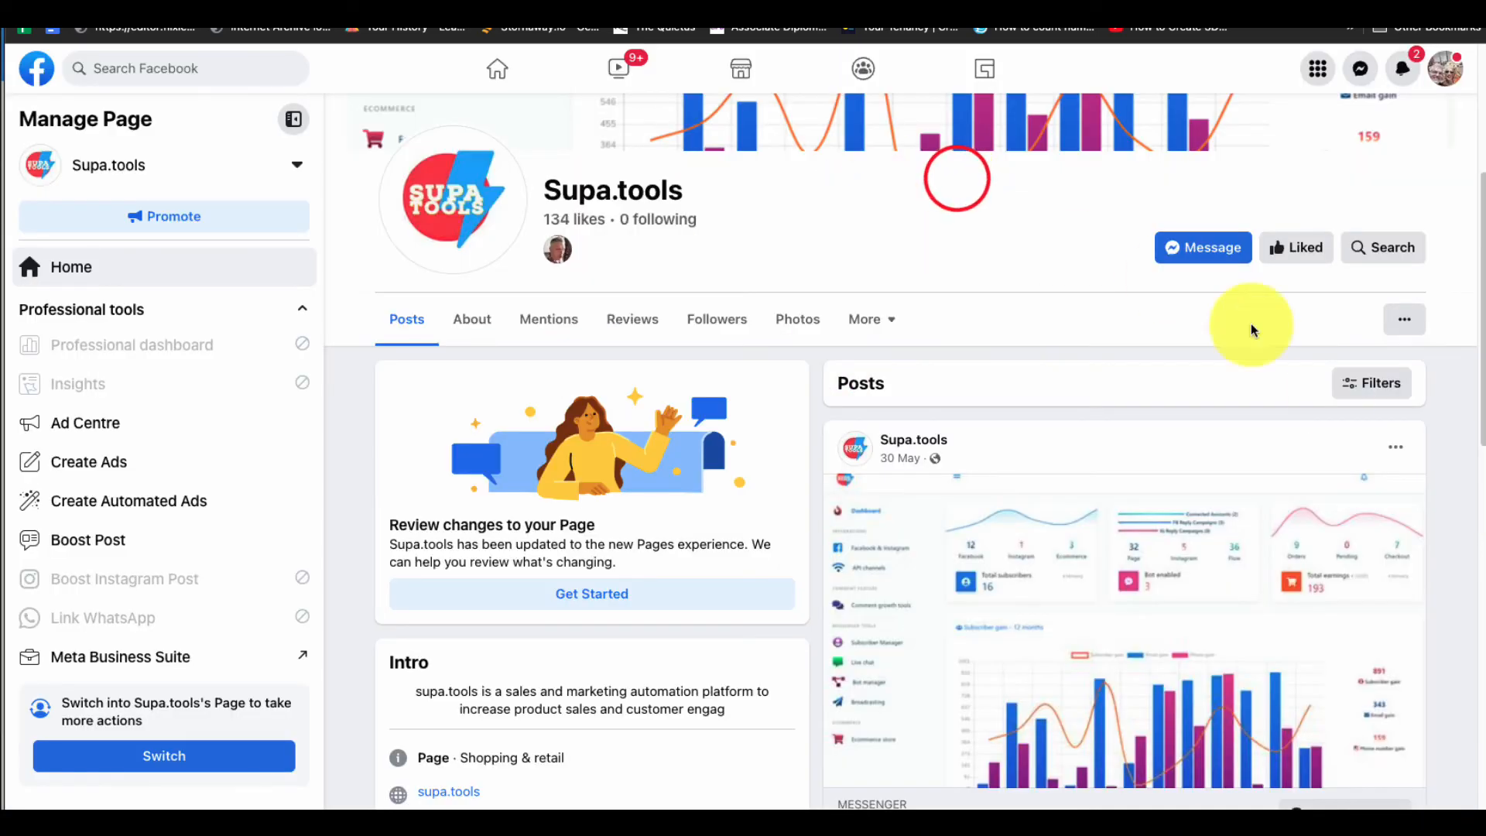
left_click(1192, 255)
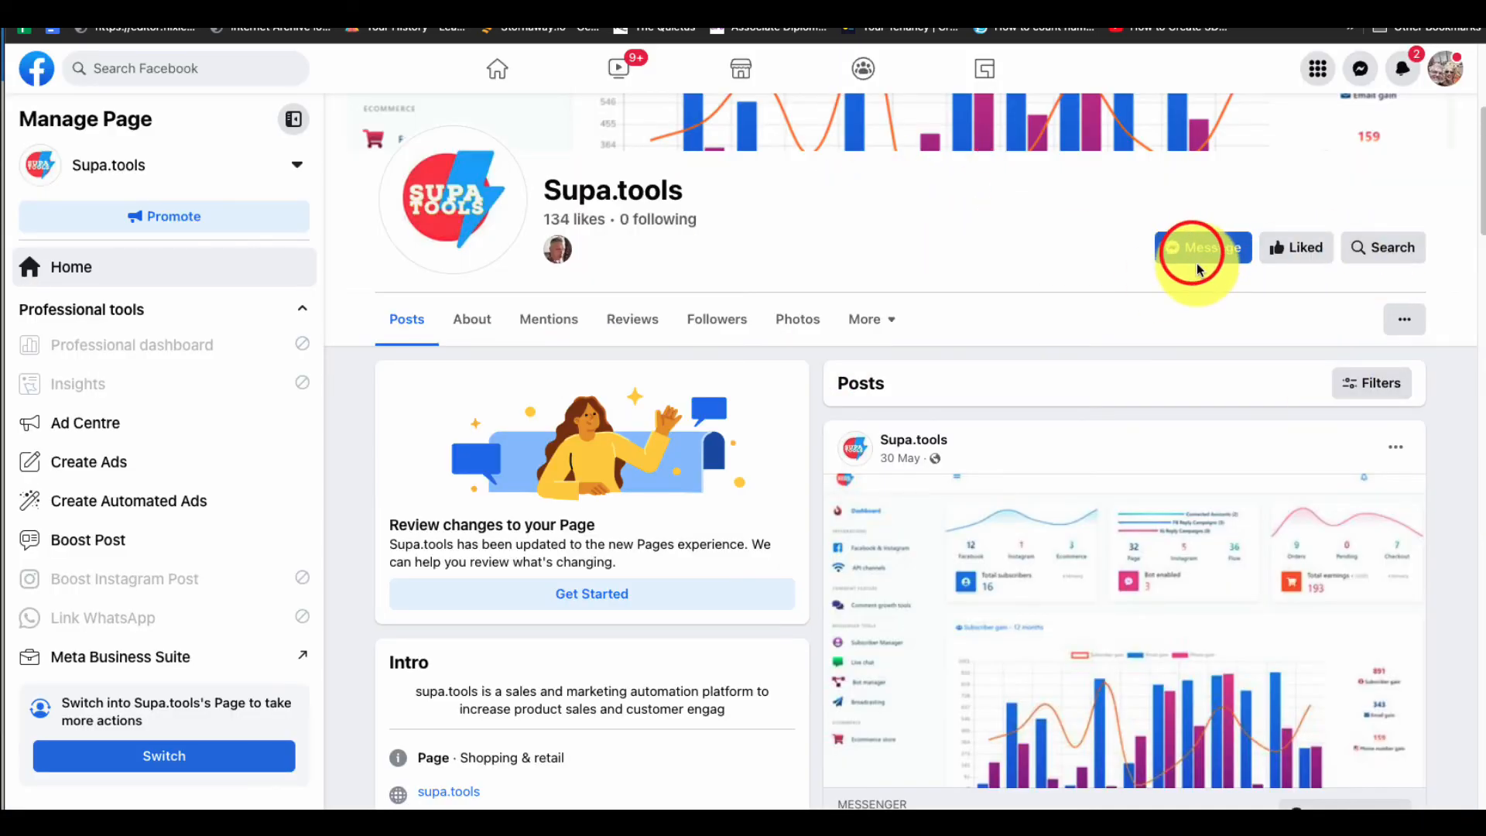
Step: Send the trigger keyword "hi" in the Supa.tools chat to test the bot flow, and look for its reply
left_click(1306, 798)
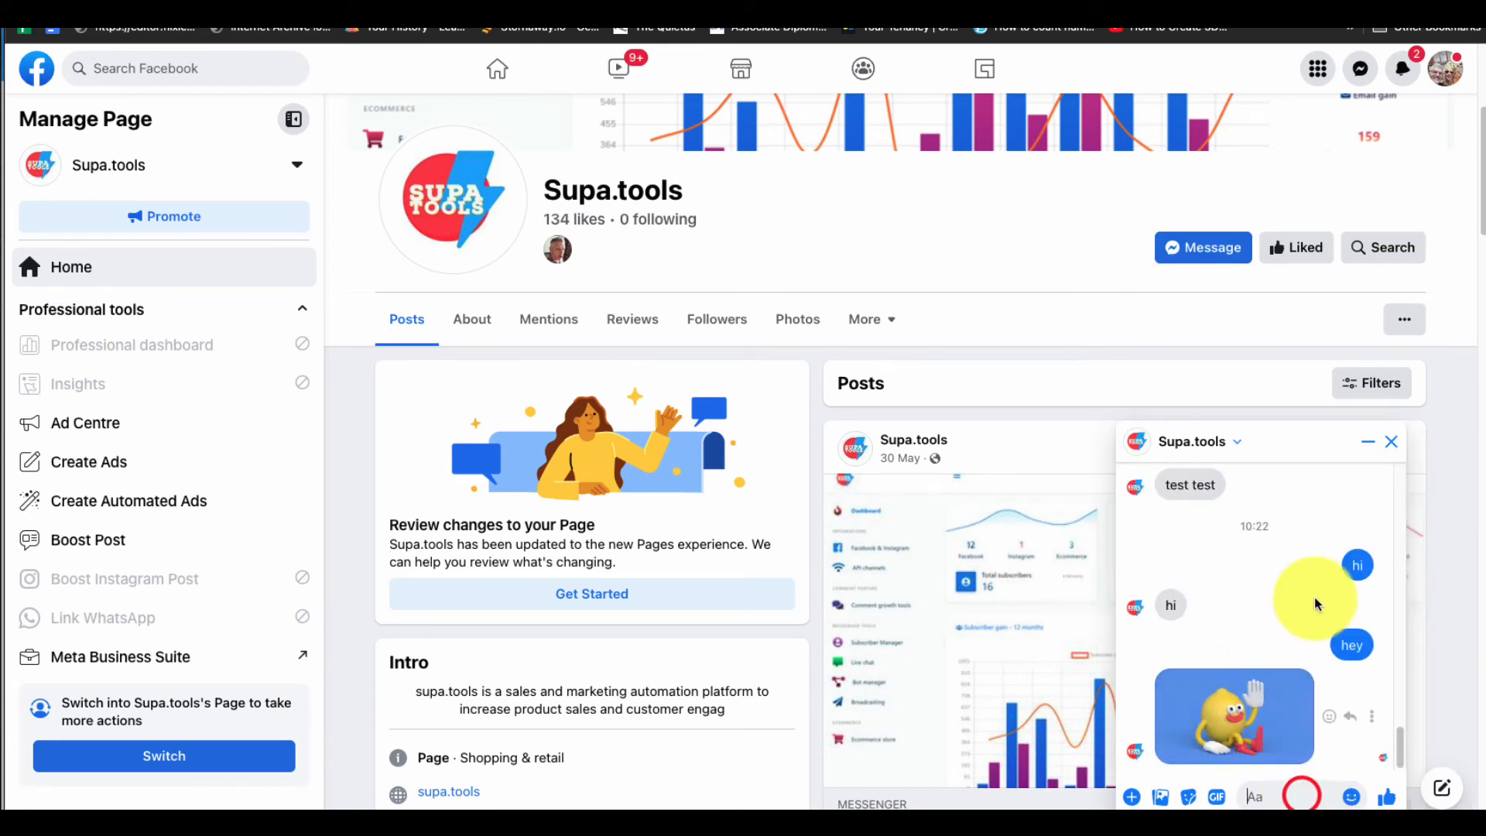
type("hi")
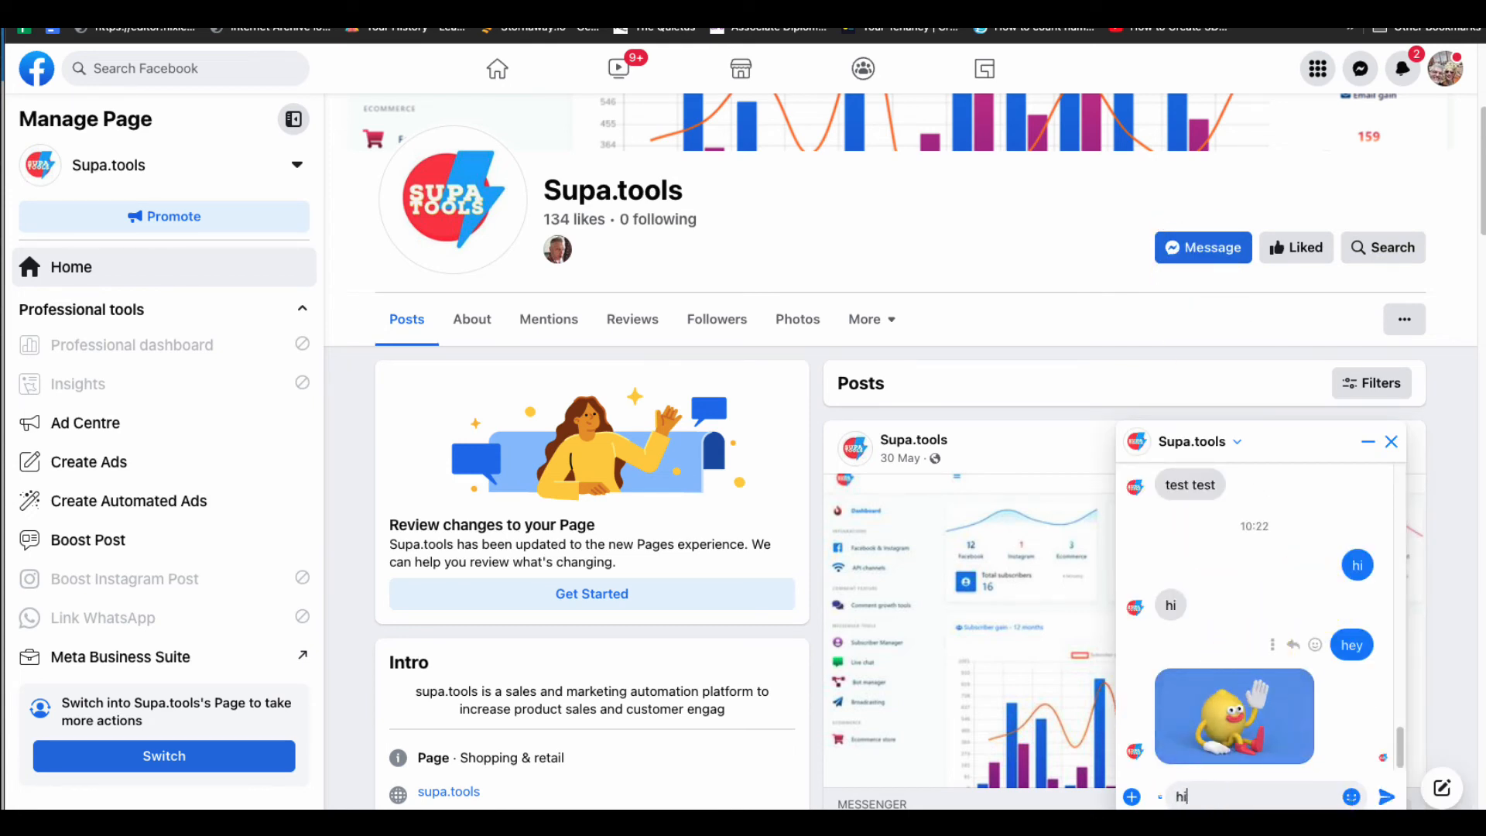
key("Return")
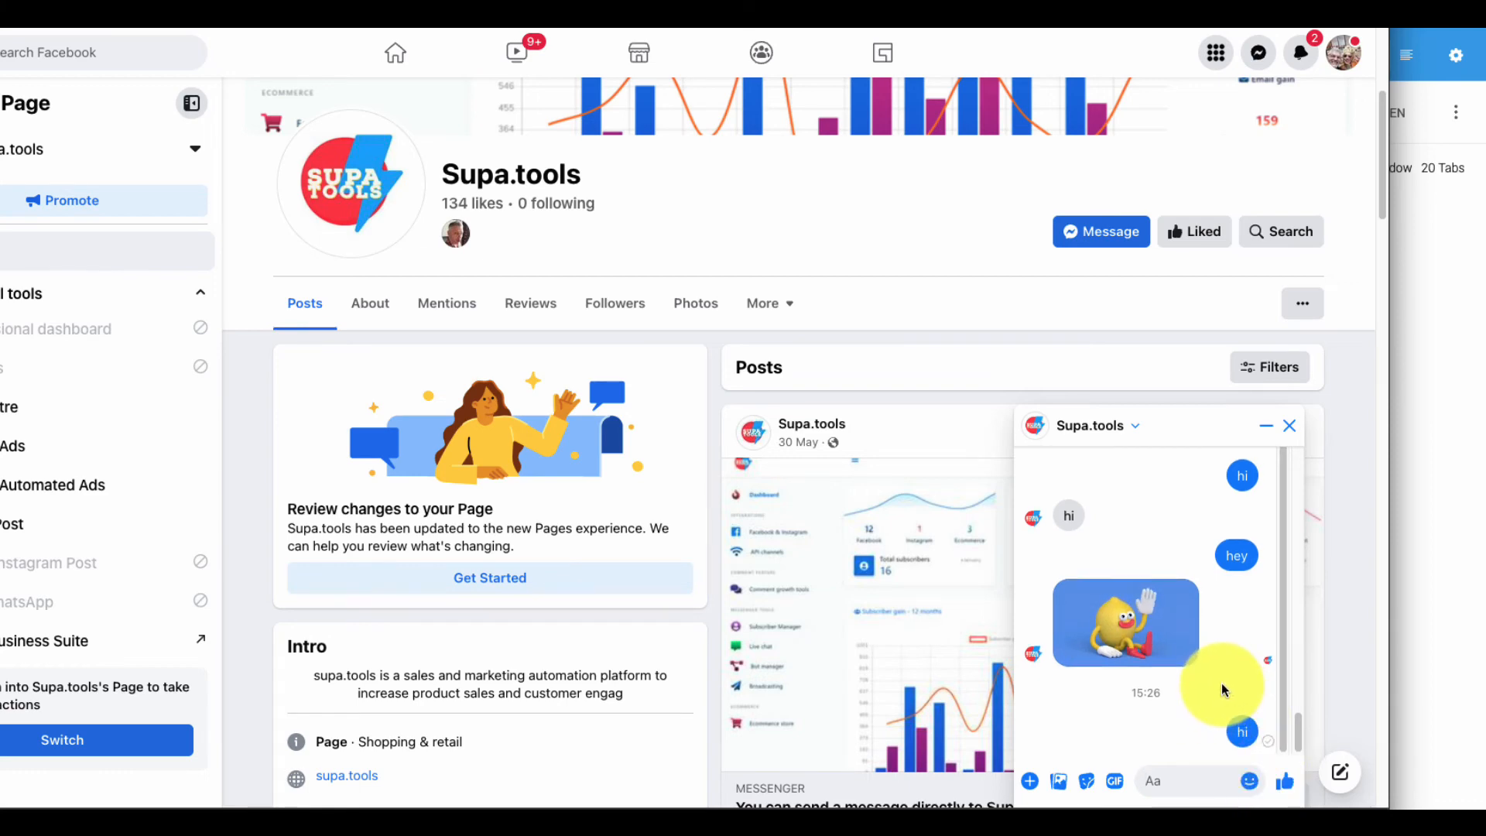
scroll(1153, 657, "down", 3)
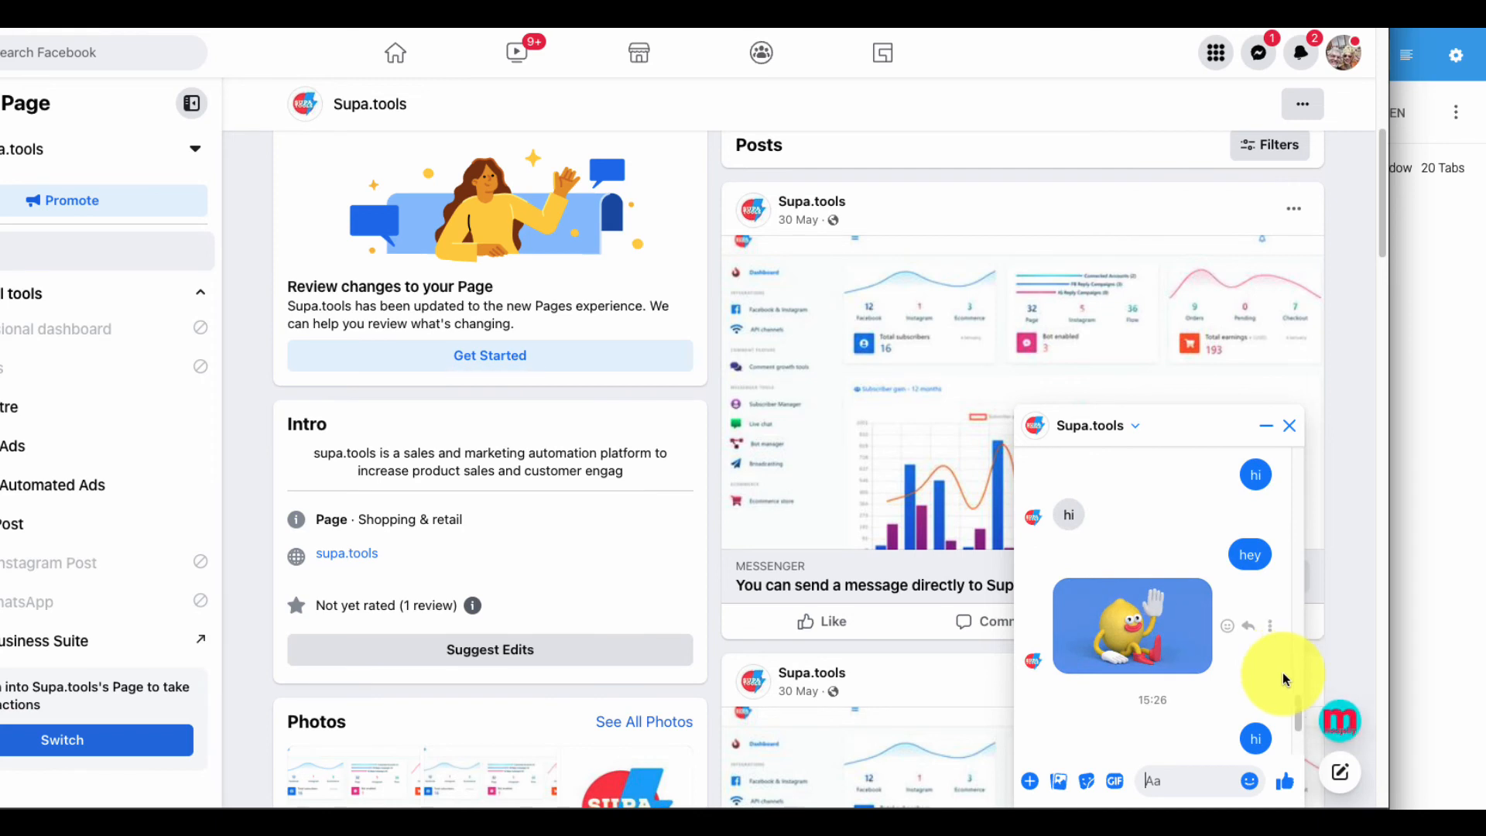
Step: Read the bot's reply in the Supa.tools chat, test its Get Your Freebie button and look over the linked download page
left_click_drag(1299, 709, 1291, 736)
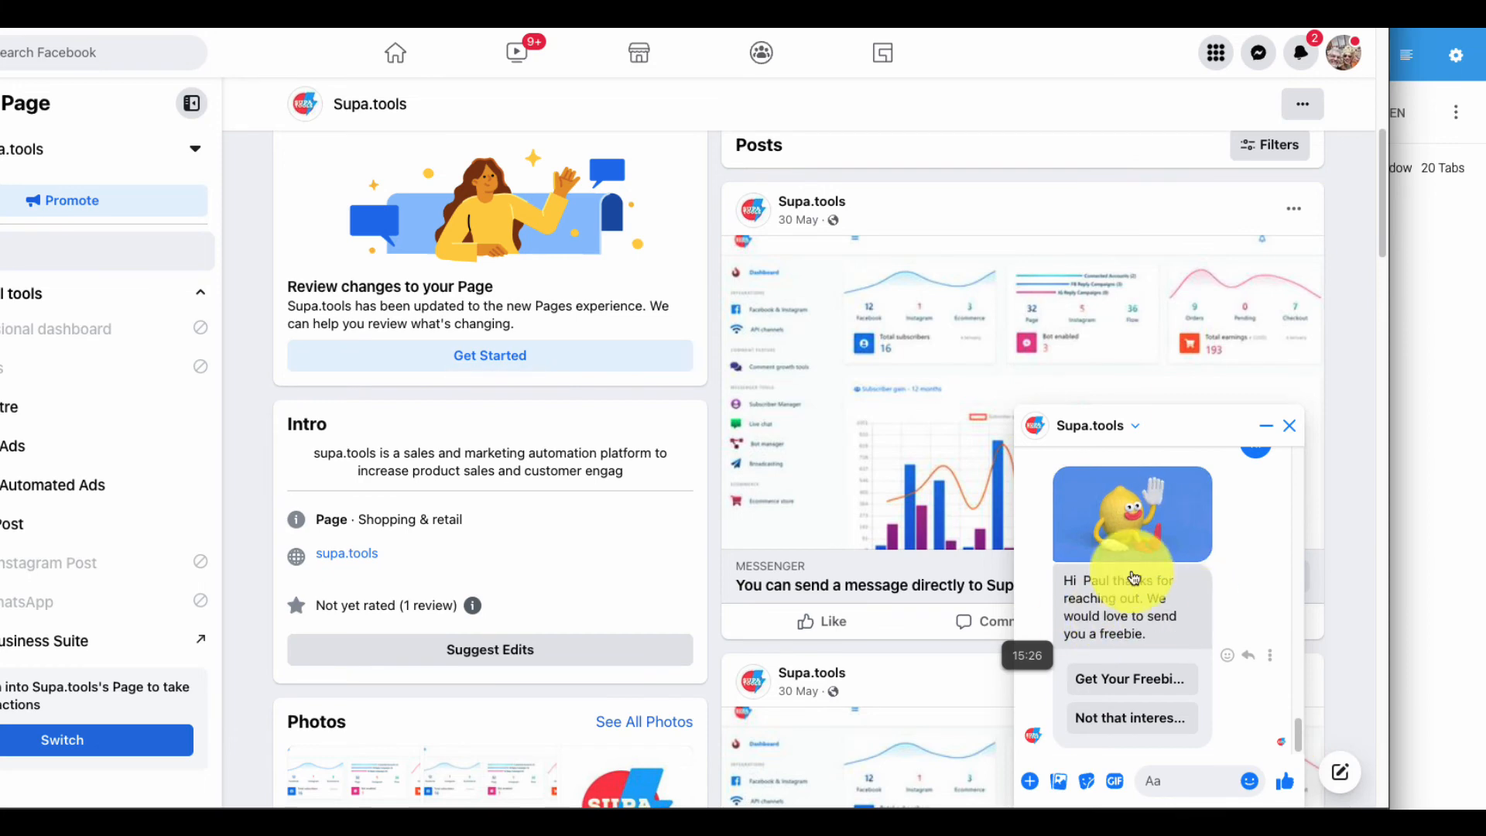
left_click(1164, 673)
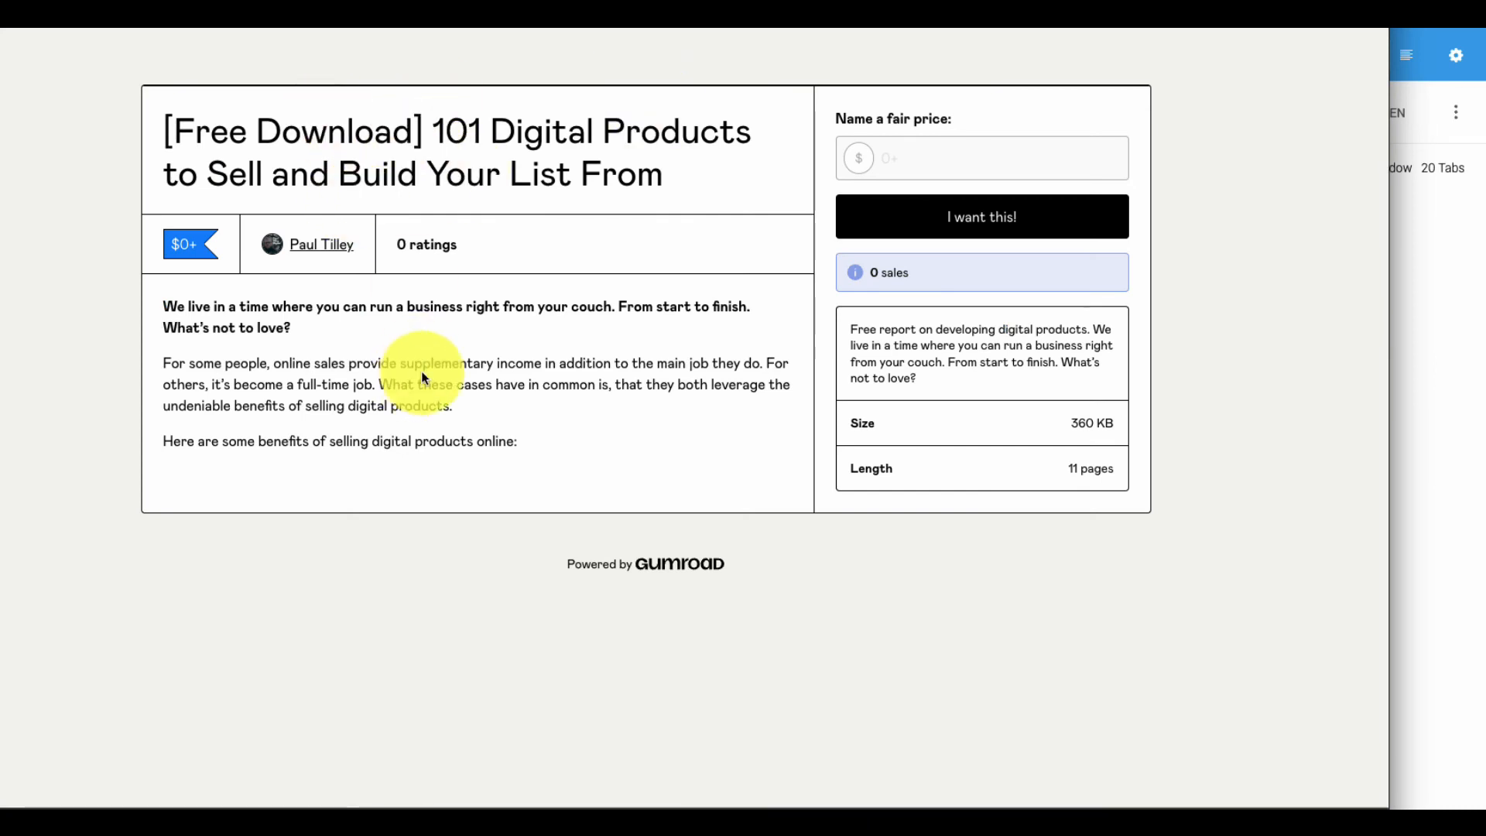
scroll(839, 475, "down", 1)
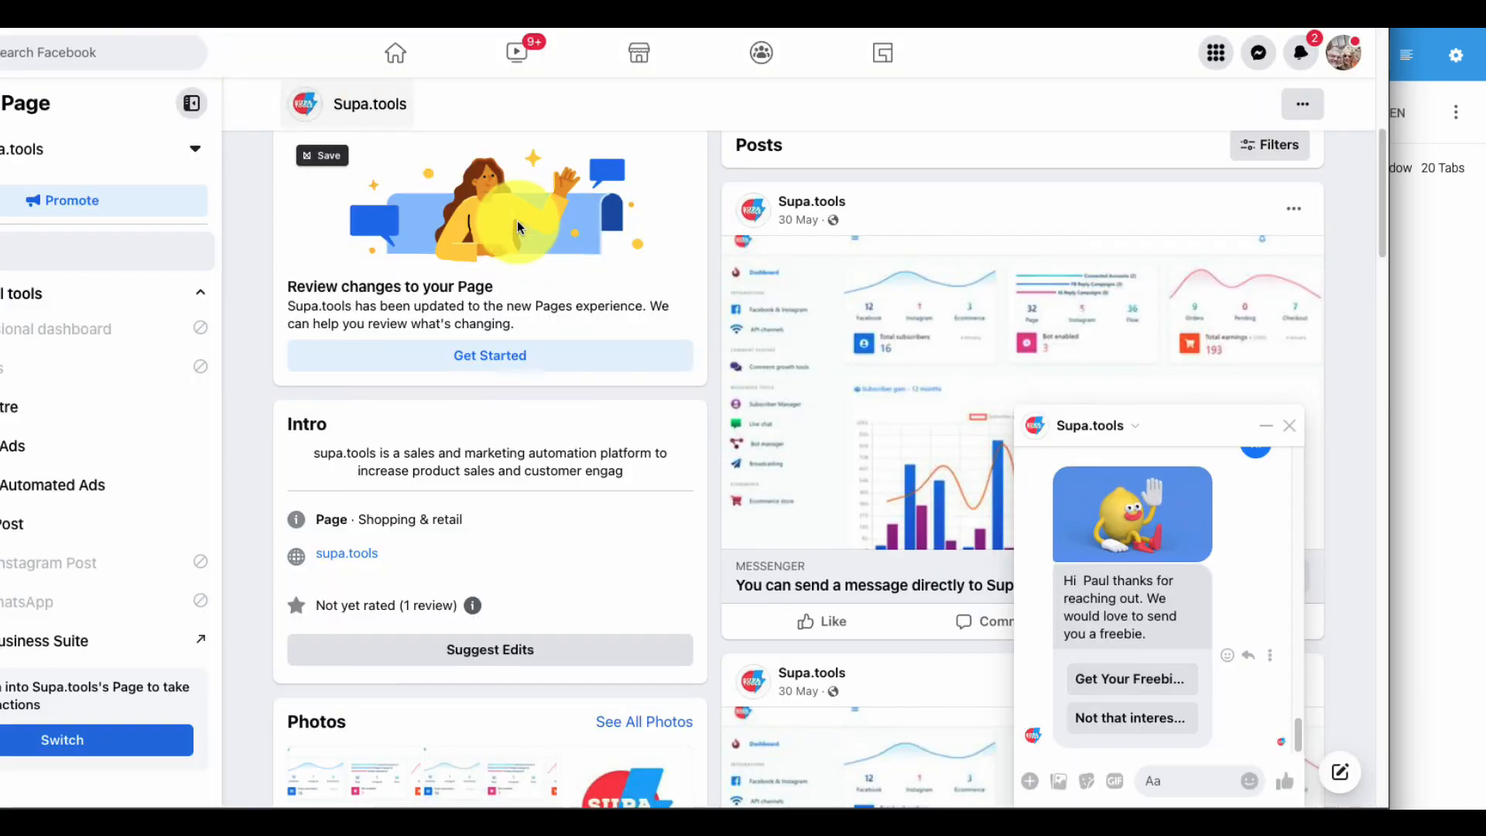
Step: Return to the Supa.tools chat, answer the bot with the "Not that interested" option and open the follow-up's email form
left_click(1199, 735)
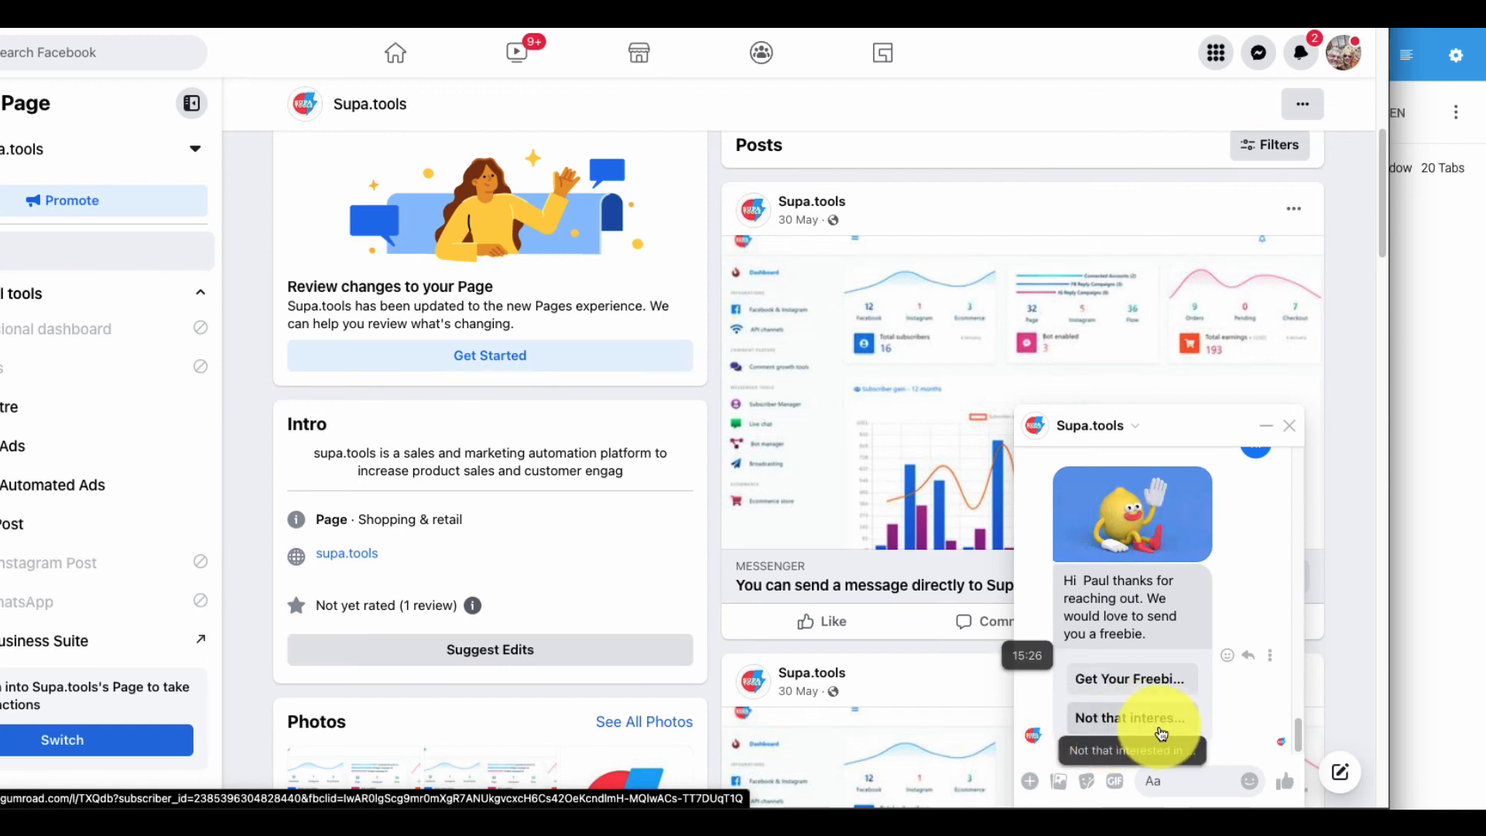
left_click(1108, 727)
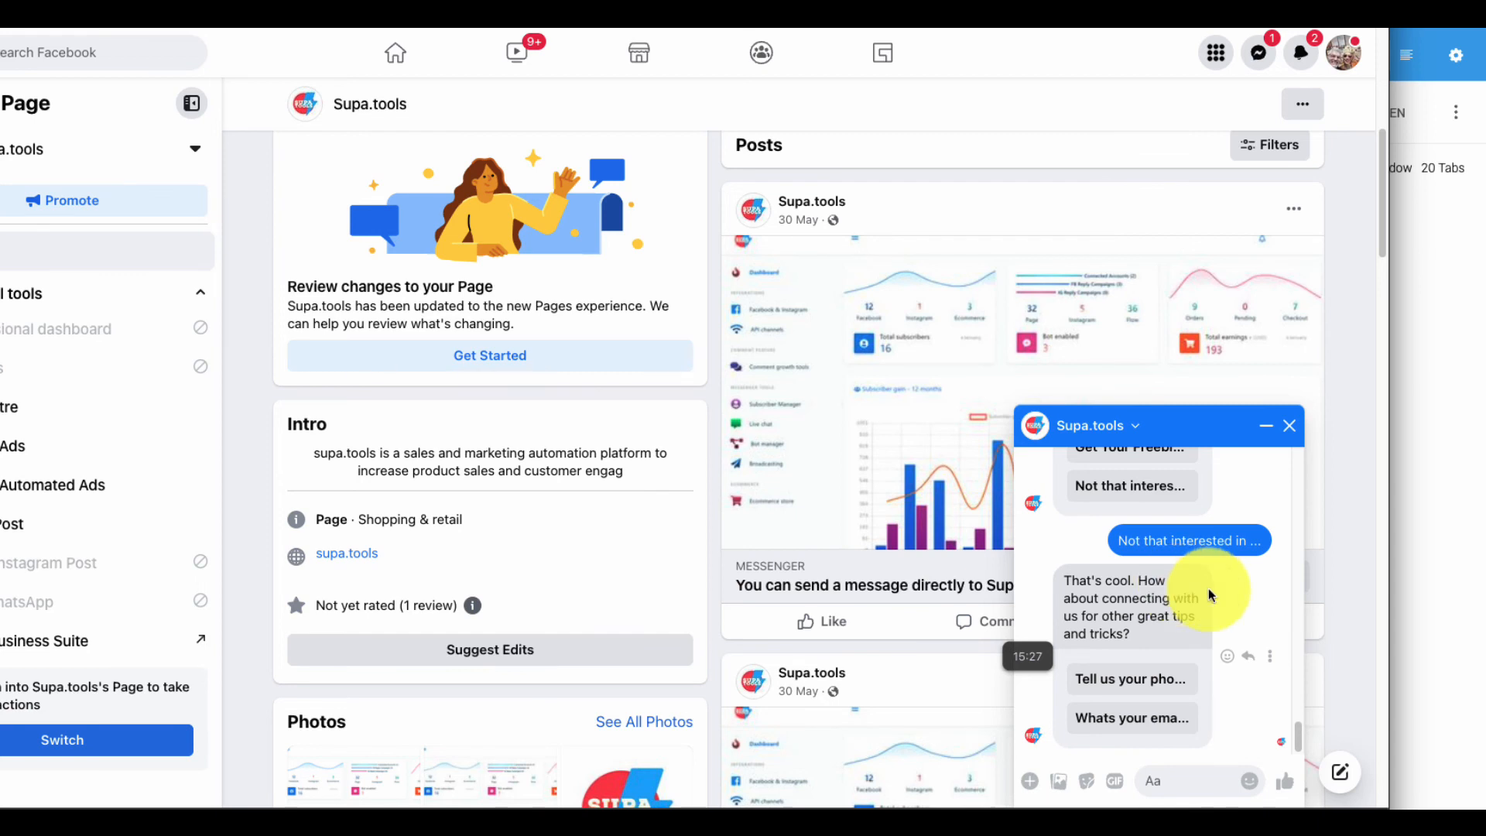
left_click(1125, 737)
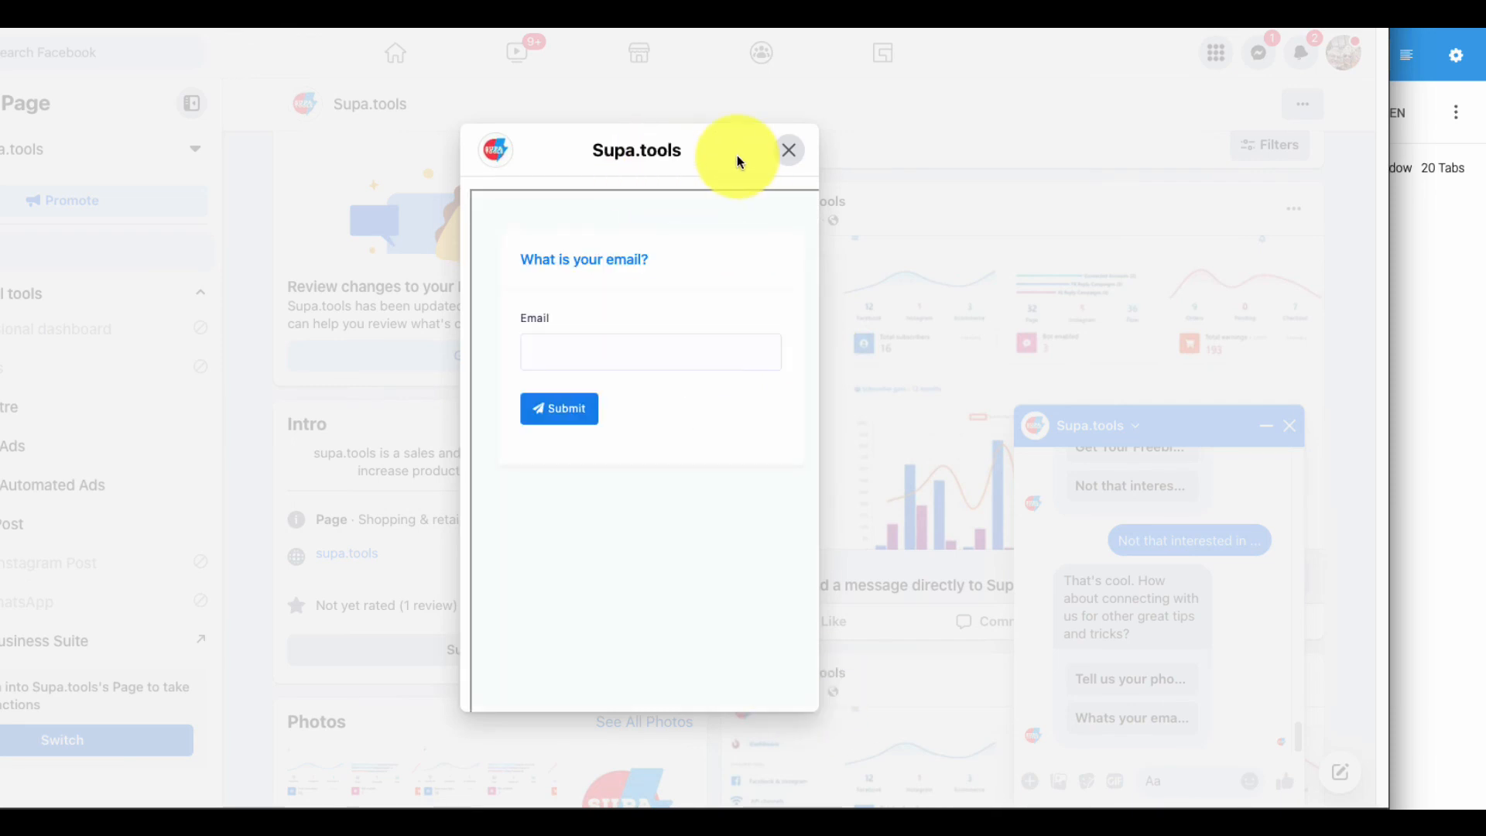
Step: Fill in the email address in the "What is your email?" form, submit it twice and close the form
left_click(622, 351)
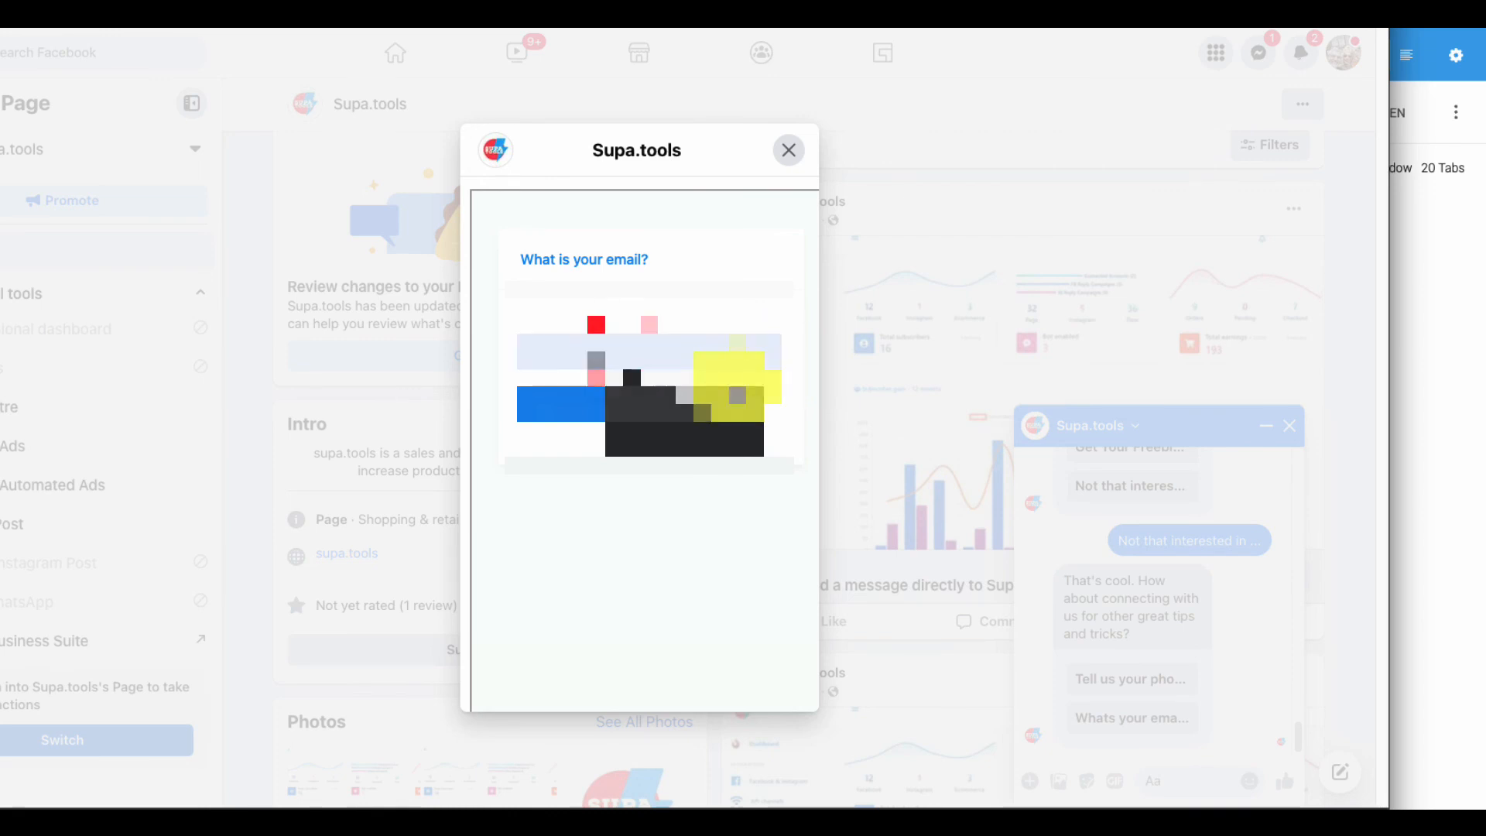
left_click(723, 410)
left_click(555, 404)
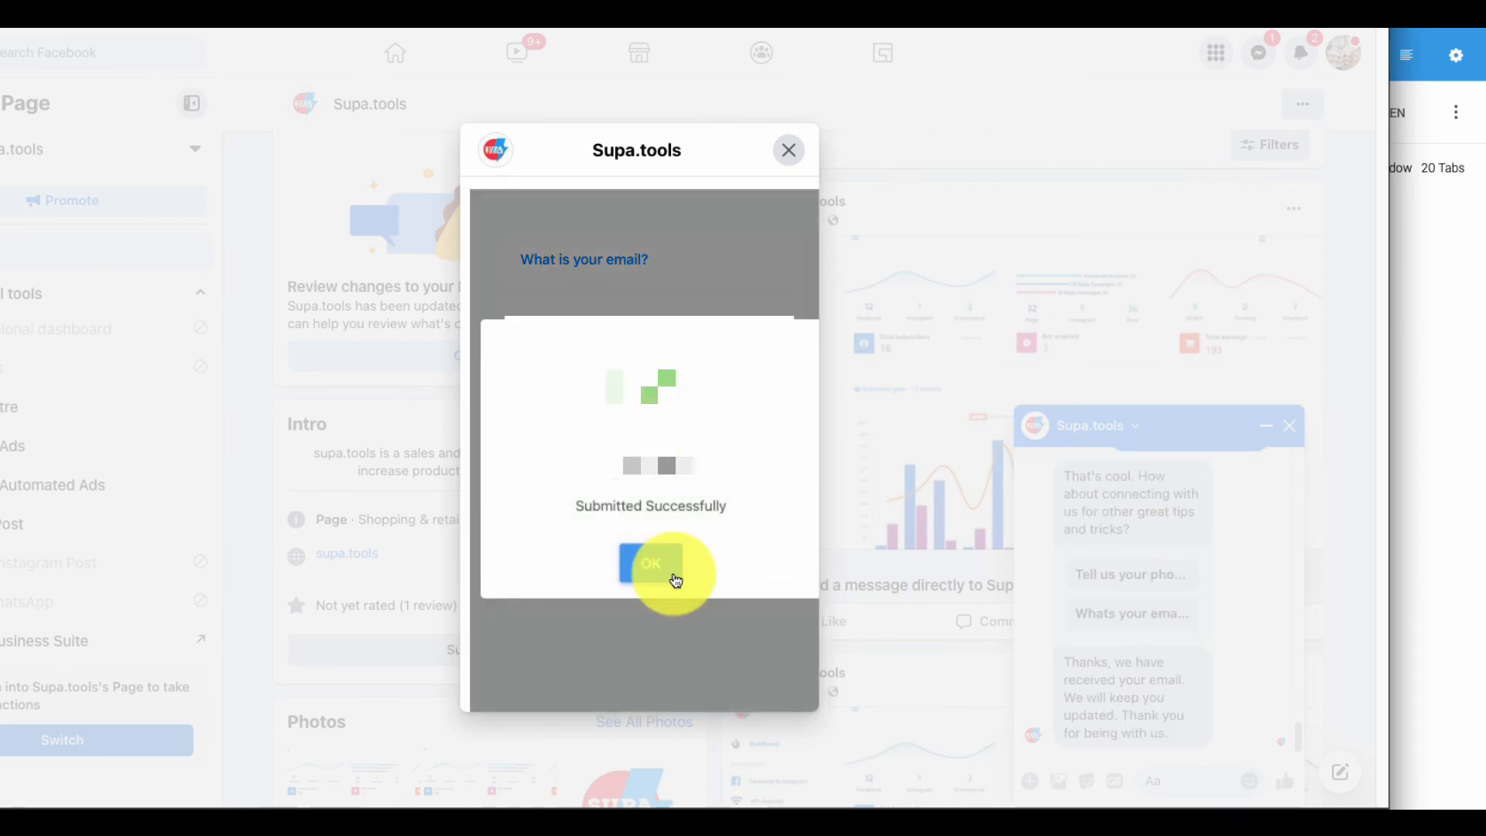
left_click(670, 559)
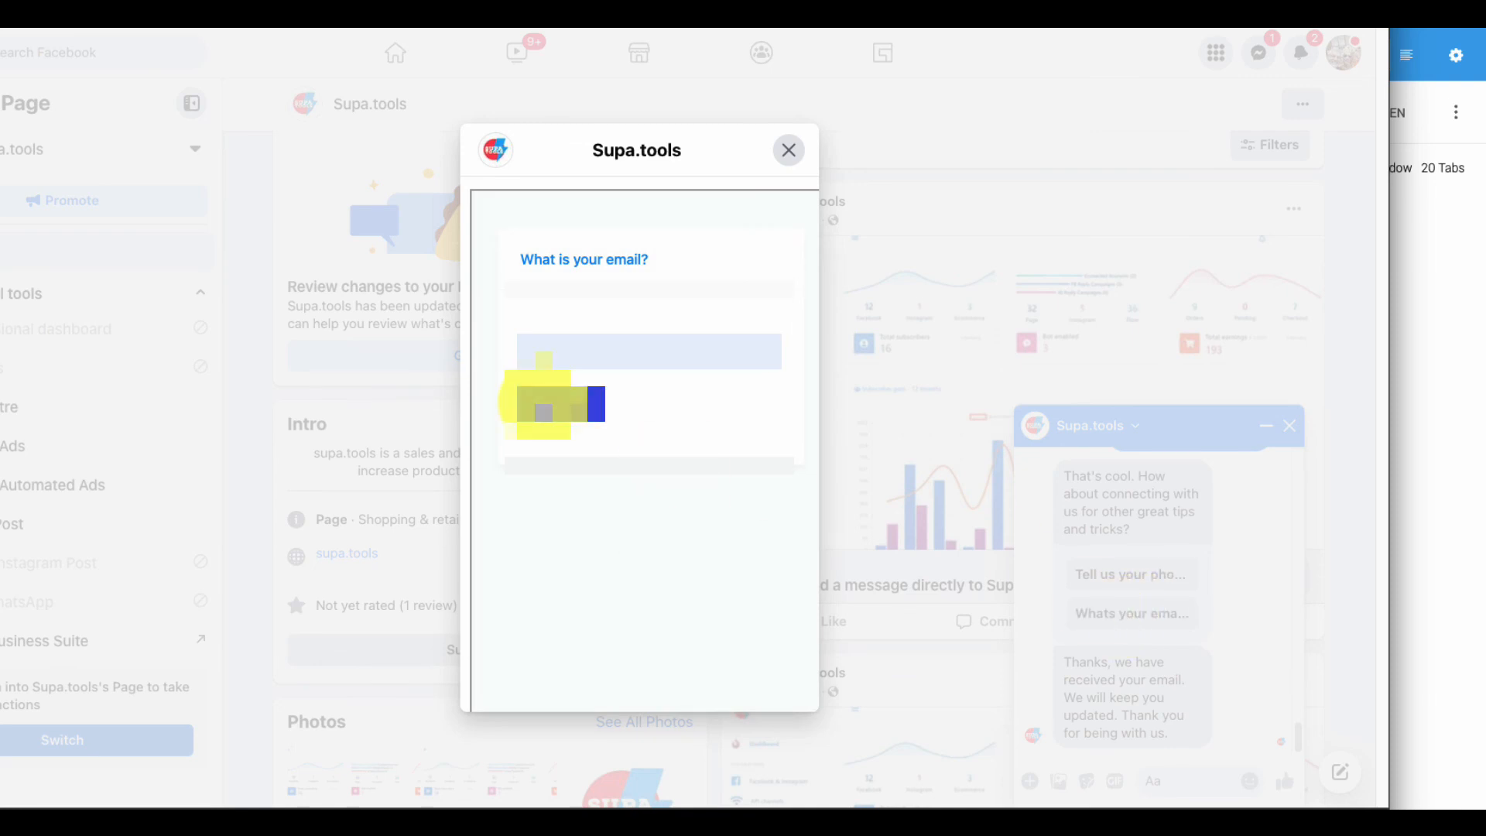
left_click(542, 402)
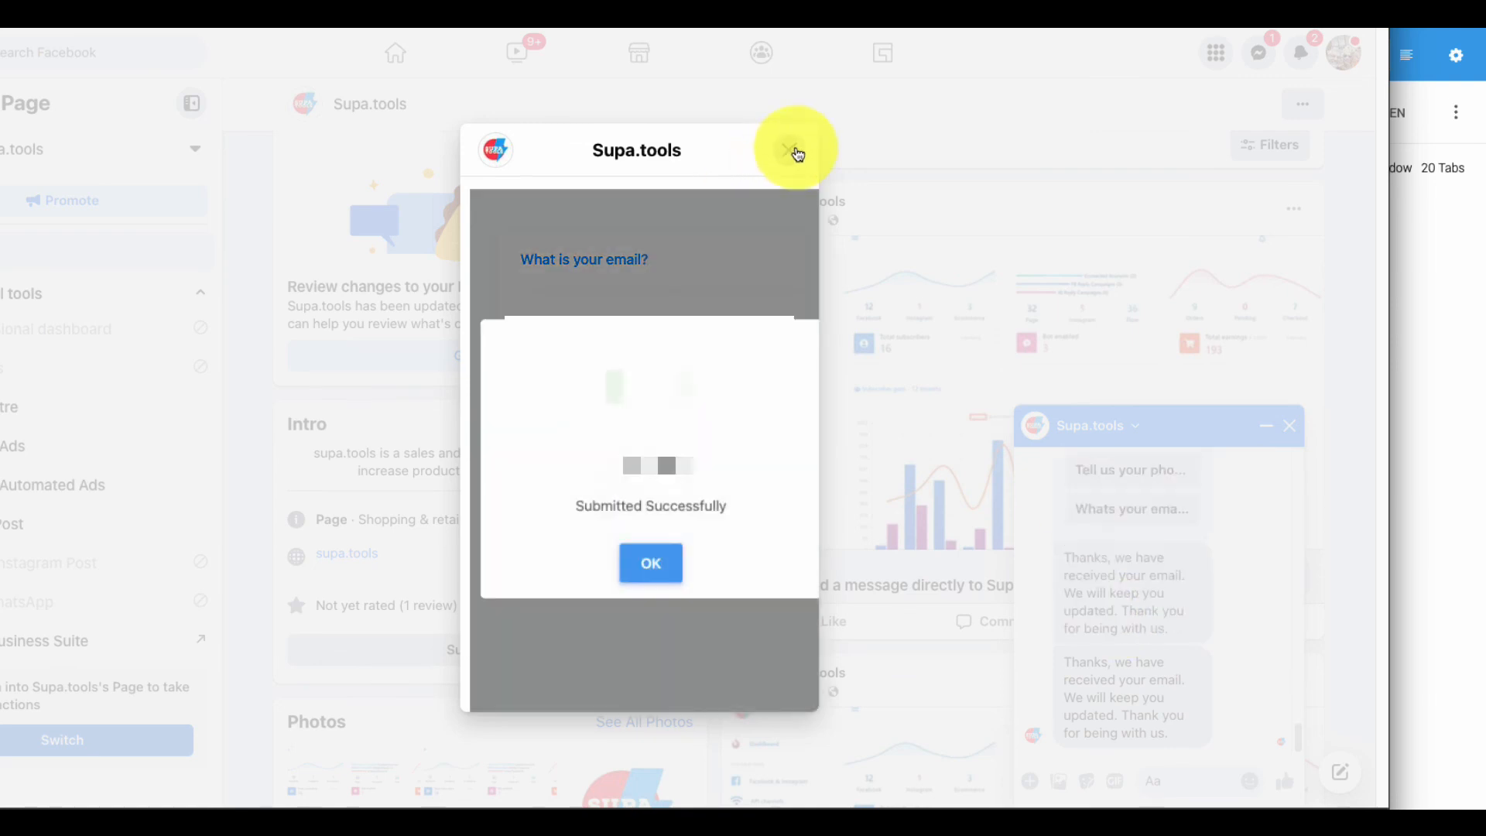
left_click(798, 153)
Step: Check the bot's replies to the email submission, then open the phone number form from the chat and close it
scroll(1136, 681, "down", 3)
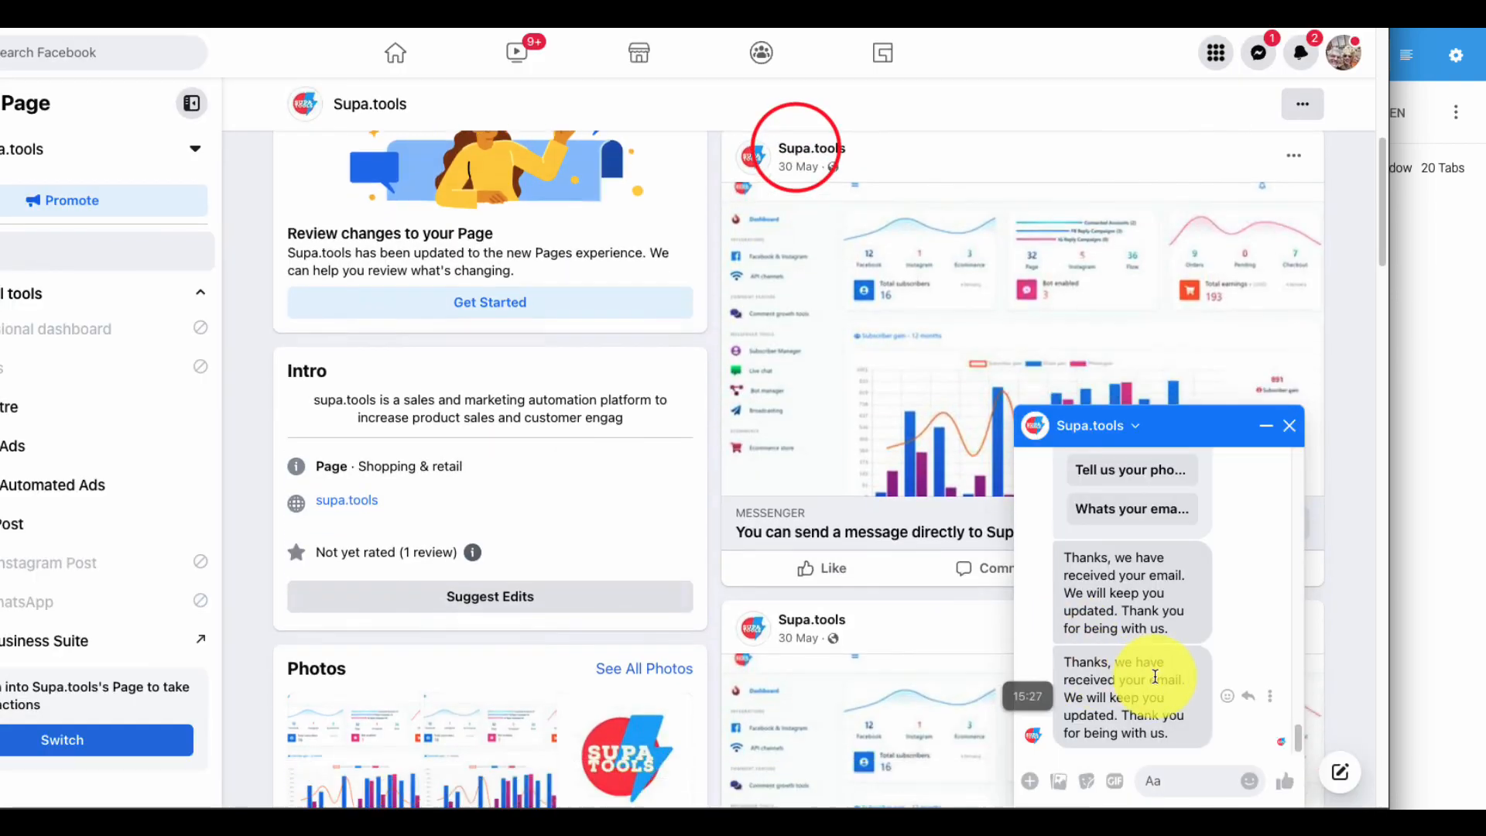
left_click(1122, 596)
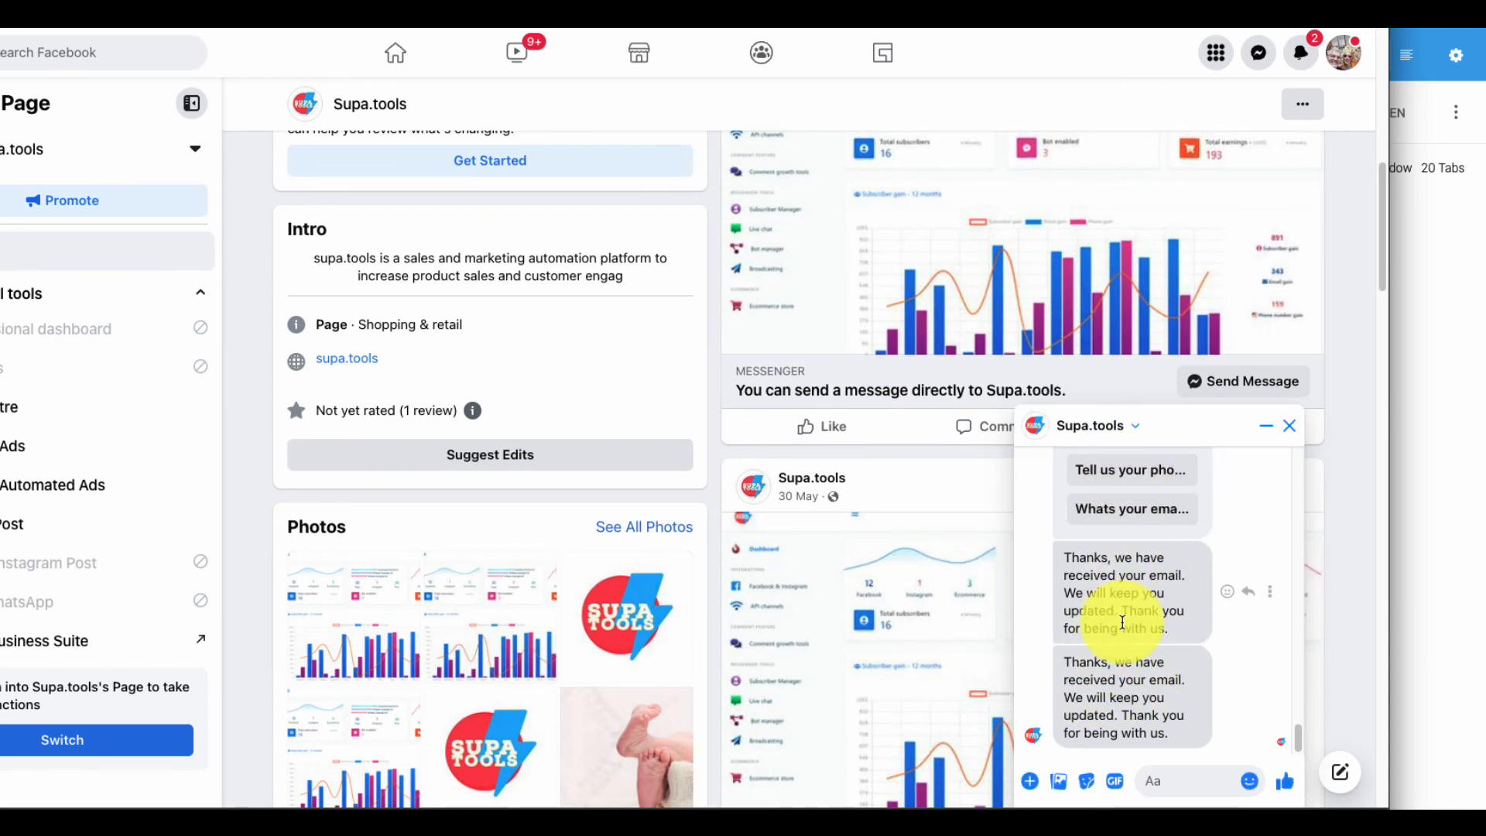
left_click(1136, 476)
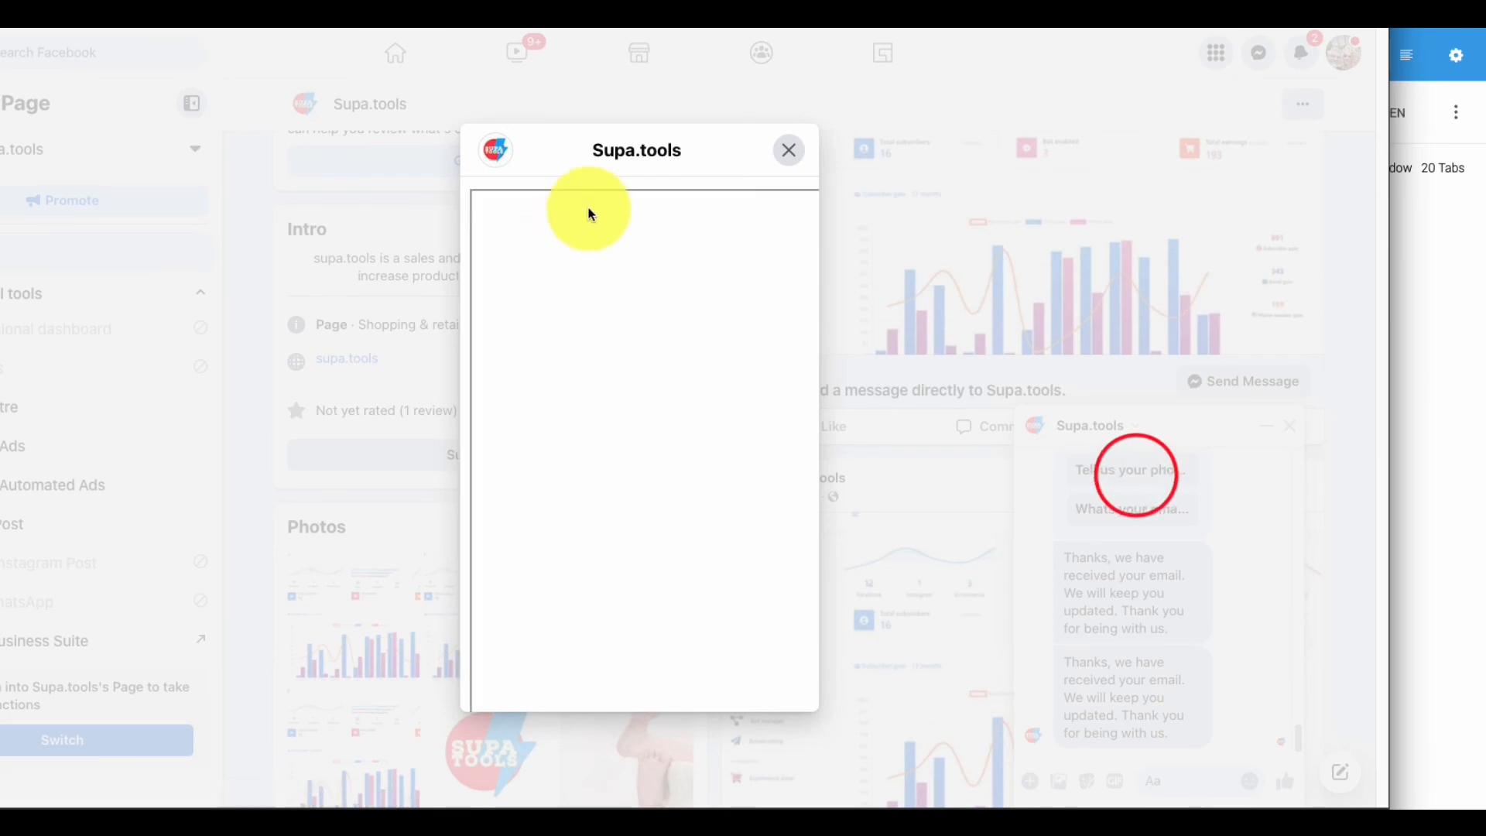
left_click(789, 151)
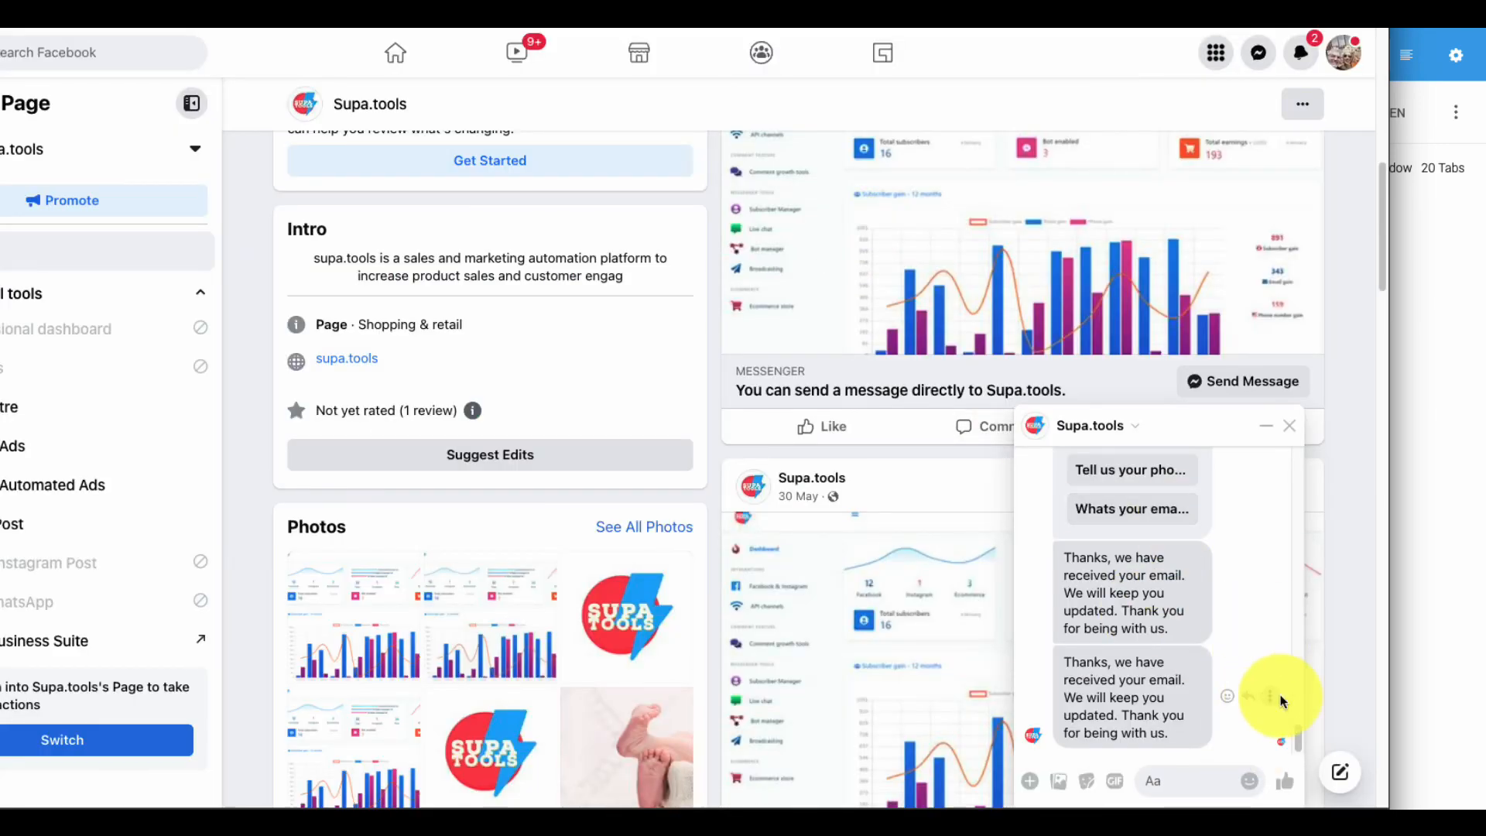
Step: Switch back to the bot flow editor, save the Email Signup flow and look over its blocks
scroll(1294, 720, "up", 10)
scroll(1315, 736, "down", 10)
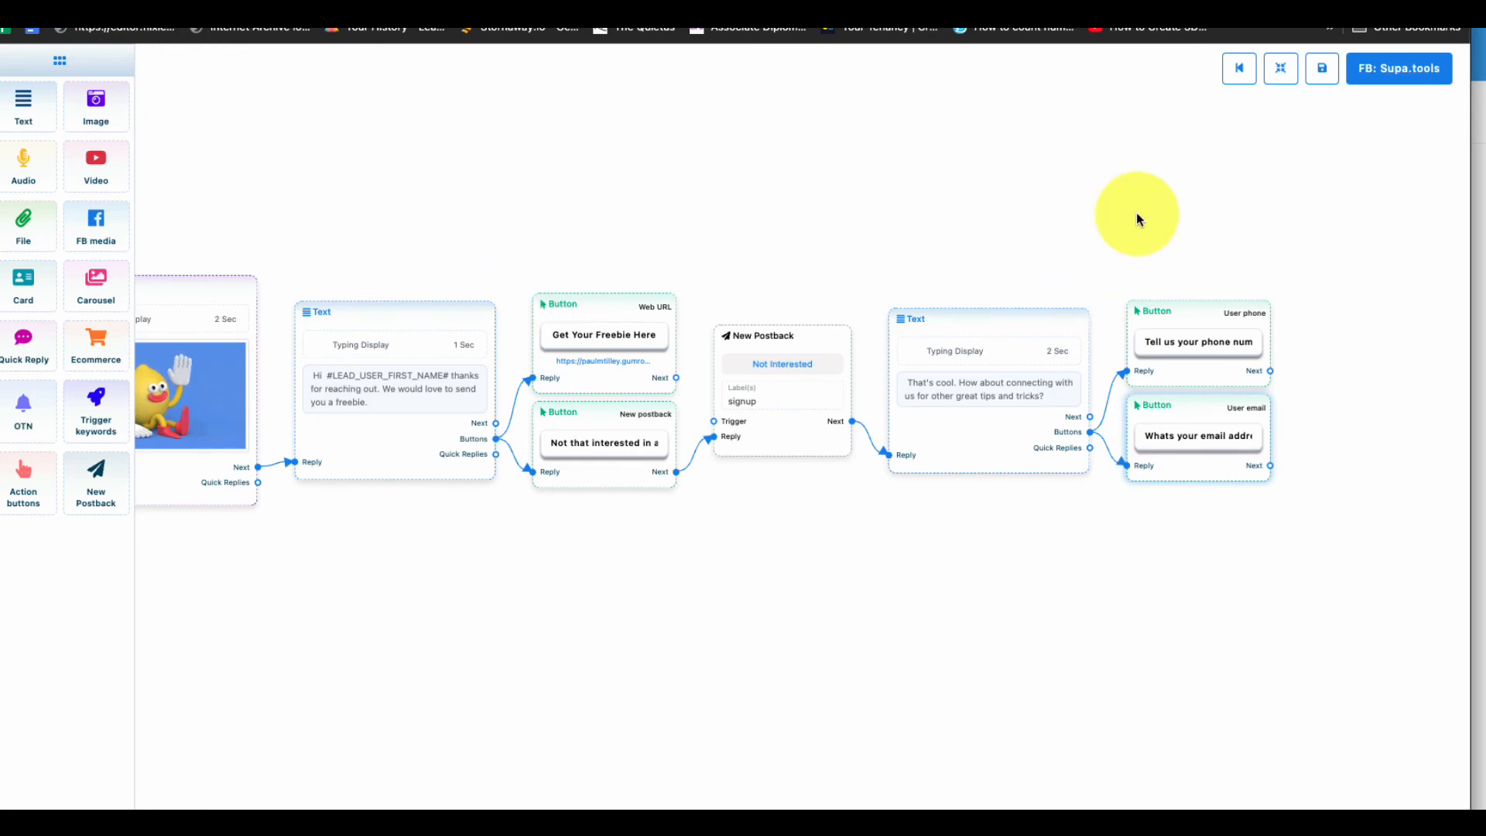
left_click(1320, 71)
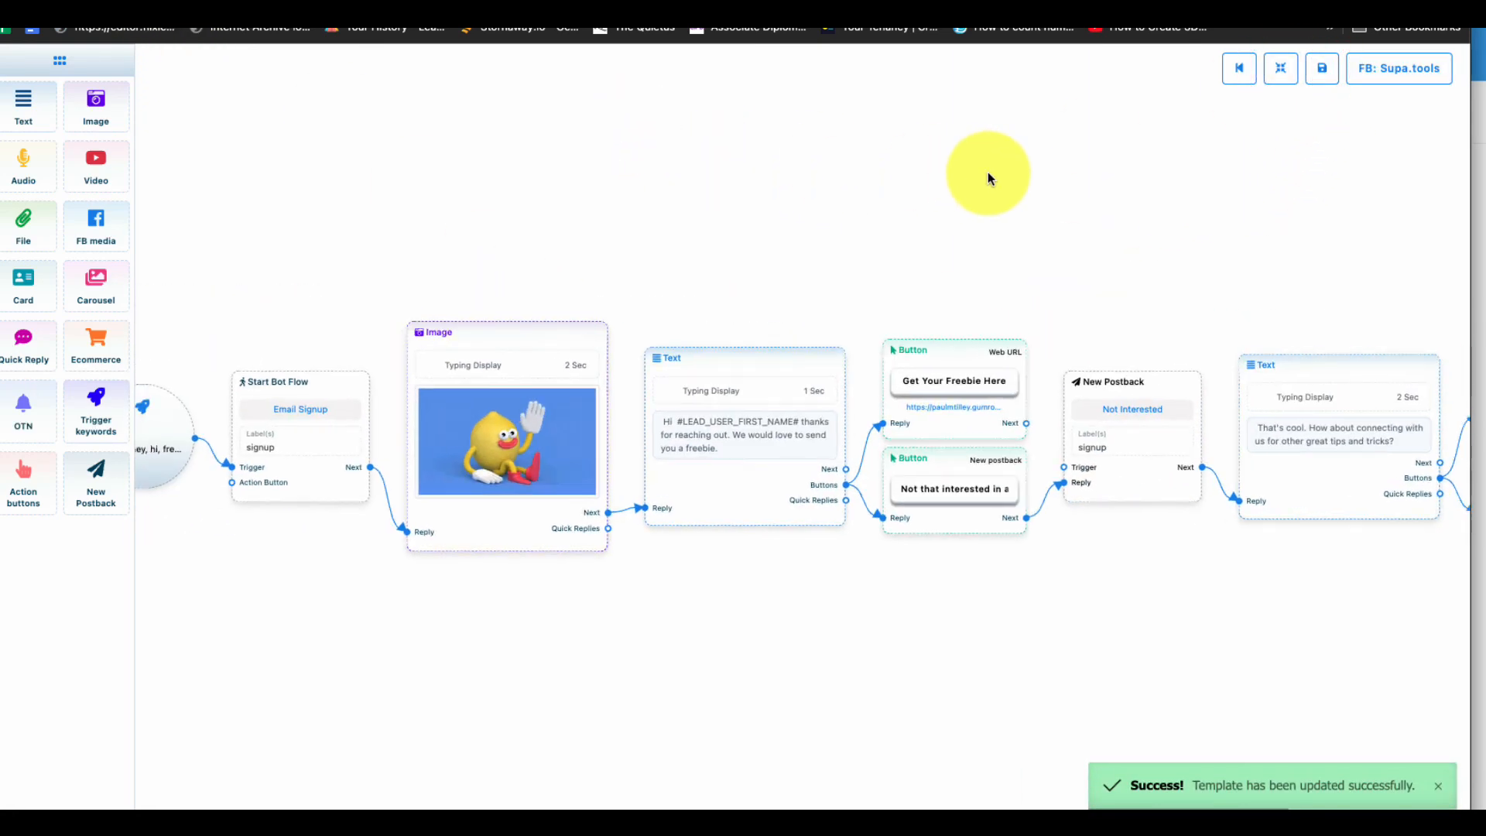
left_click_drag(1342, 183, 946, 191)
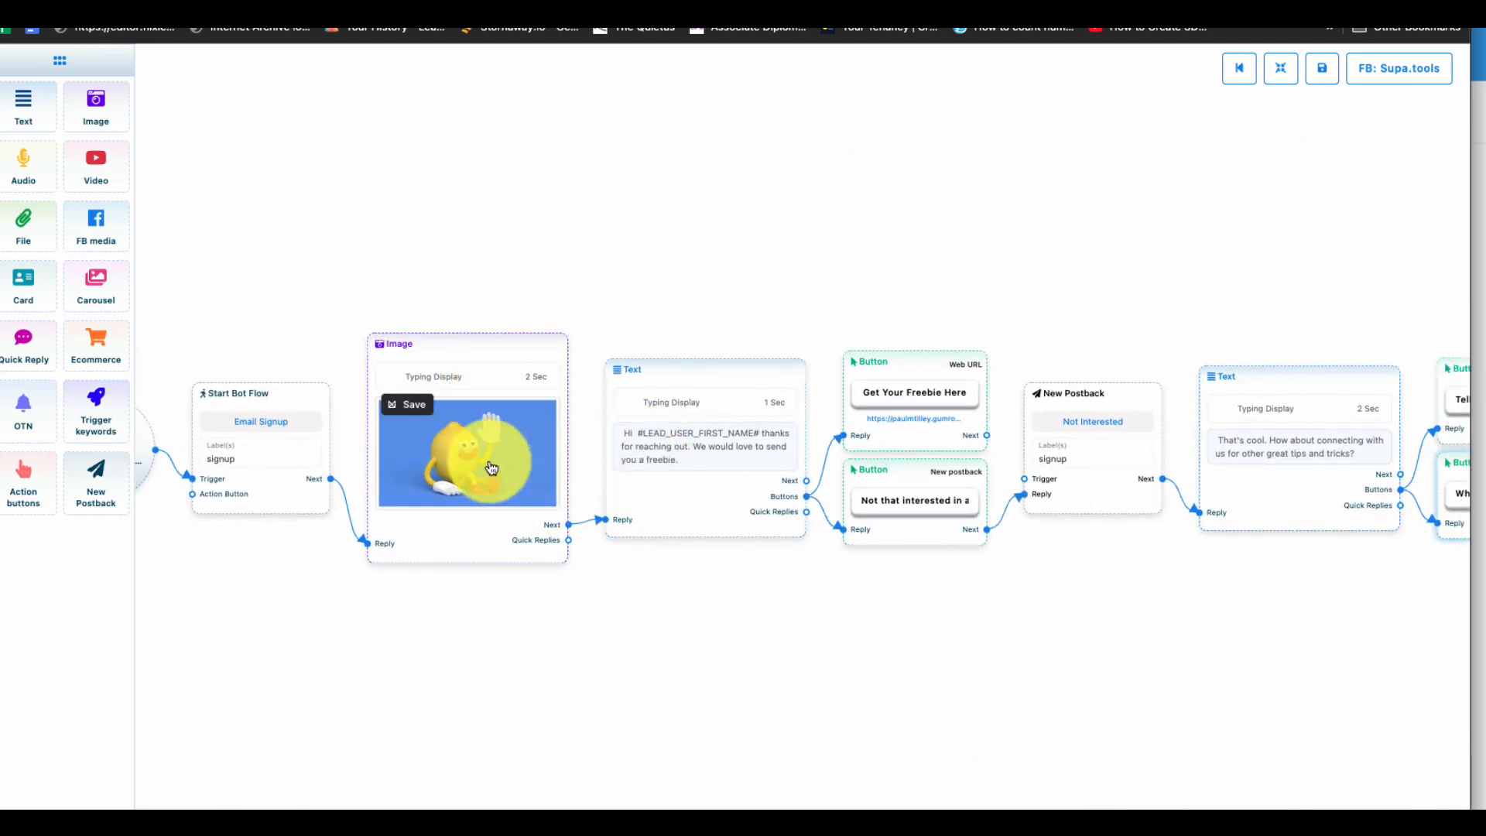